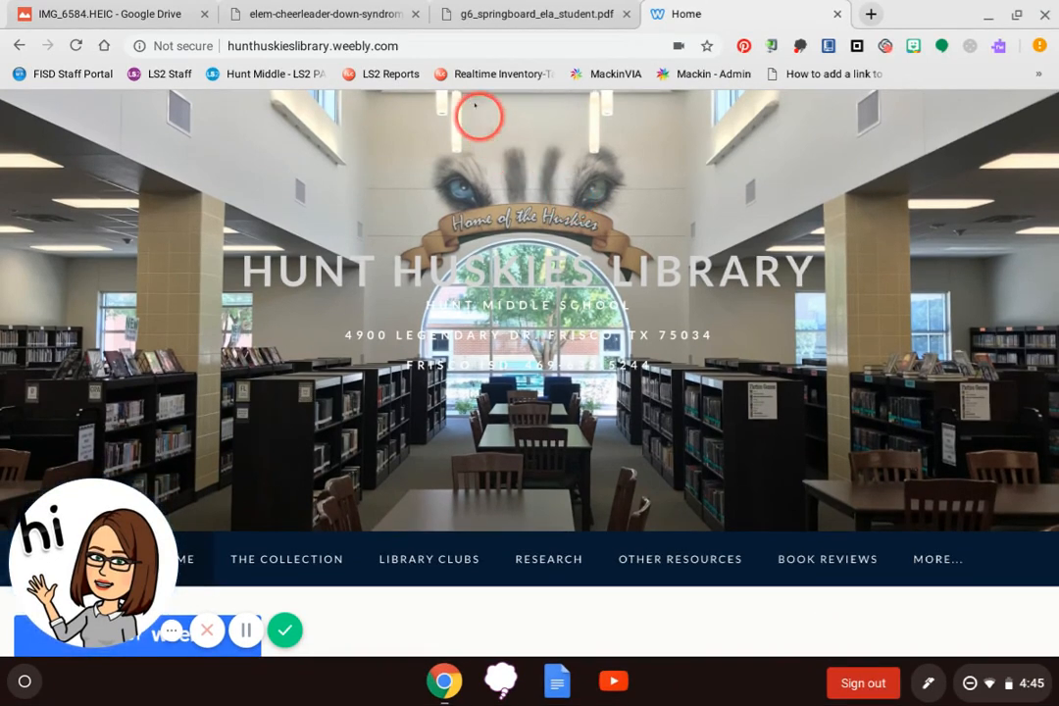
- Open the mybib.com website and sign in with the Google account
left_click(440, 45)
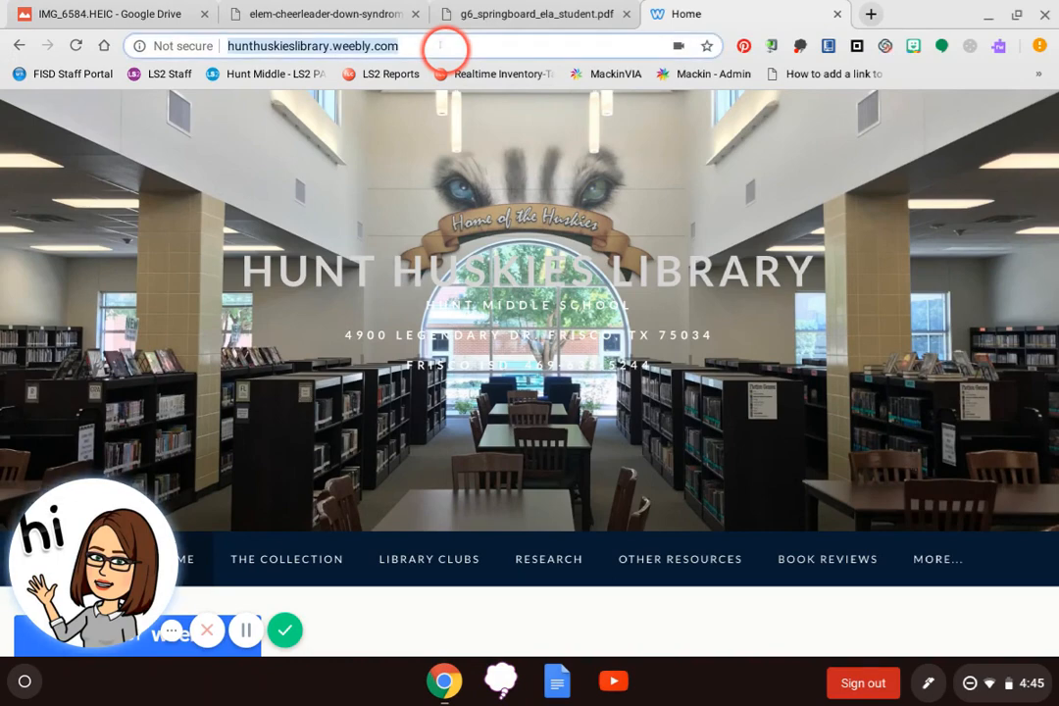
type("my")
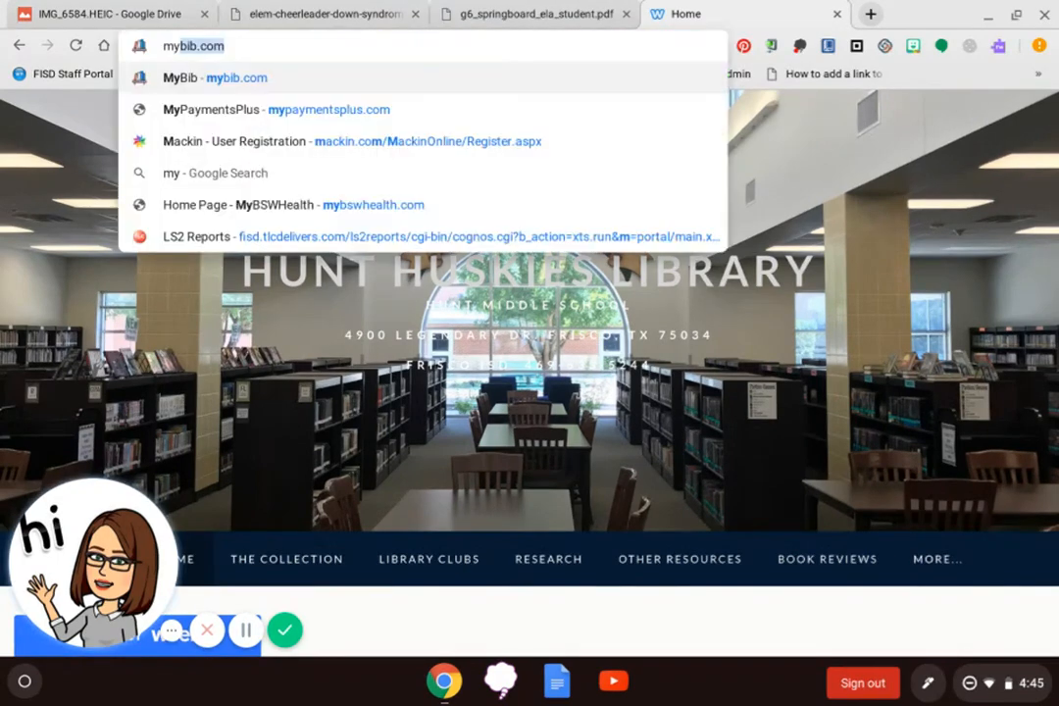
key("Return")
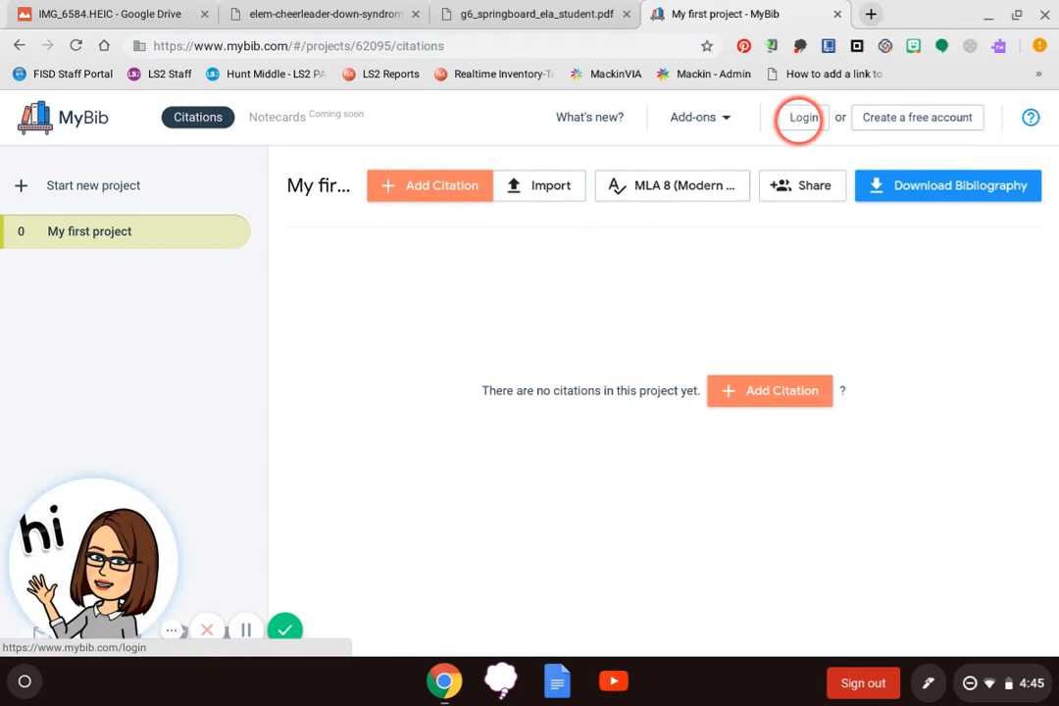
left_click(802, 116)
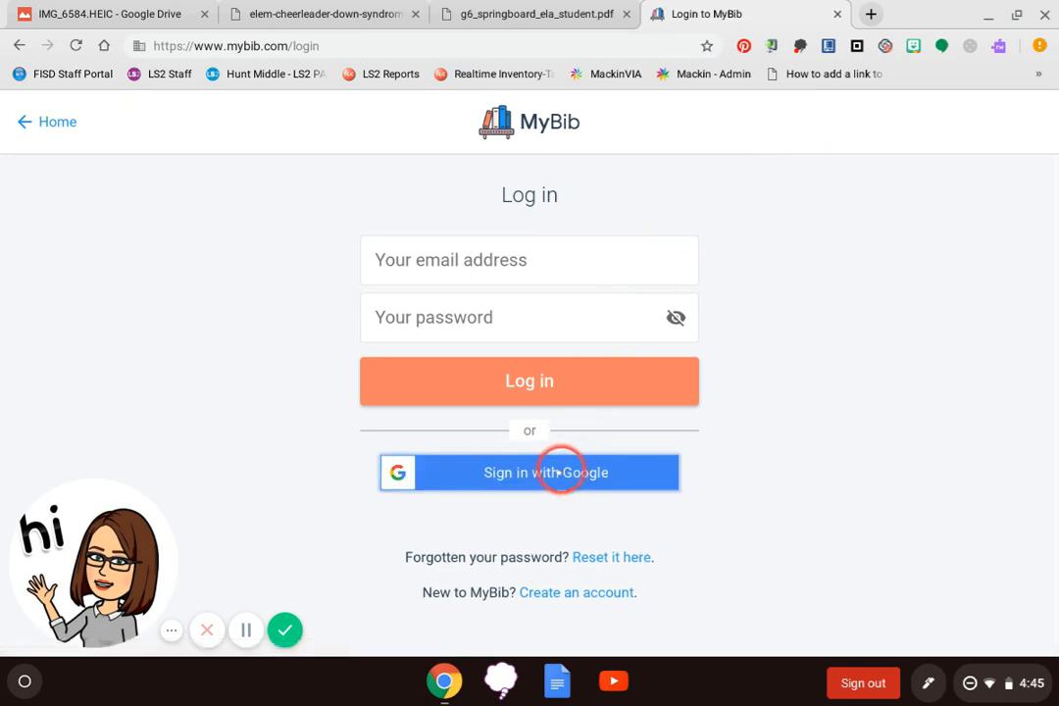
left_click(561, 472)
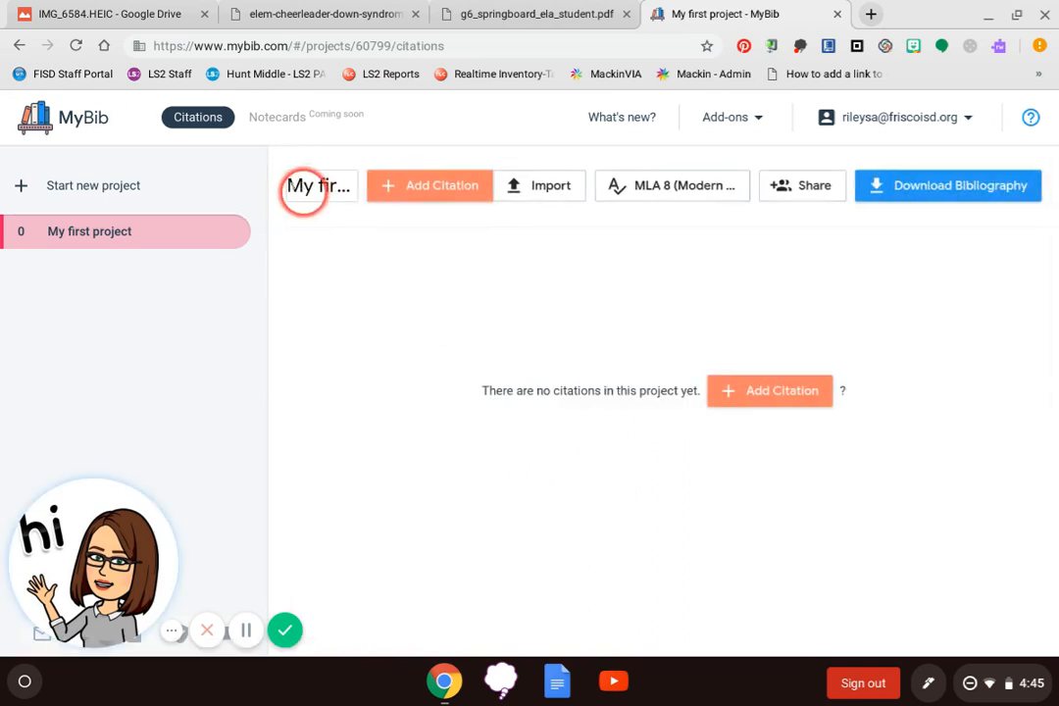
- Rename the project "My first project" as "ILA paper"
left_click(296, 188)
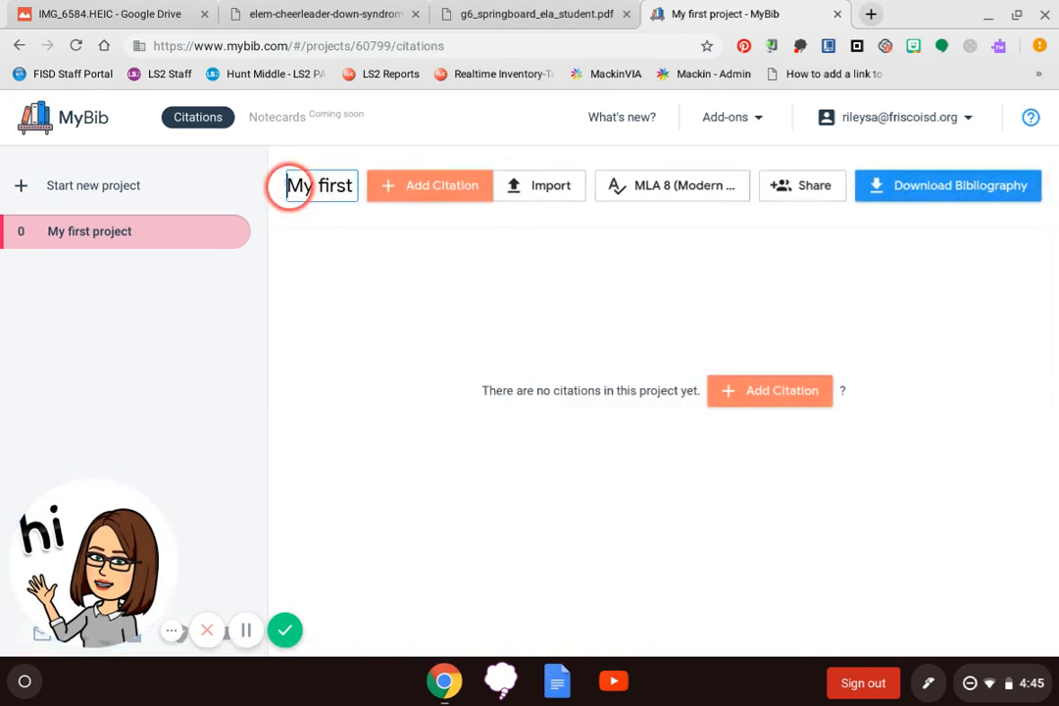
left_click_drag(296, 188, 365, 193)
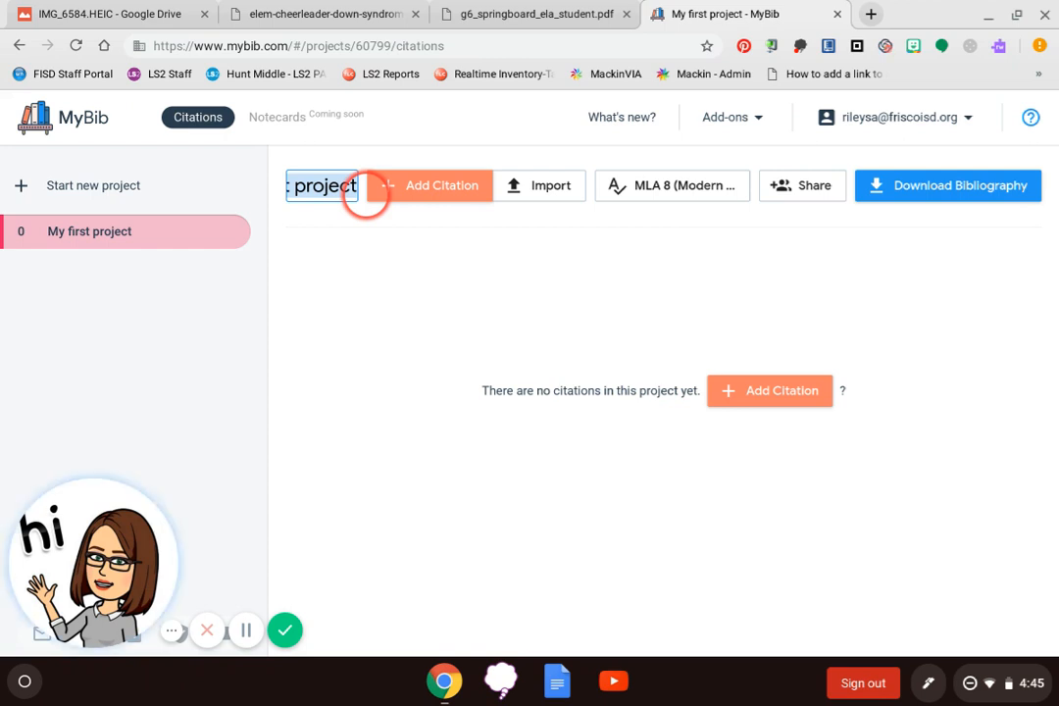
type("ILA")
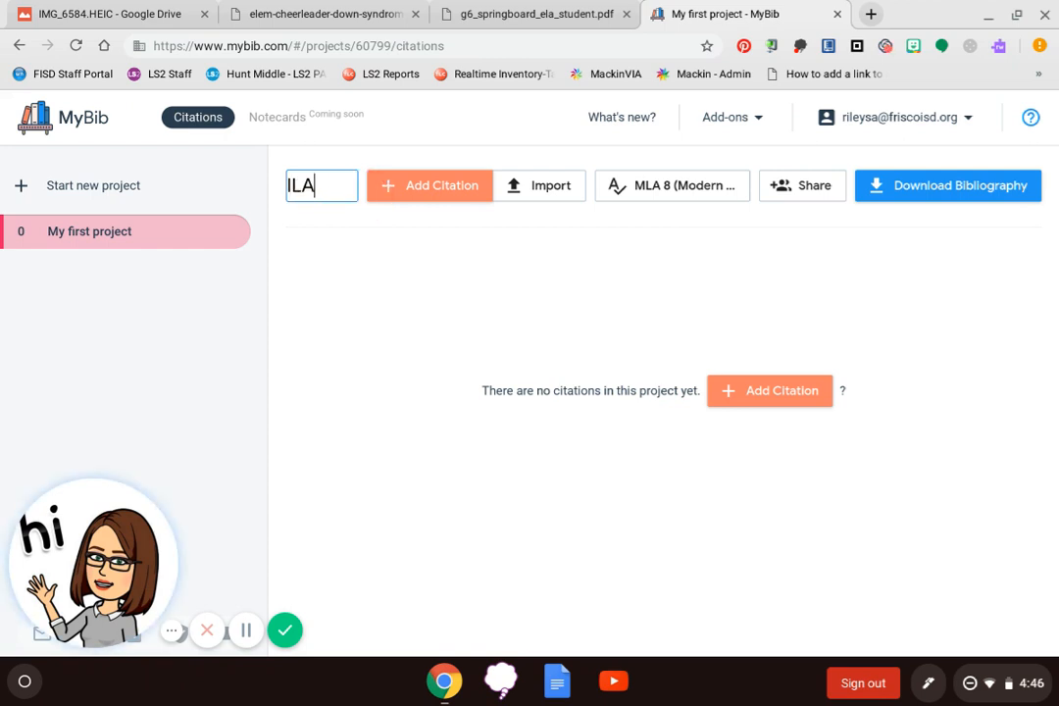
type(" paper")
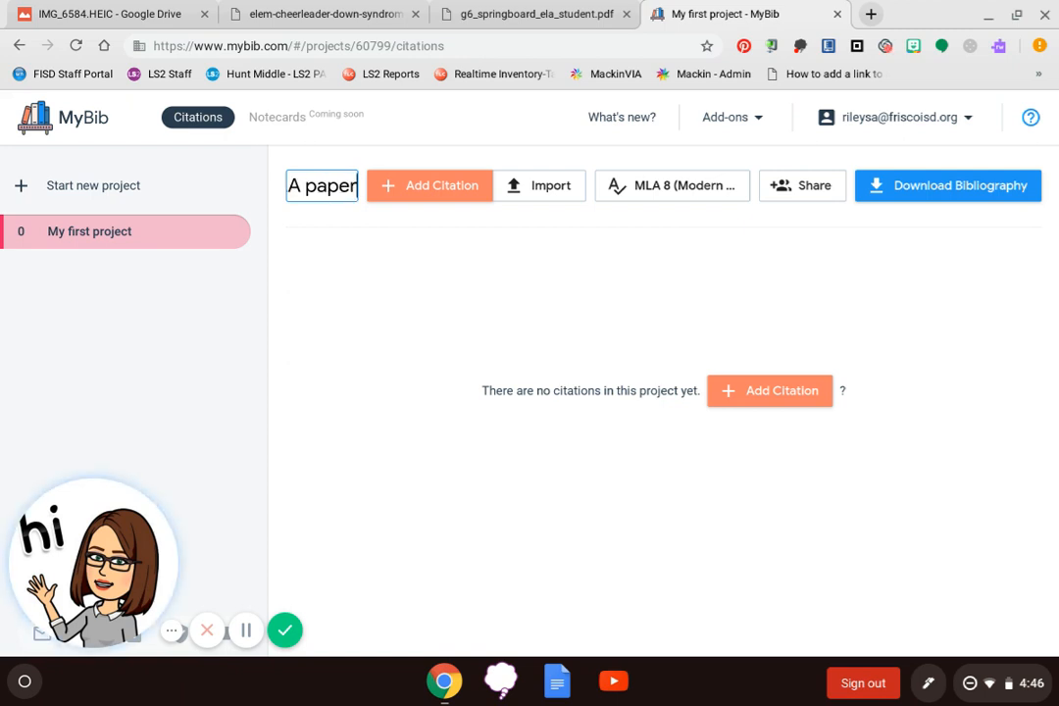
left_click(371, 245)
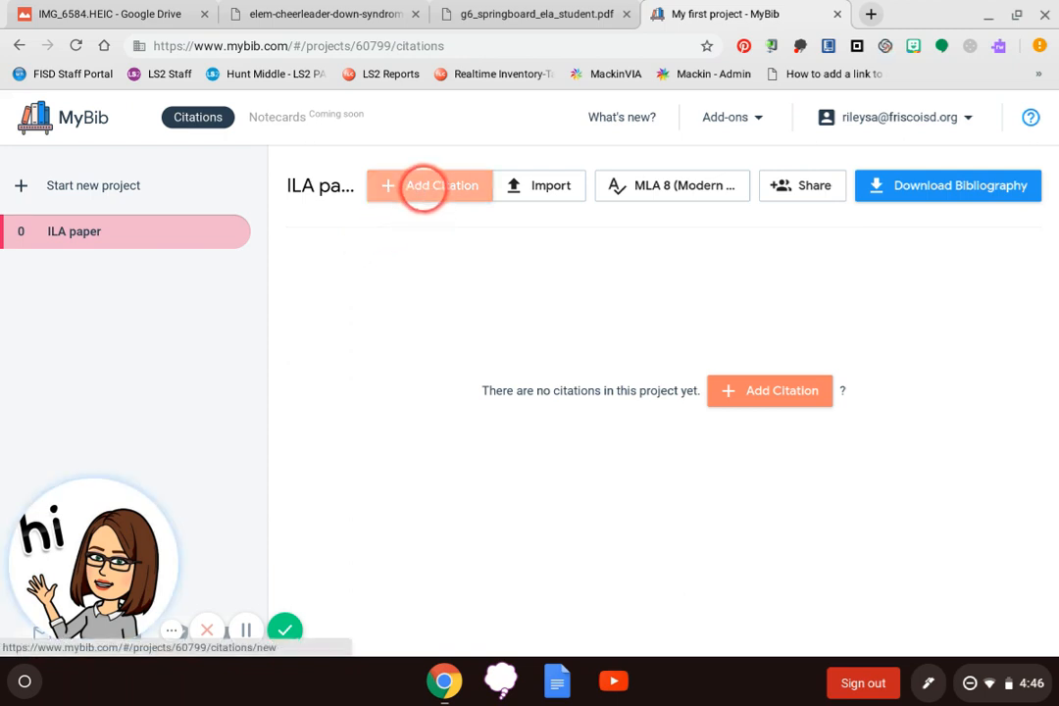
- Start a new citation in the ILA paper project, view the additional source types and choose Book as the source
left_click(421, 191)
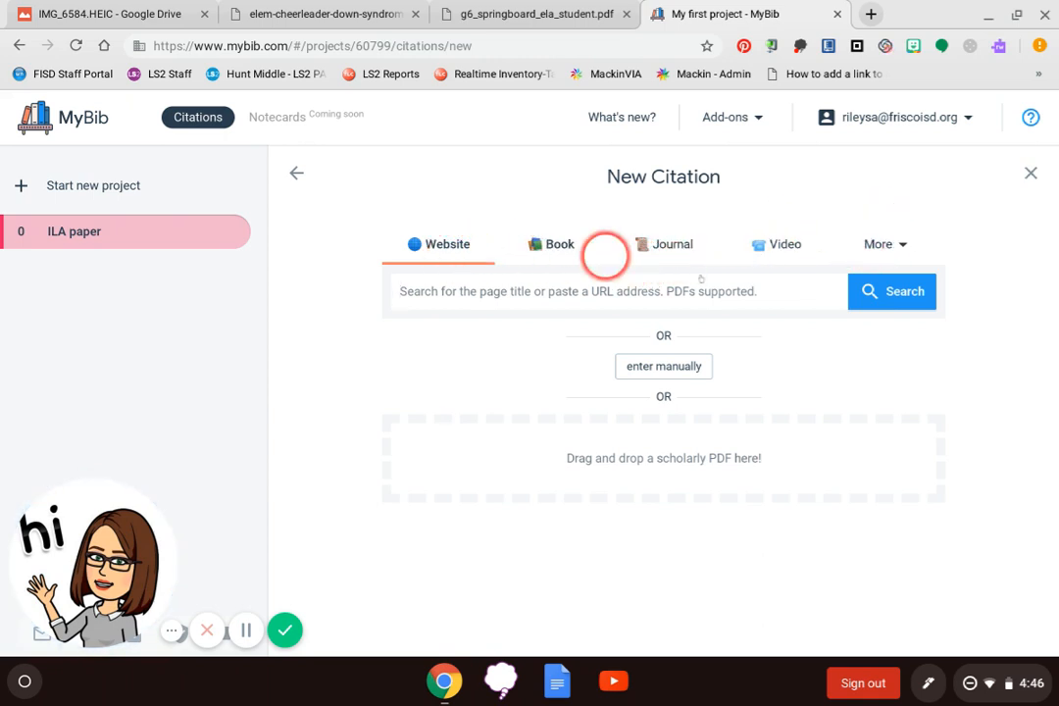
left_click(888, 247)
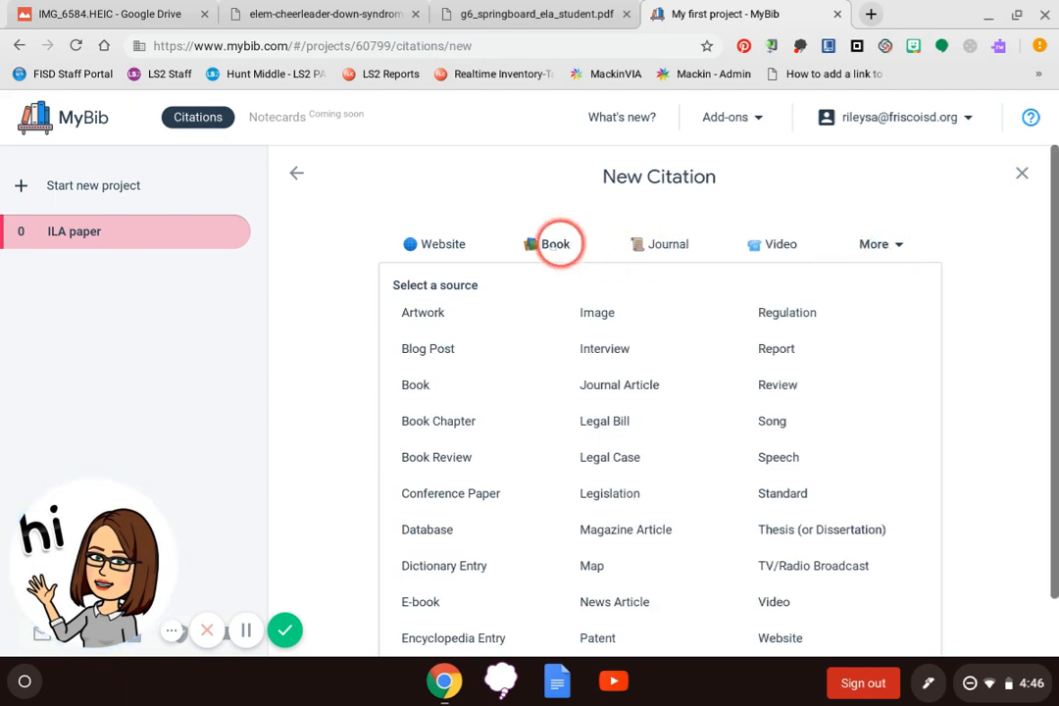
left_click(551, 247)
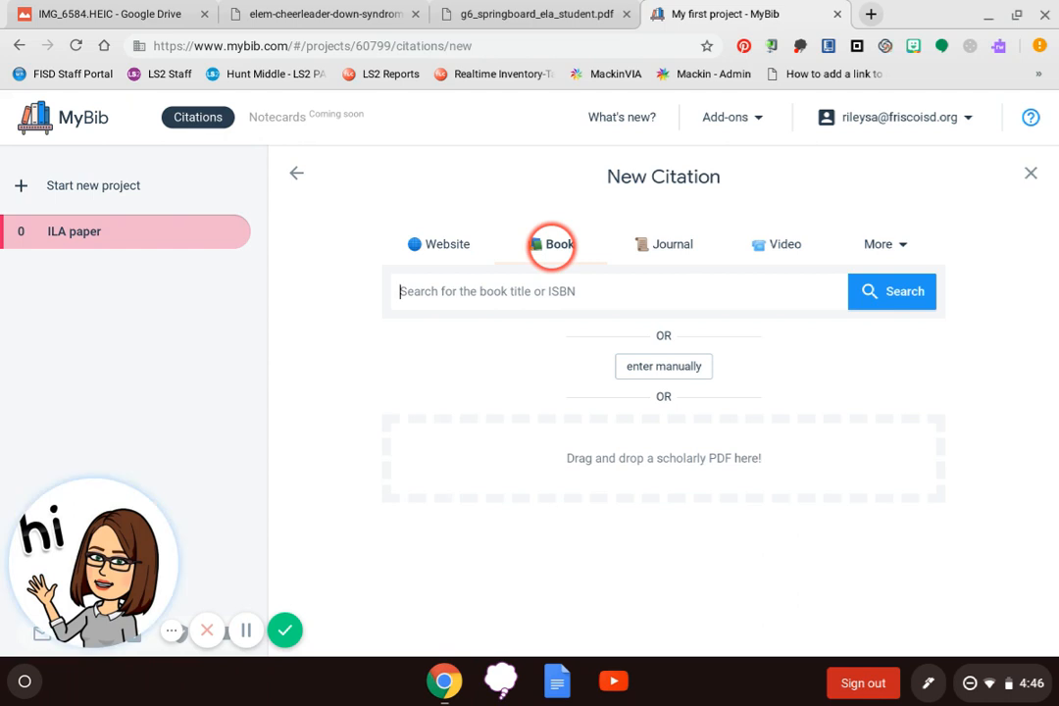
left_click(144, 8)
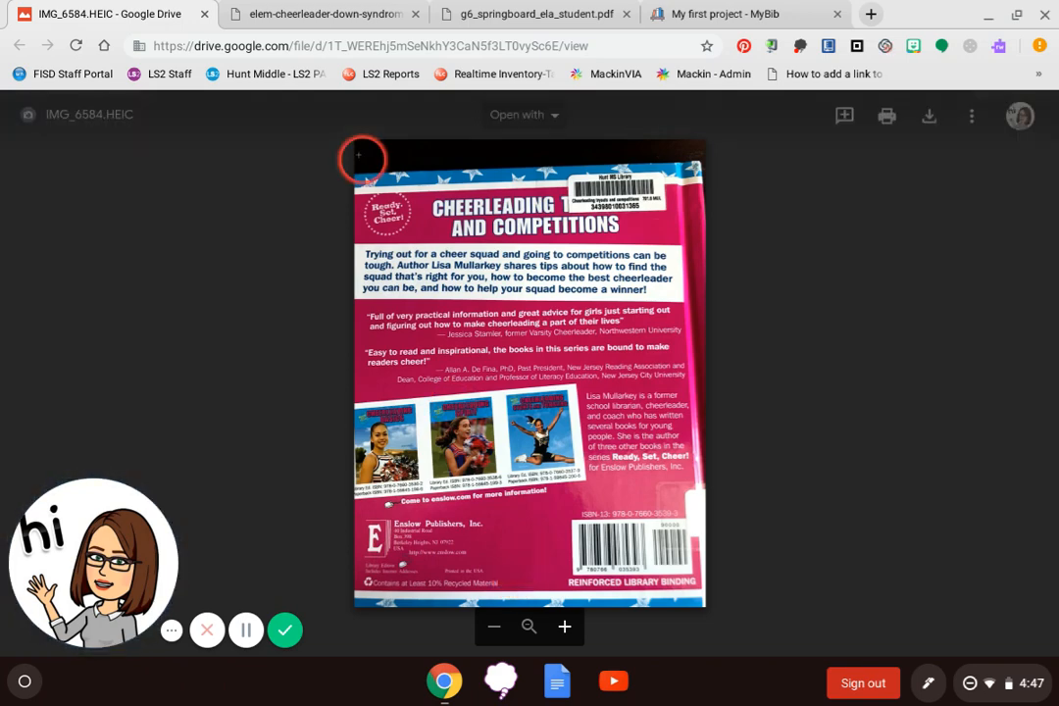
left_click(727, 11)
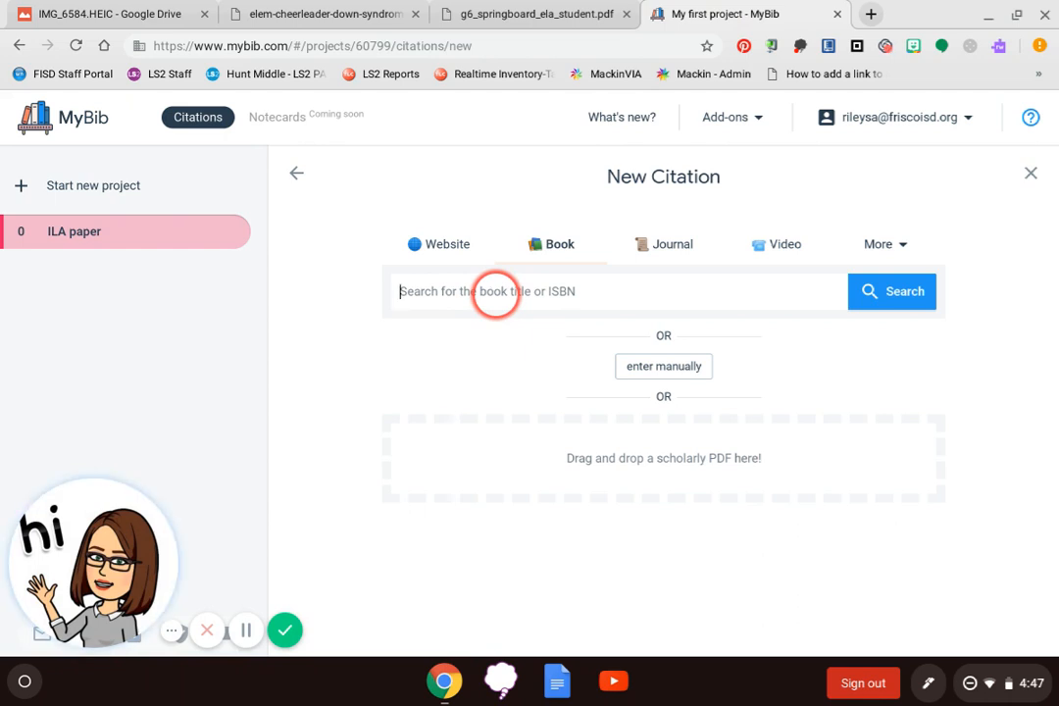
type("9780766035393")
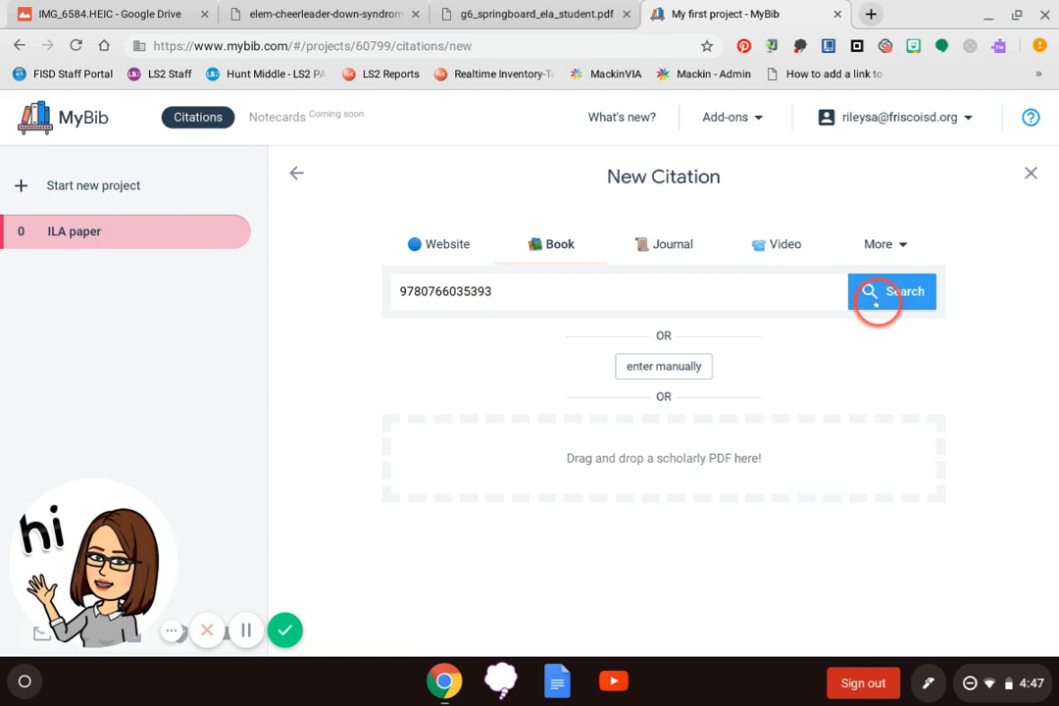
left_click(875, 305)
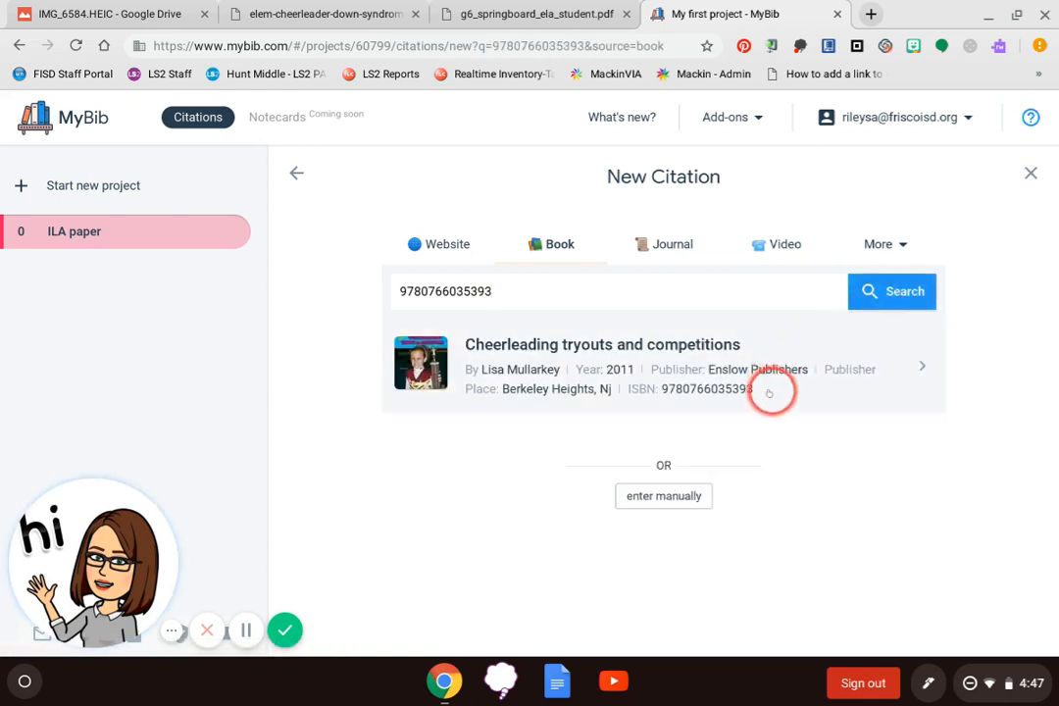
left_click(768, 393)
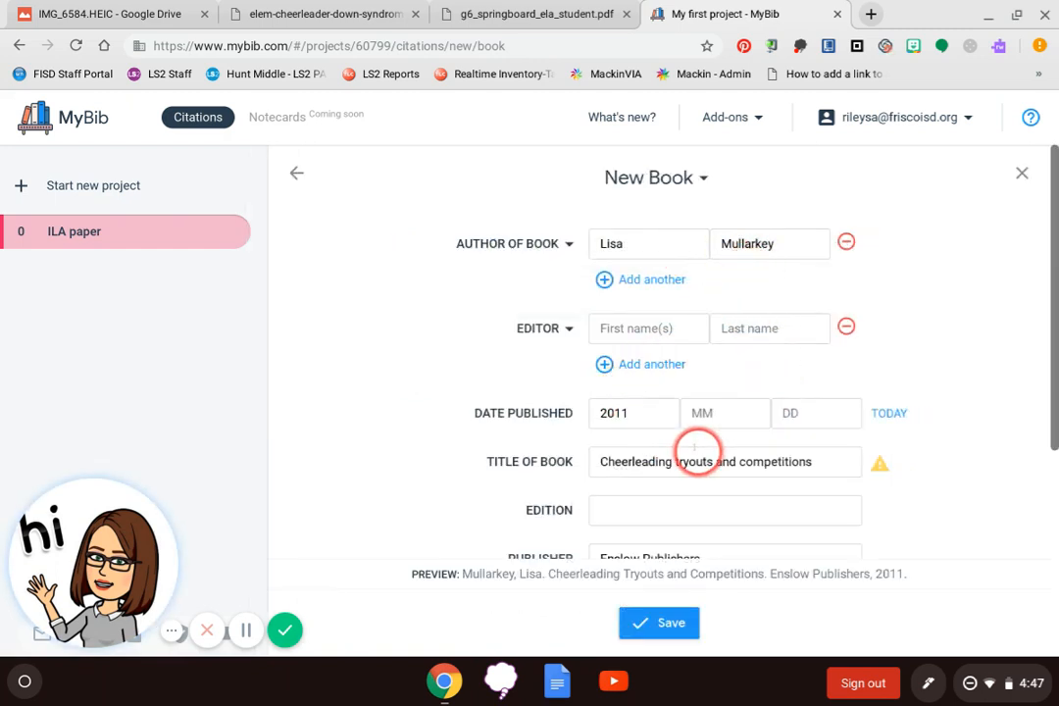
- Correct the book title's capitalization to "Cheerleading Tryouts and Competitions" and save the book citation
left_click_drag(1051, 285, 1051, 380)
mouse_move(880, 310)
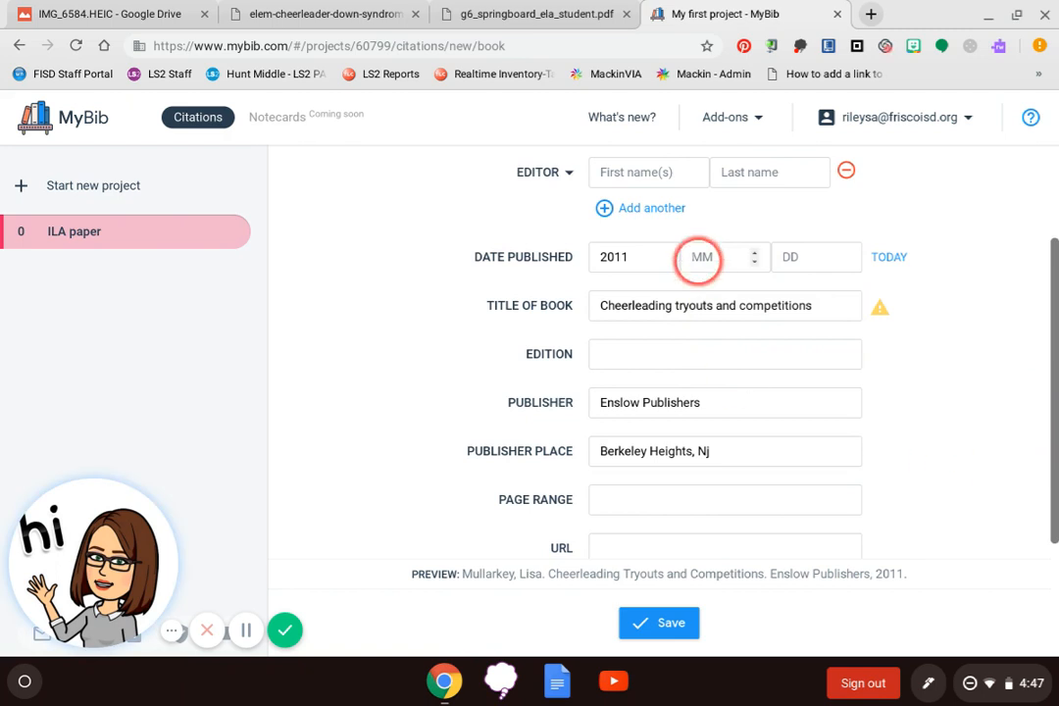
left_click(678, 303)
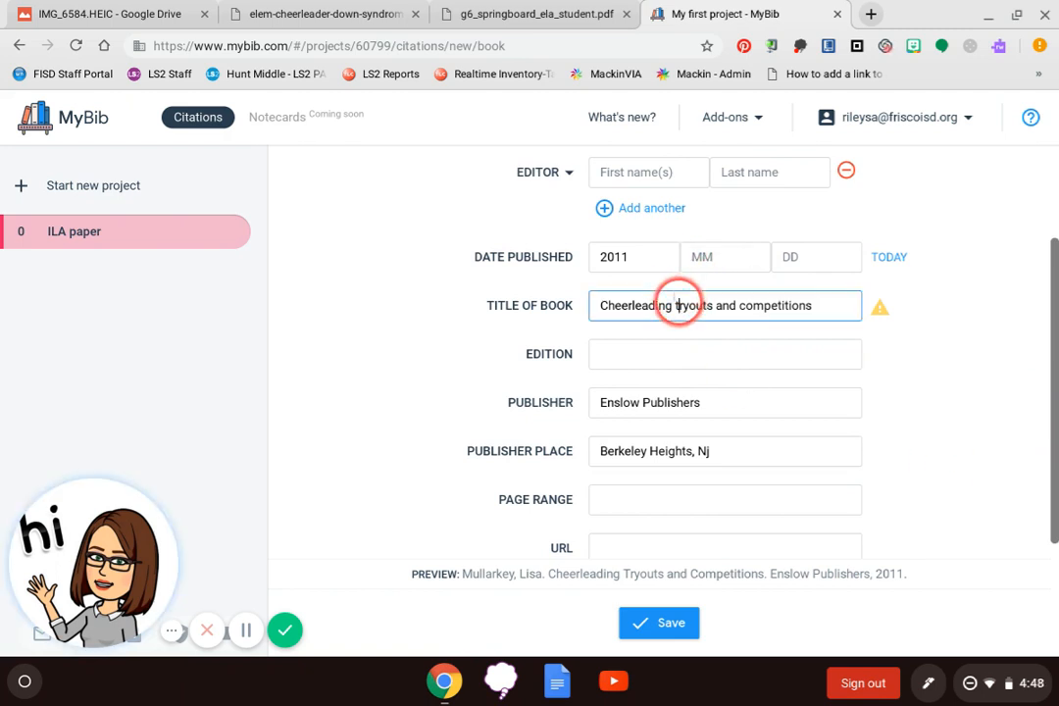
key("BackSpace")
type("T")
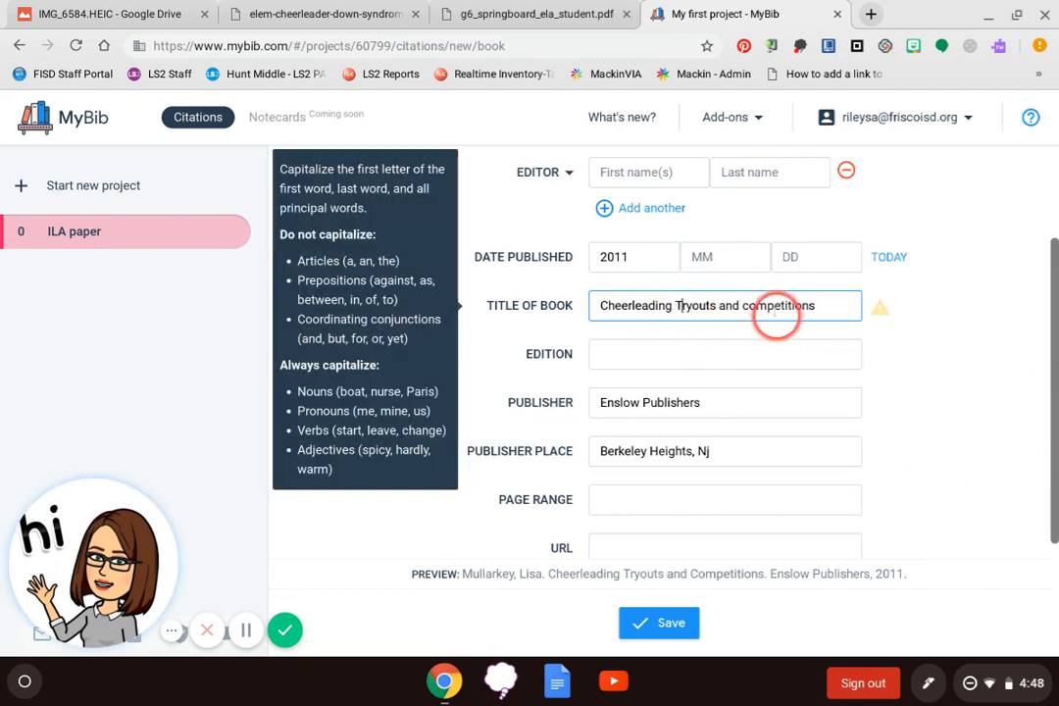
left_click(750, 309)
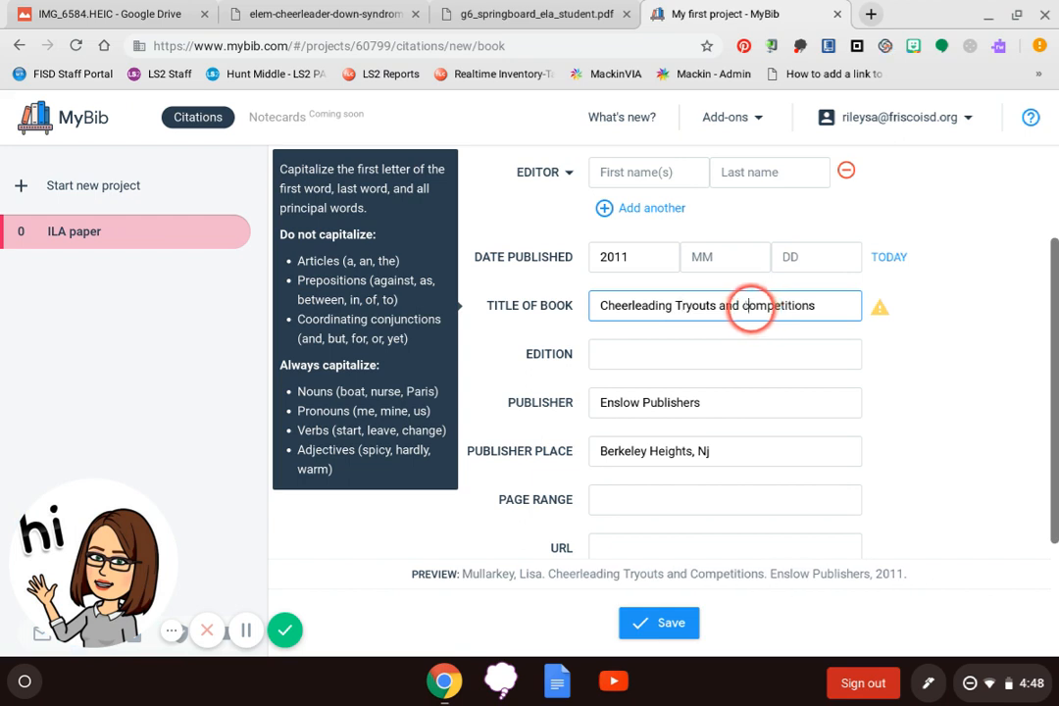
key("BackSpace")
type("C")
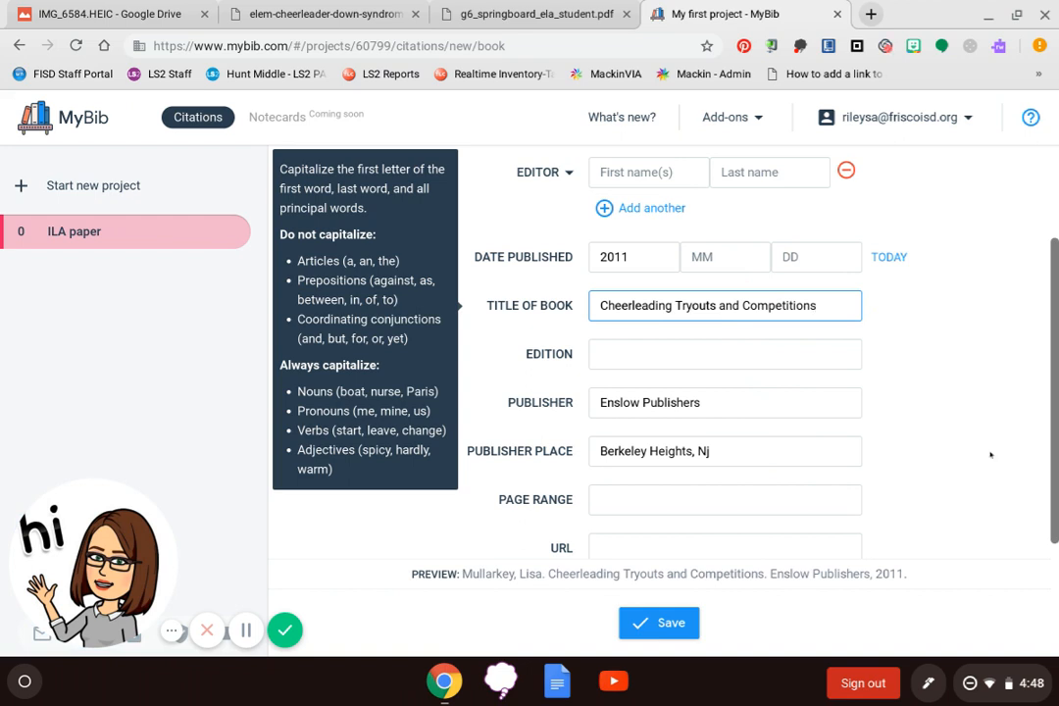
mouse_move(1020, 421)
left_mouse_down()
mouse_move(1040, 421)
mouse_move(1044, 440)
mouse_move(1049, 594)
left_mouse_up()
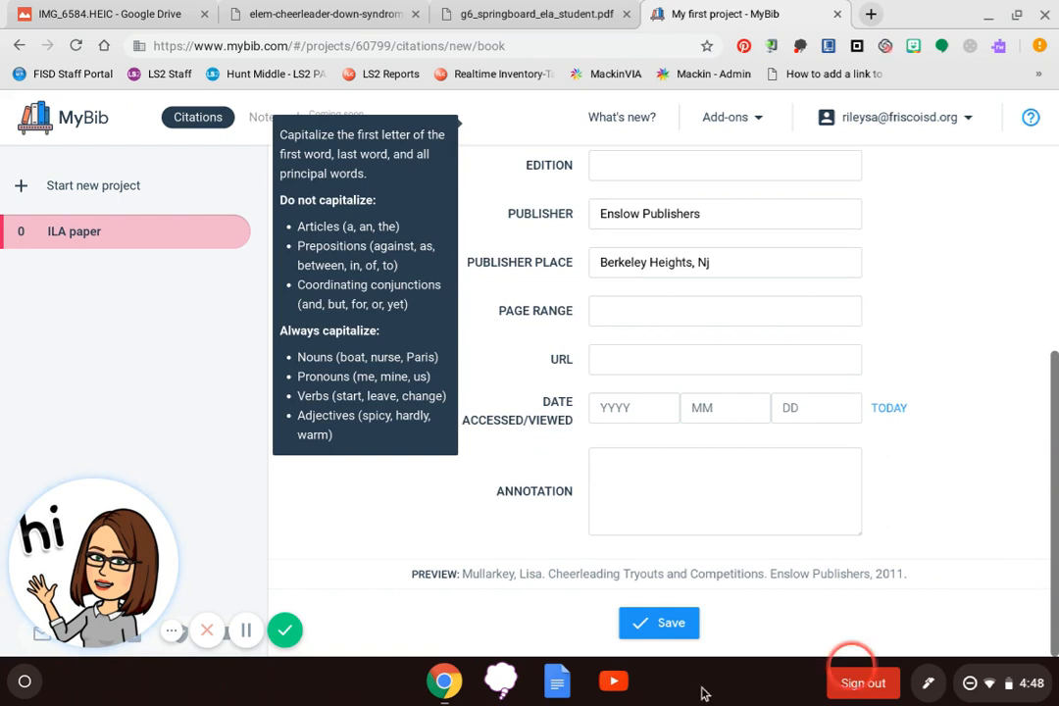
left_click(671, 623)
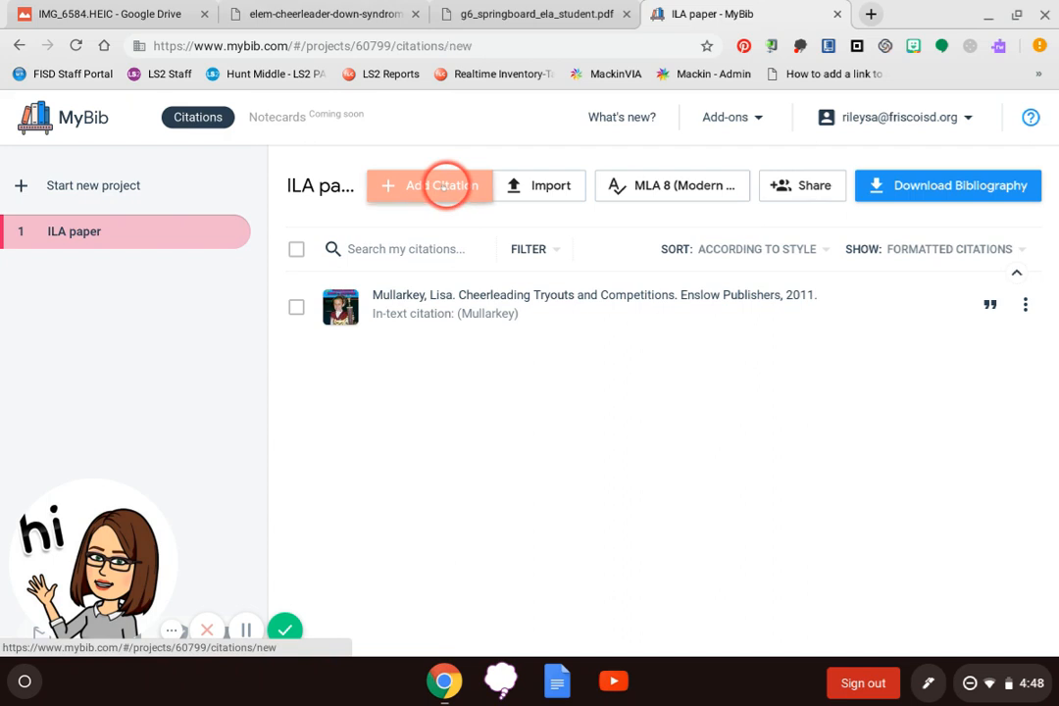
- Start another citation in the ILA paper project with News Article as the source type
left_click(444, 185)
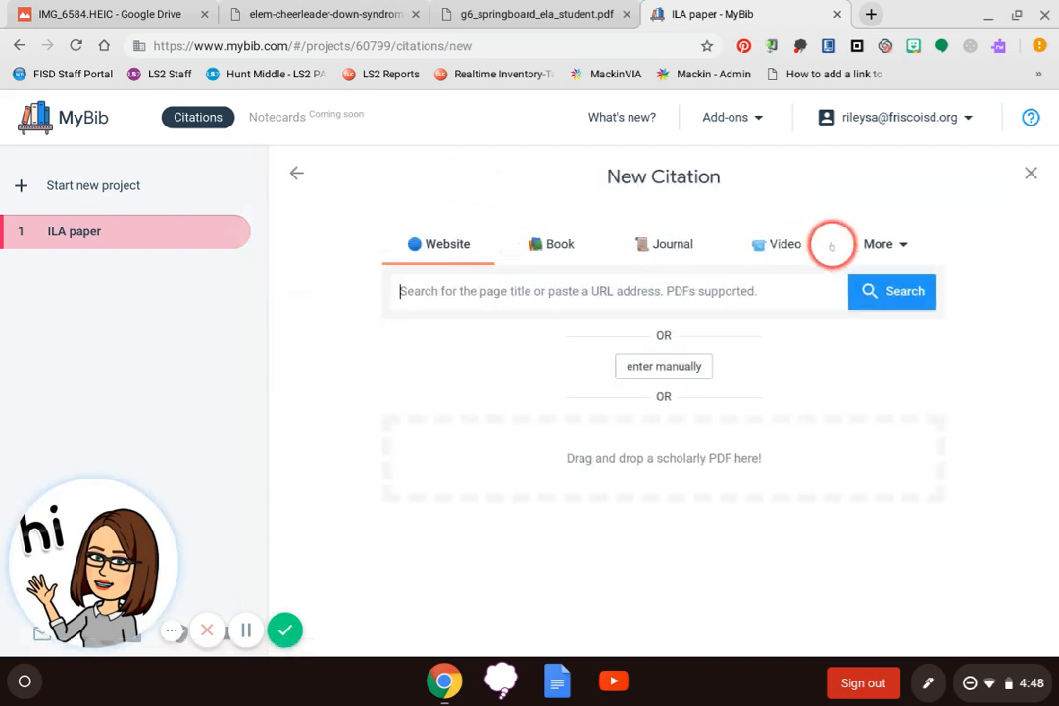
left_click(879, 244)
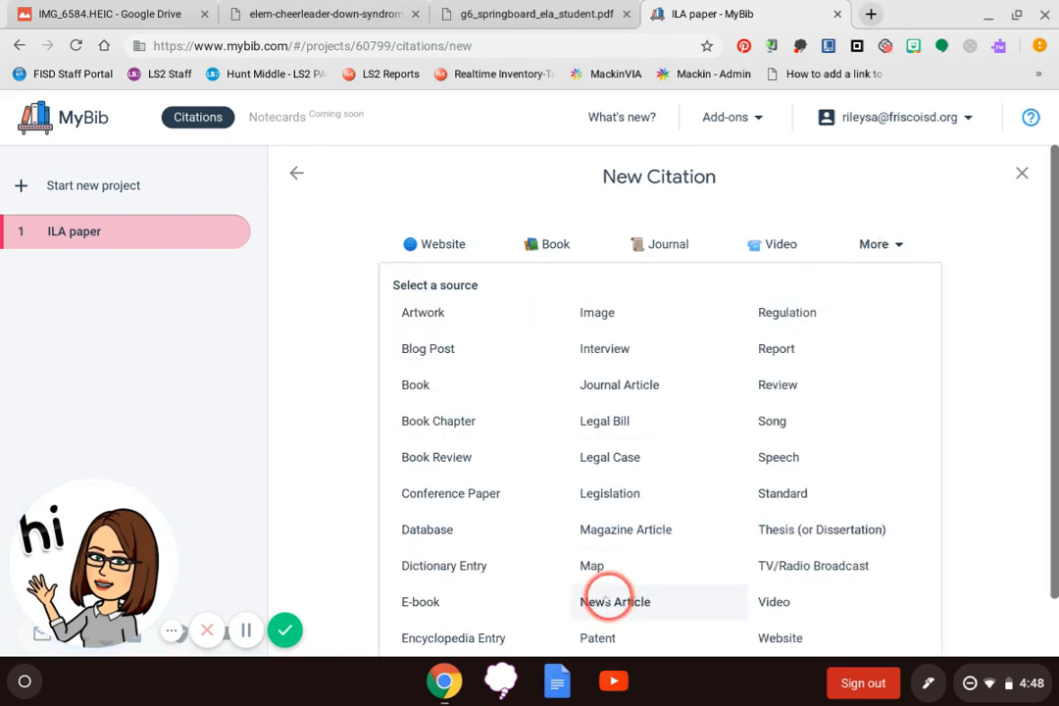
left_click(609, 599)
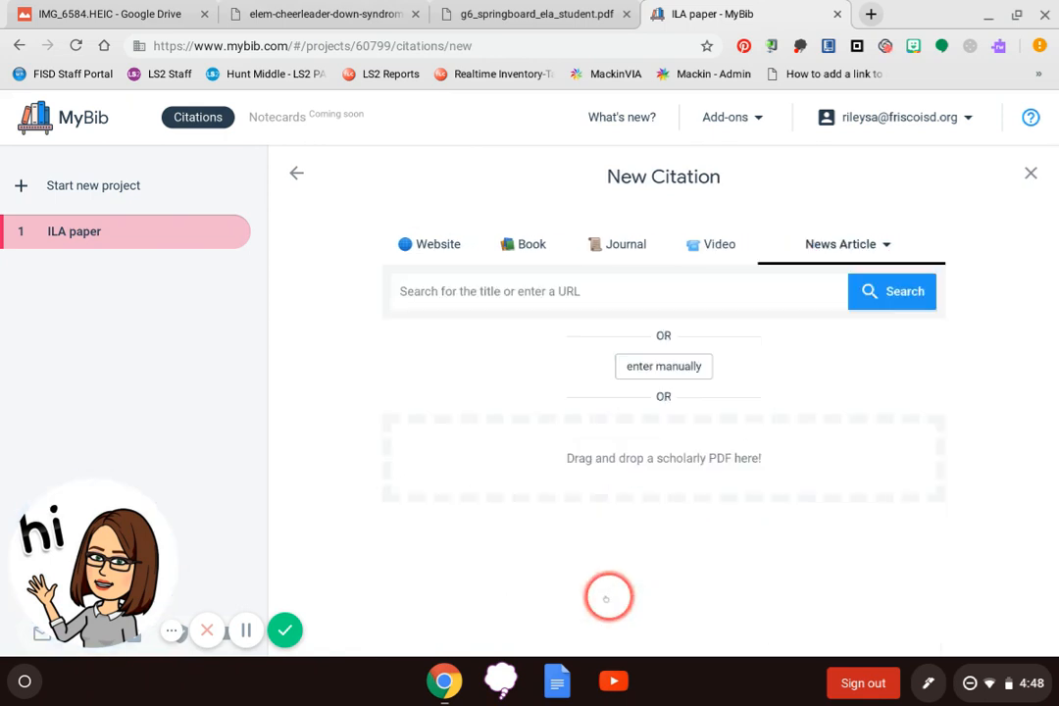
- Copy the headline "High school cheers on varsity squad member with Down syndrome" from the Newsela article PDF
left_click(272, 6)
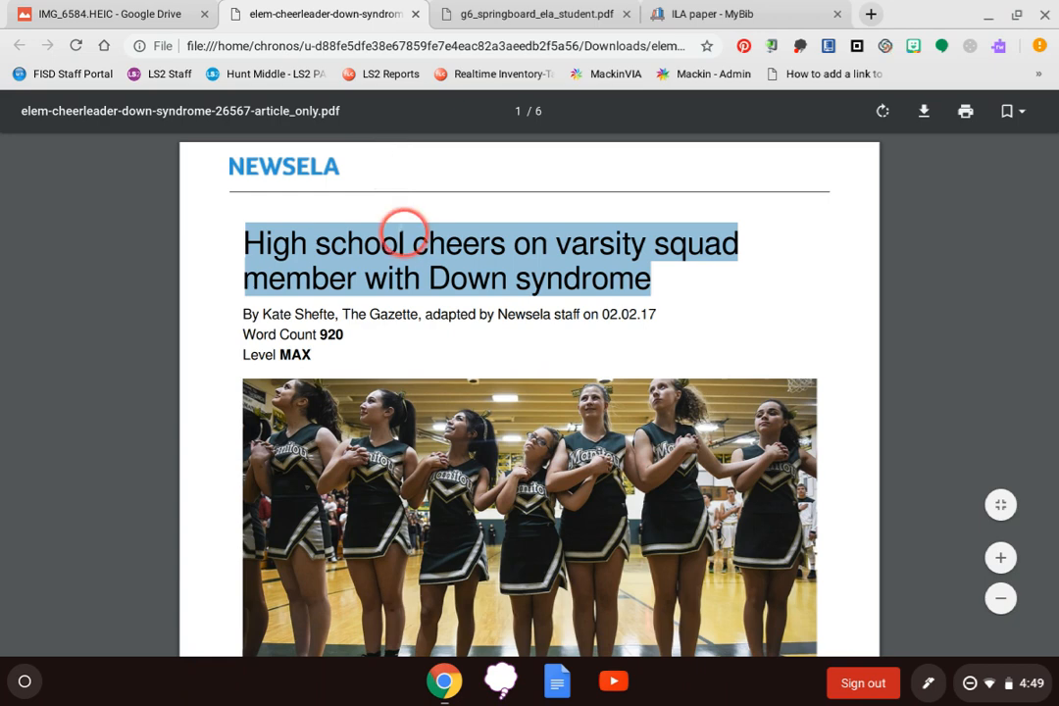
left_click(404, 231)
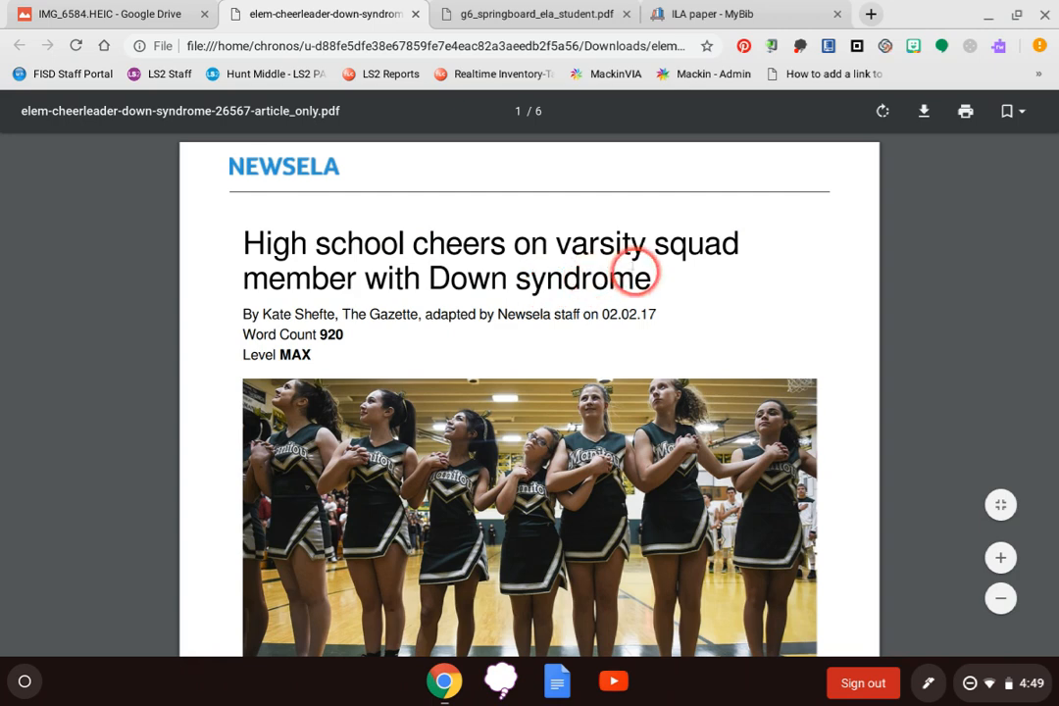
left_click_drag(647, 279, 244, 239)
key("ctrl+c")
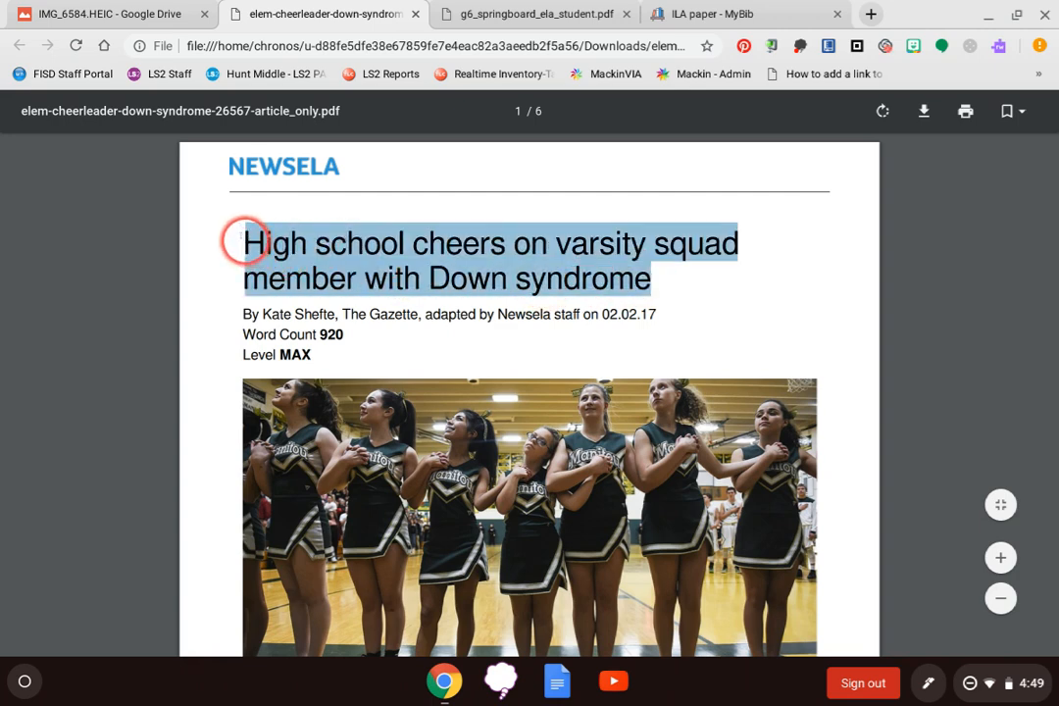
- Search the news articles in MyBib for the copied headline and look through the results for the Newsela article
left_click(755, 6)
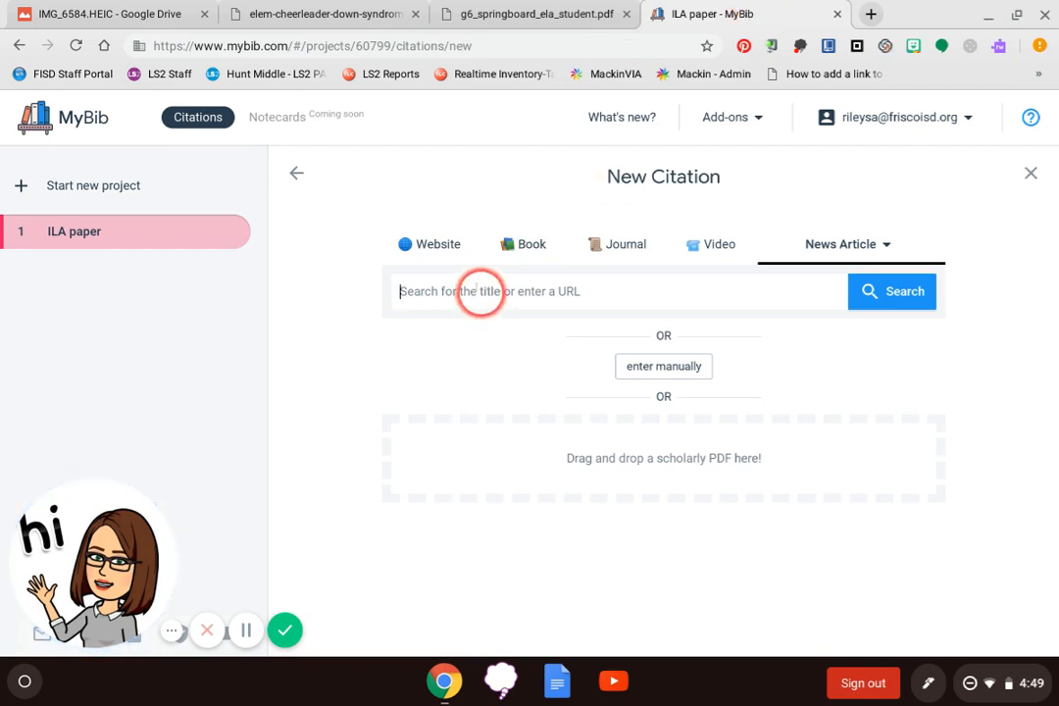
key("ctrl+v")
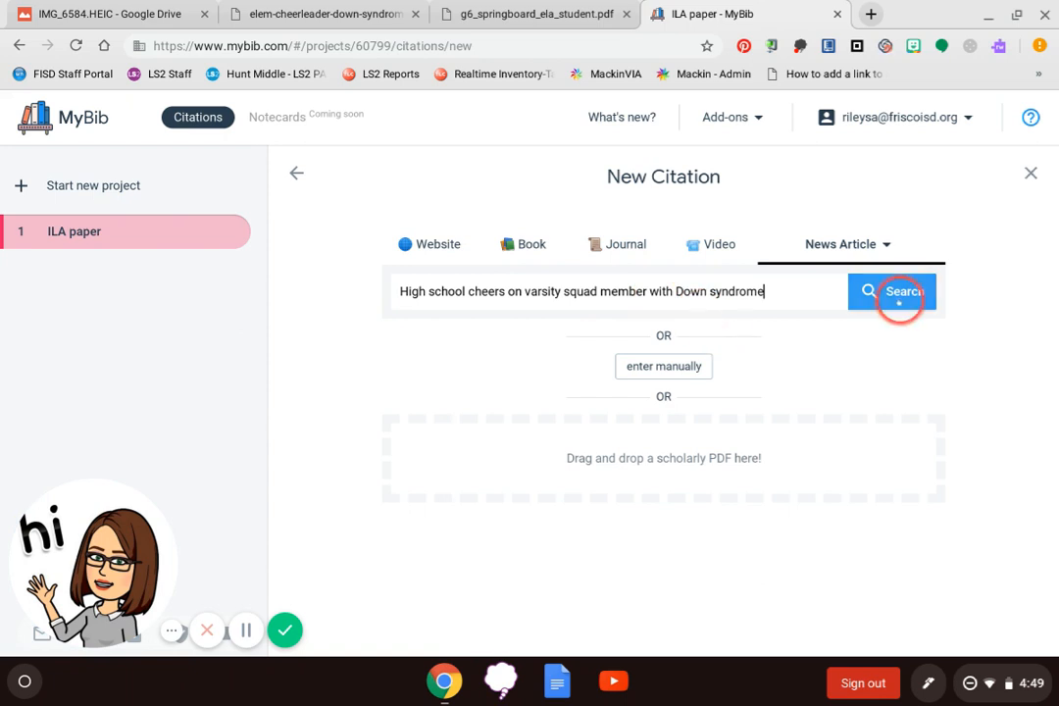
left_click(899, 301)
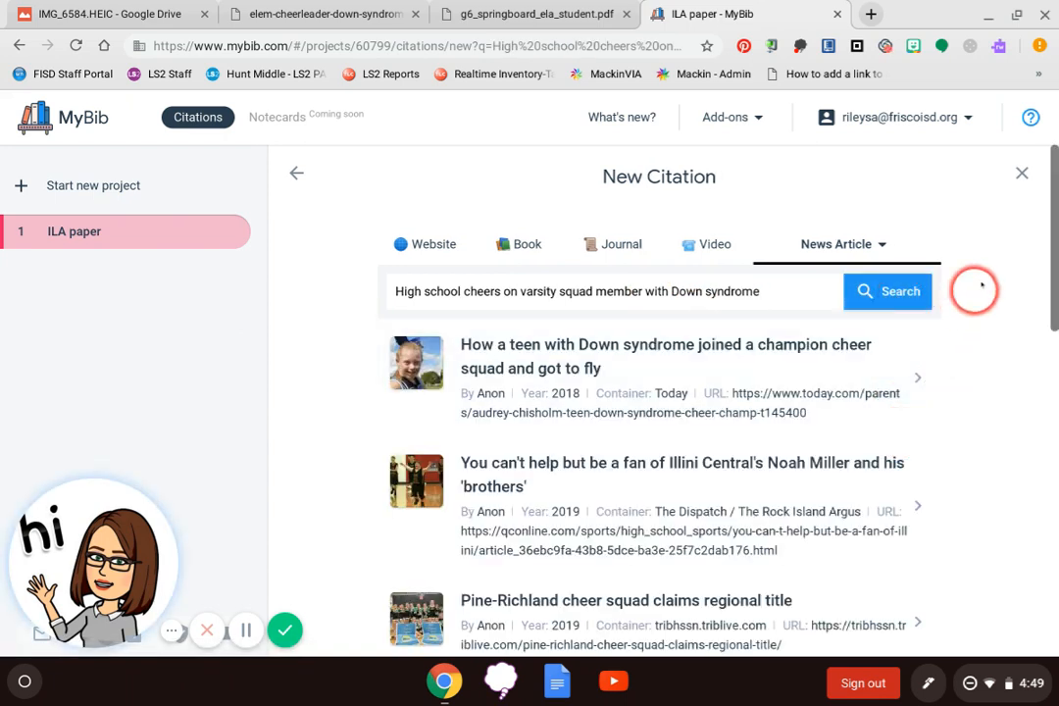
left_click_drag(1056, 238, 1055, 588)
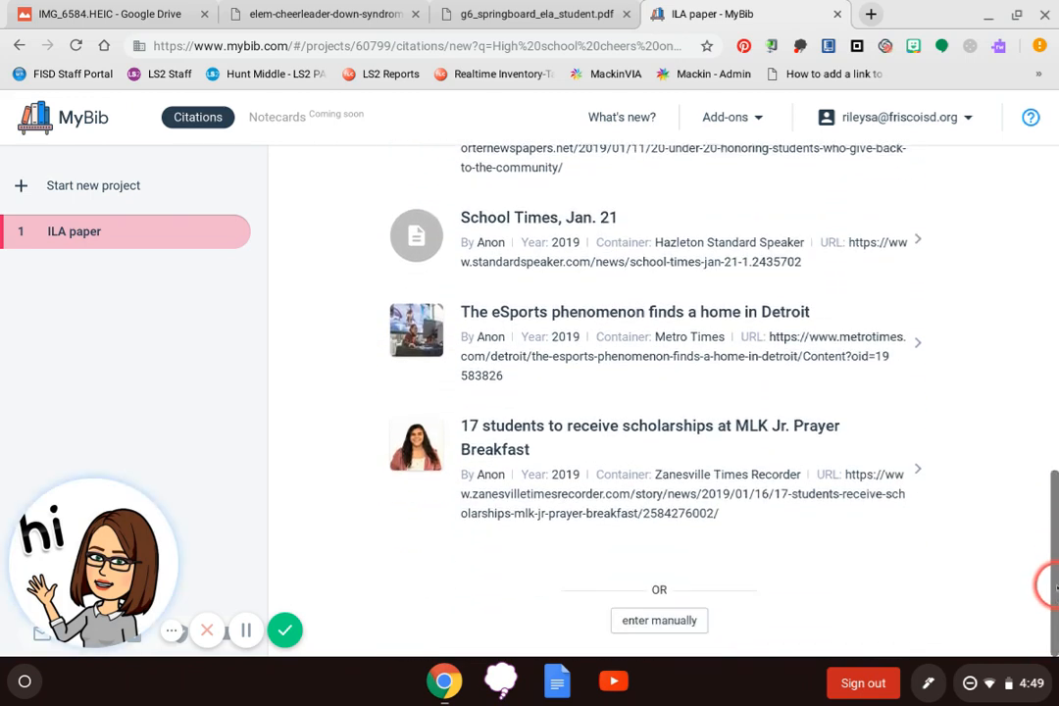
- Start a manual news article entry and fill in the author's first and last name from the Newsela PDF byline
left_click(681, 622)
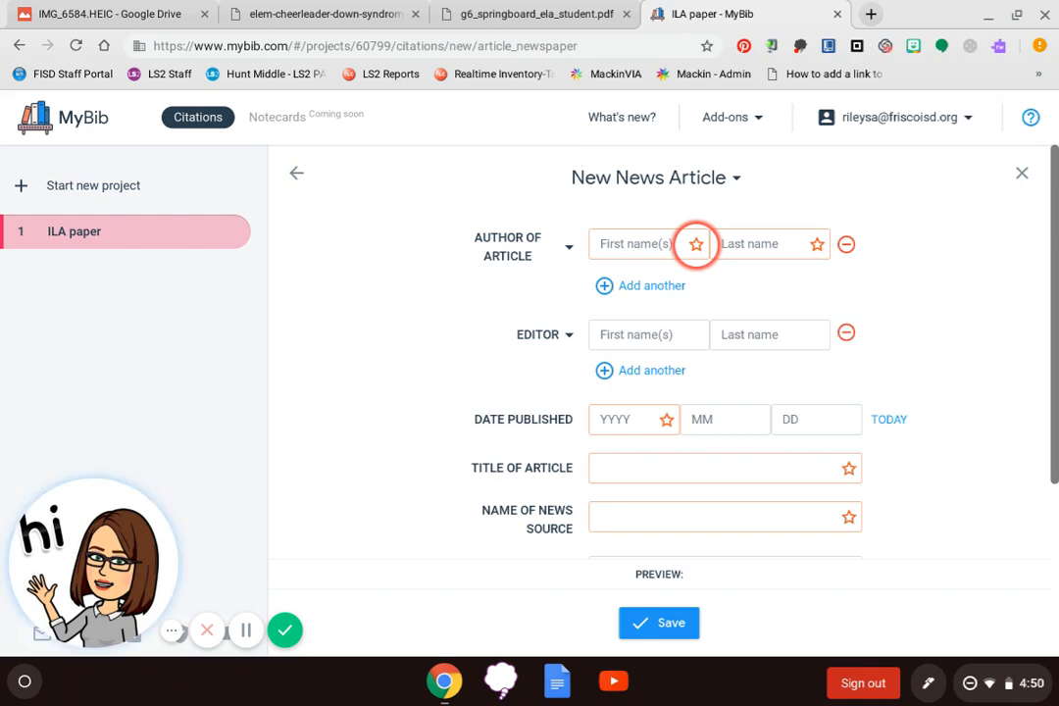
left_click(338, 7)
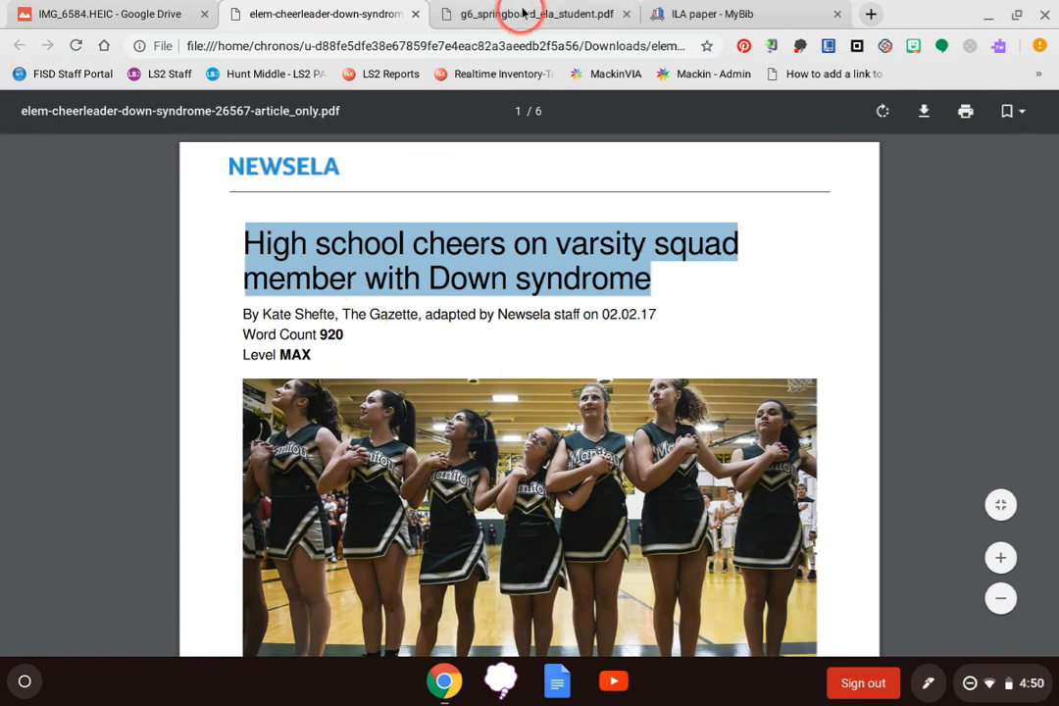
left_click(669, 14)
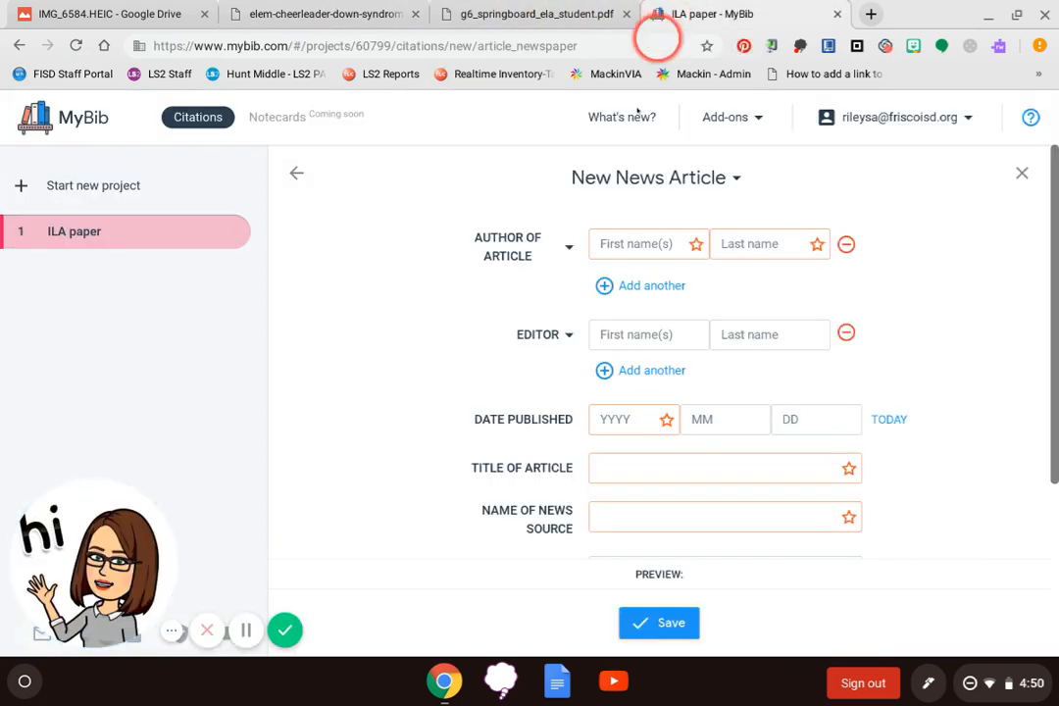
left_click(620, 243)
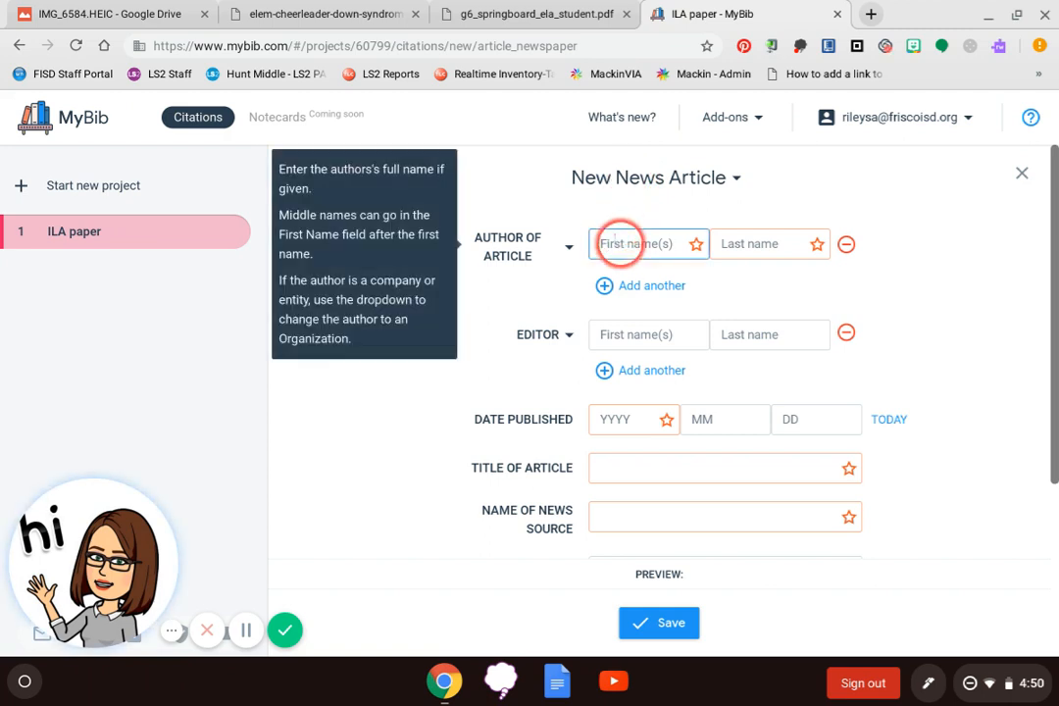
type("Kate")
key("Tab")
type("Sh")
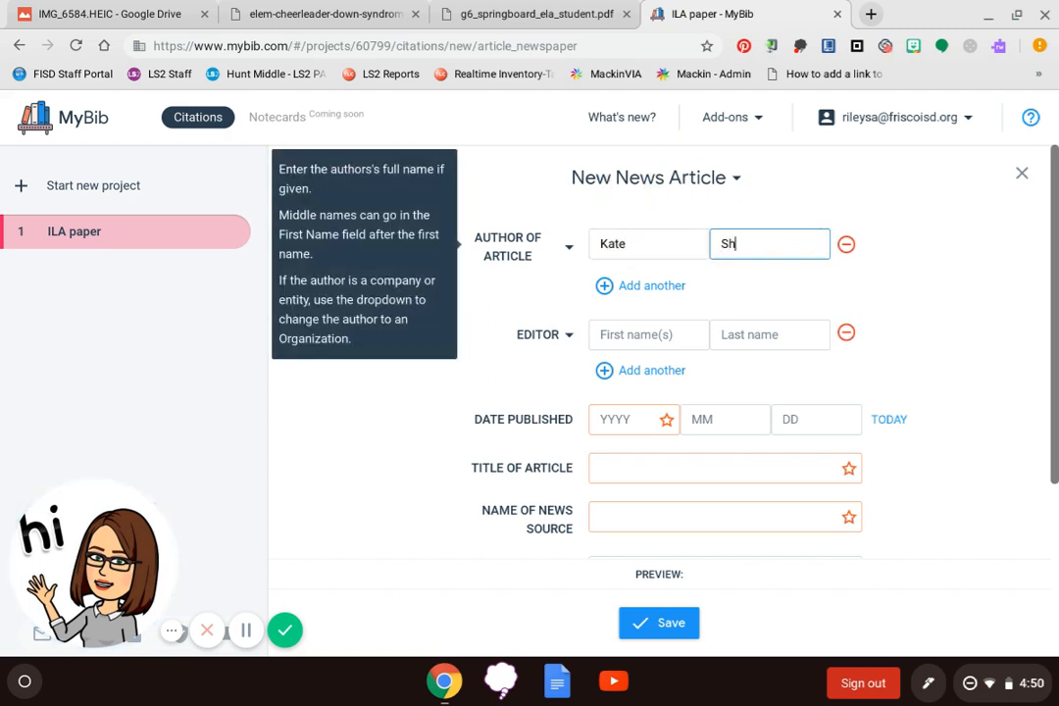
type("efte")
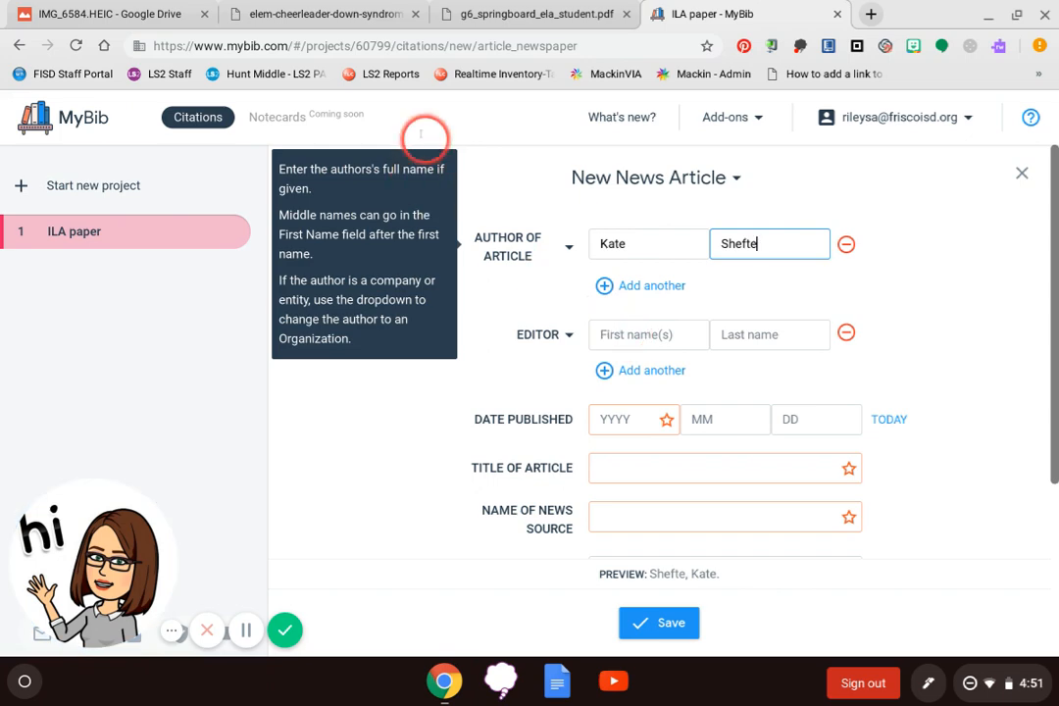
- Look up the publication date in the Newsela PDF and enter it as 2017, 02, 02 in the news article citation
left_click(317, 11)
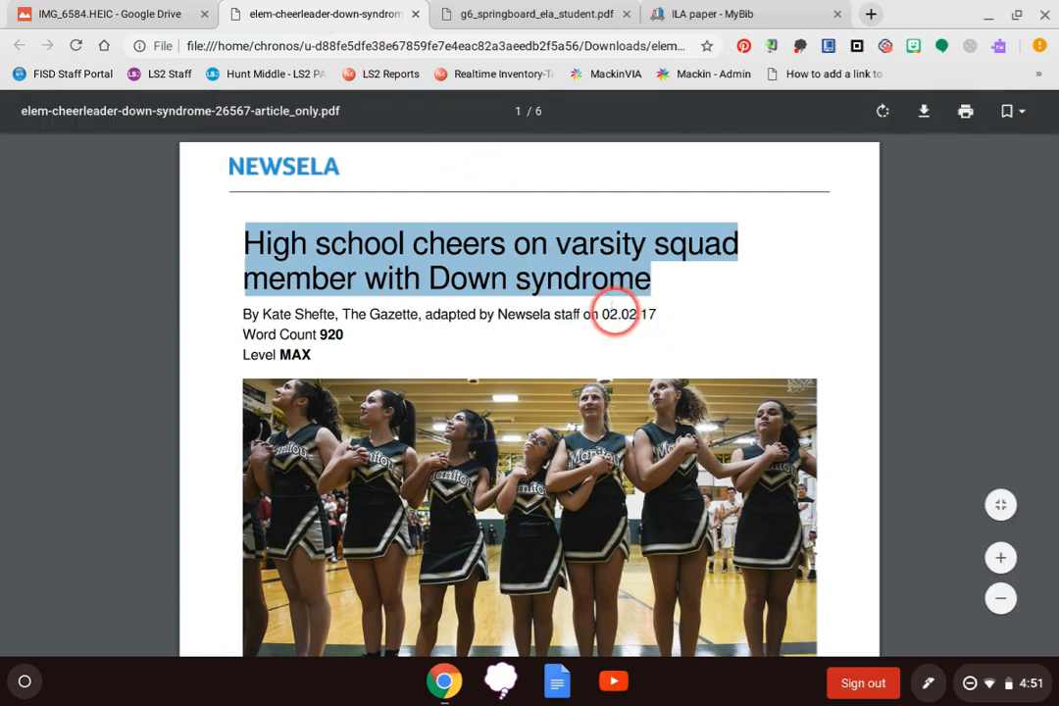
left_click(730, 14)
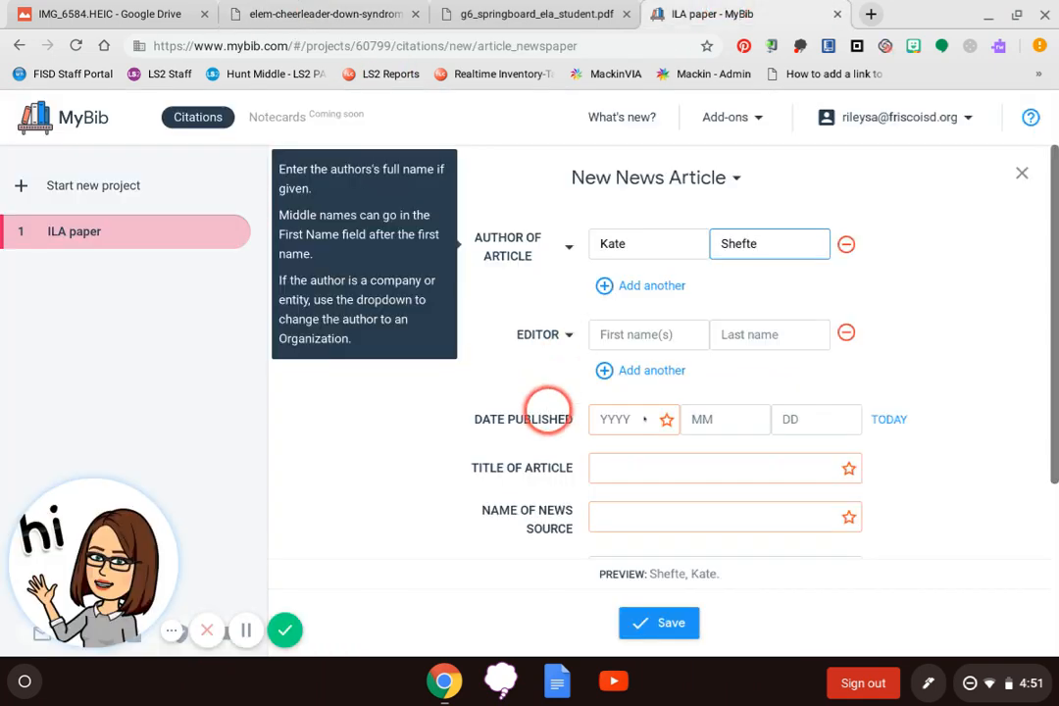
left_click(628, 418)
type("201")
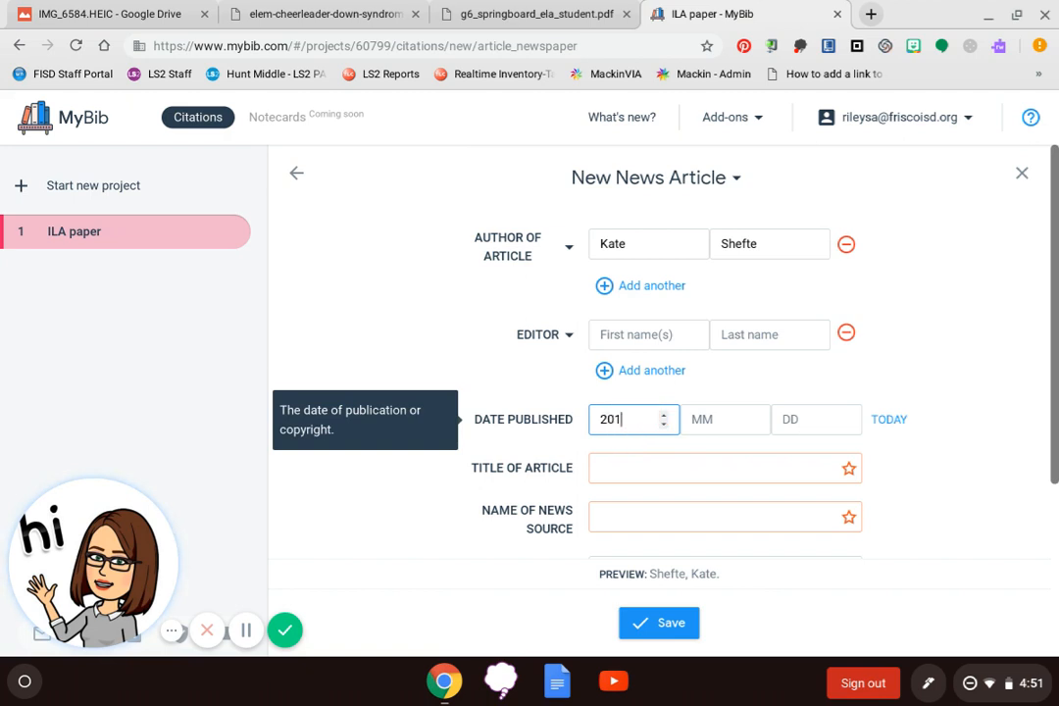
type("702")
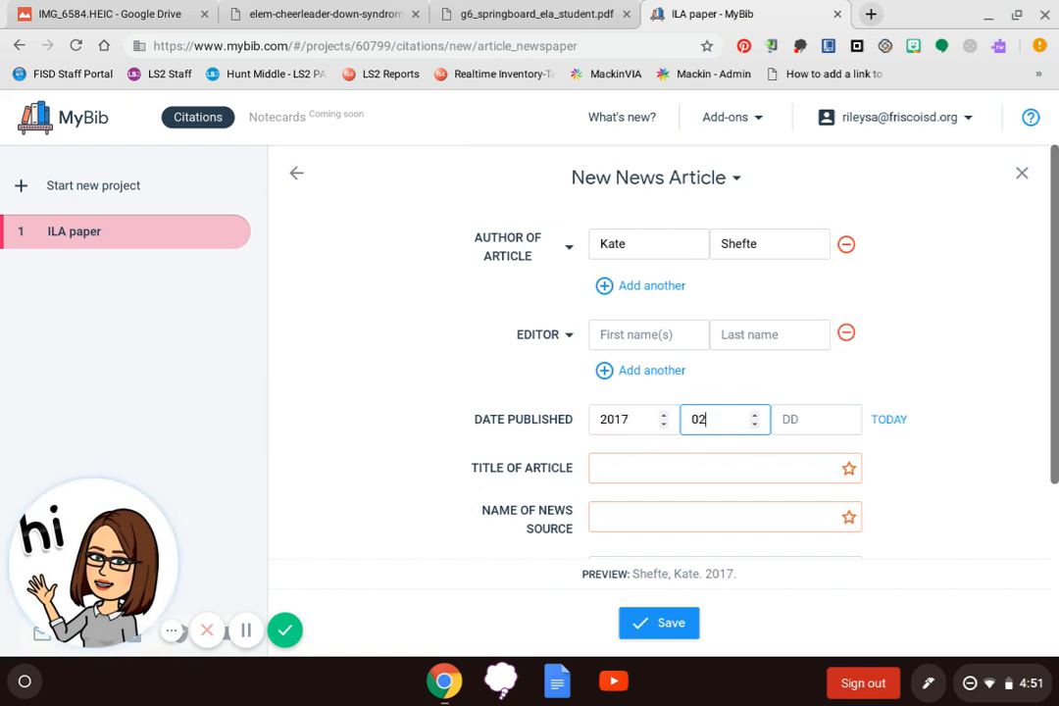
key("Tab")
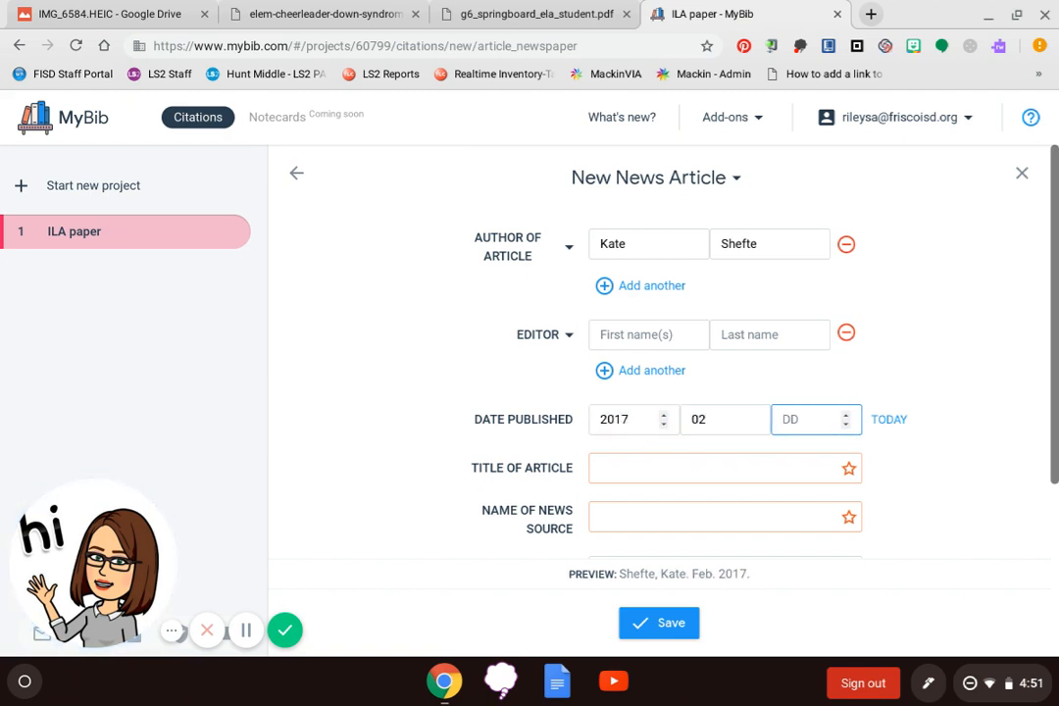
type("02")
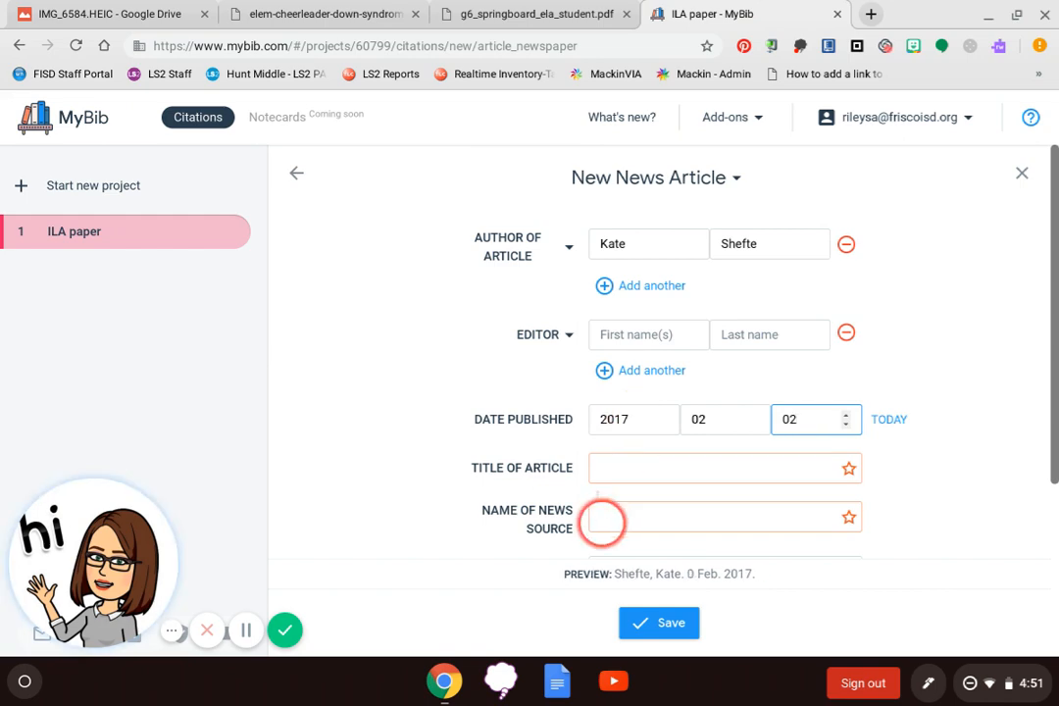
- Enter the article title in title case as "High School Cheers on Varsity Squad Member with Down Syndrome"
left_click(606, 467)
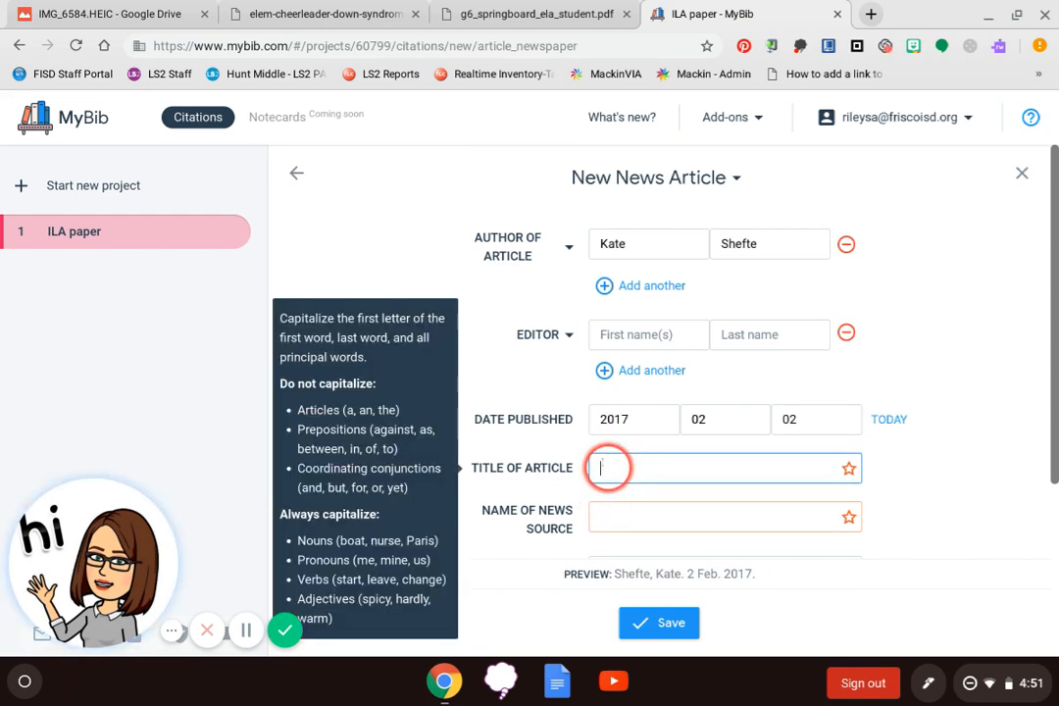
left_click(291, 8)
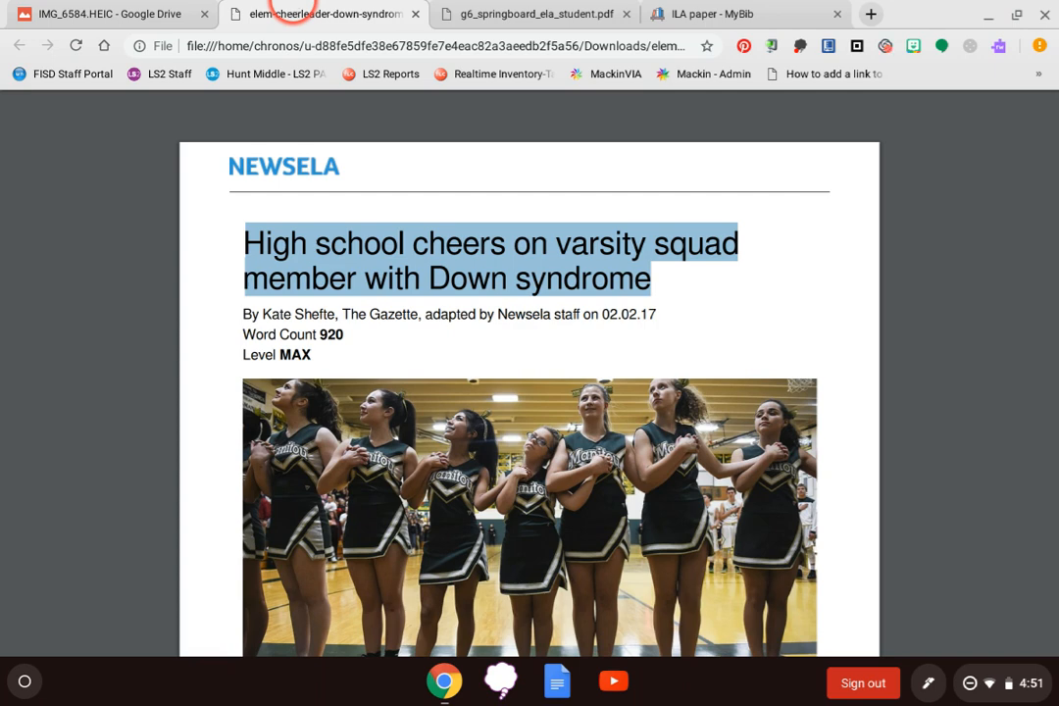
left_click(734, 12)
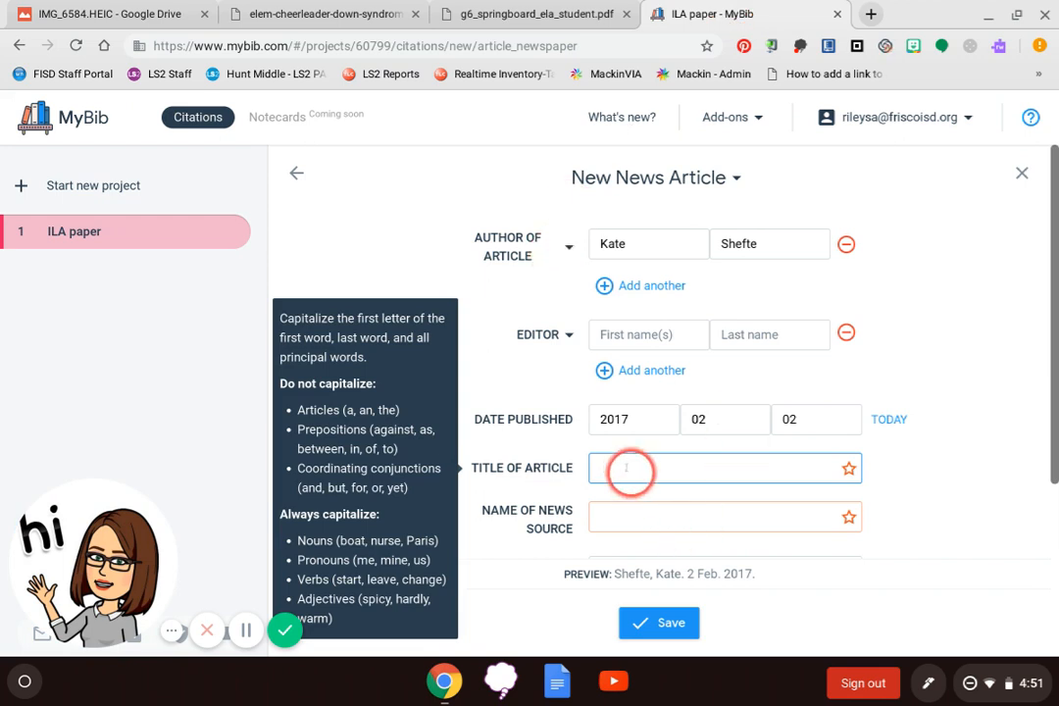
type("H")
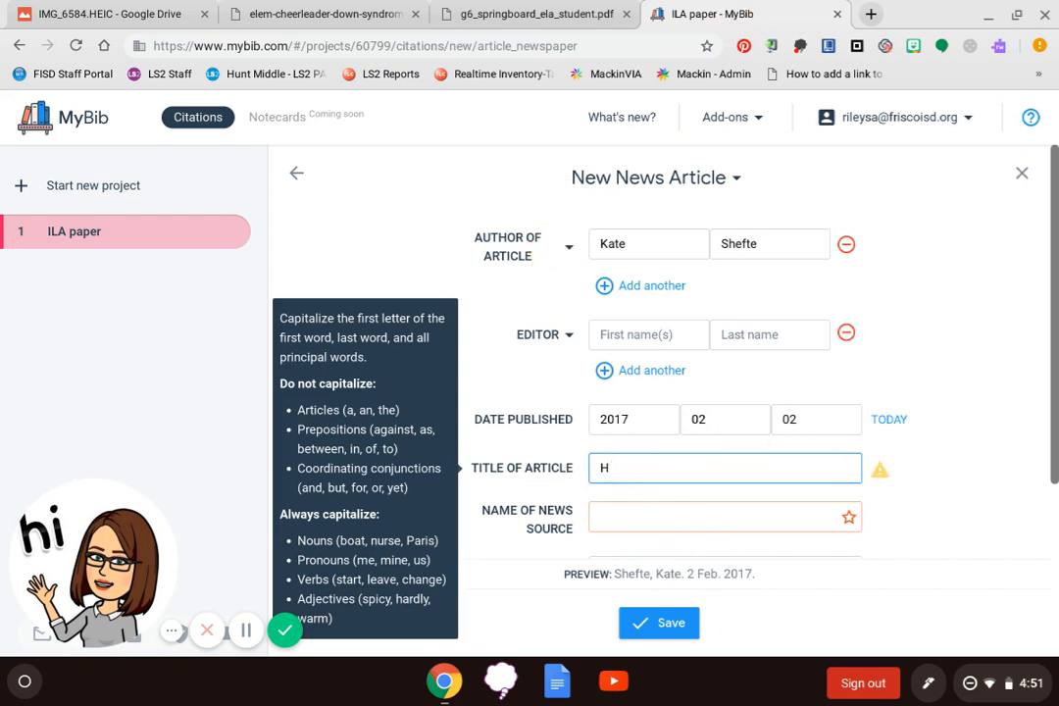
type("igh School Cheers on Vars")
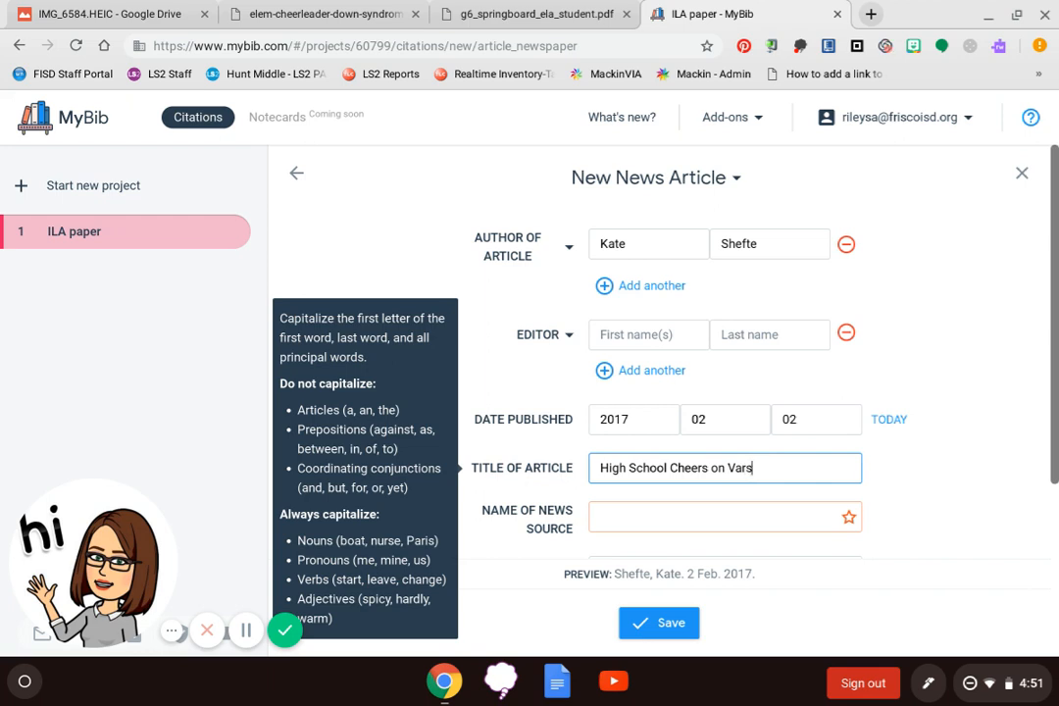
type("ity Squad M")
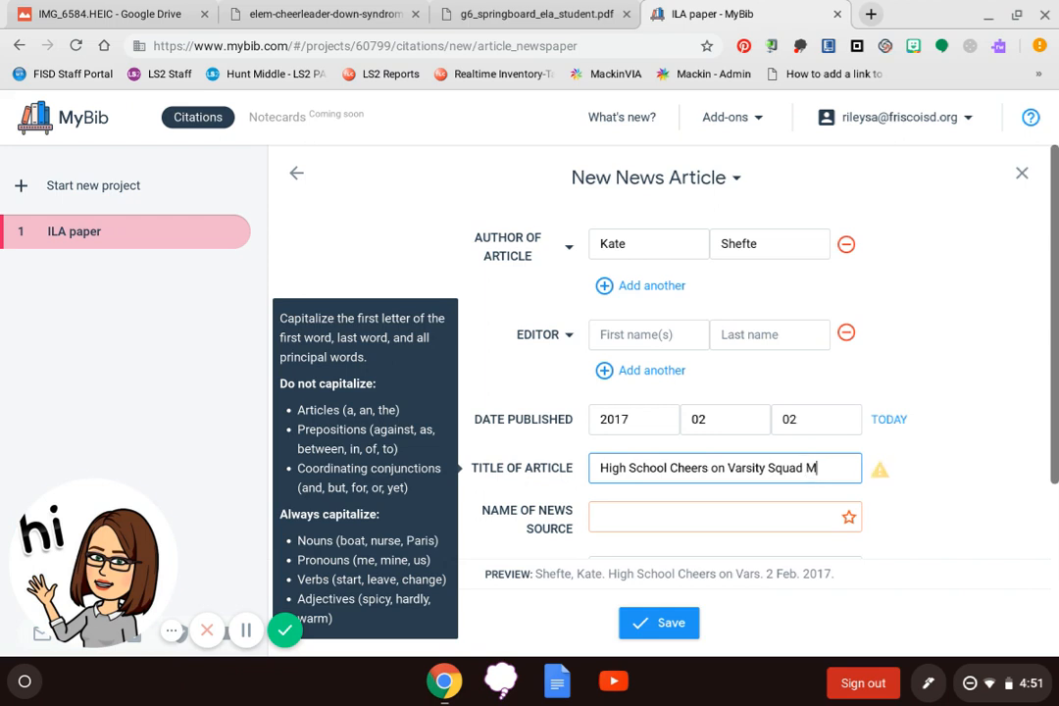
type("ember with ")
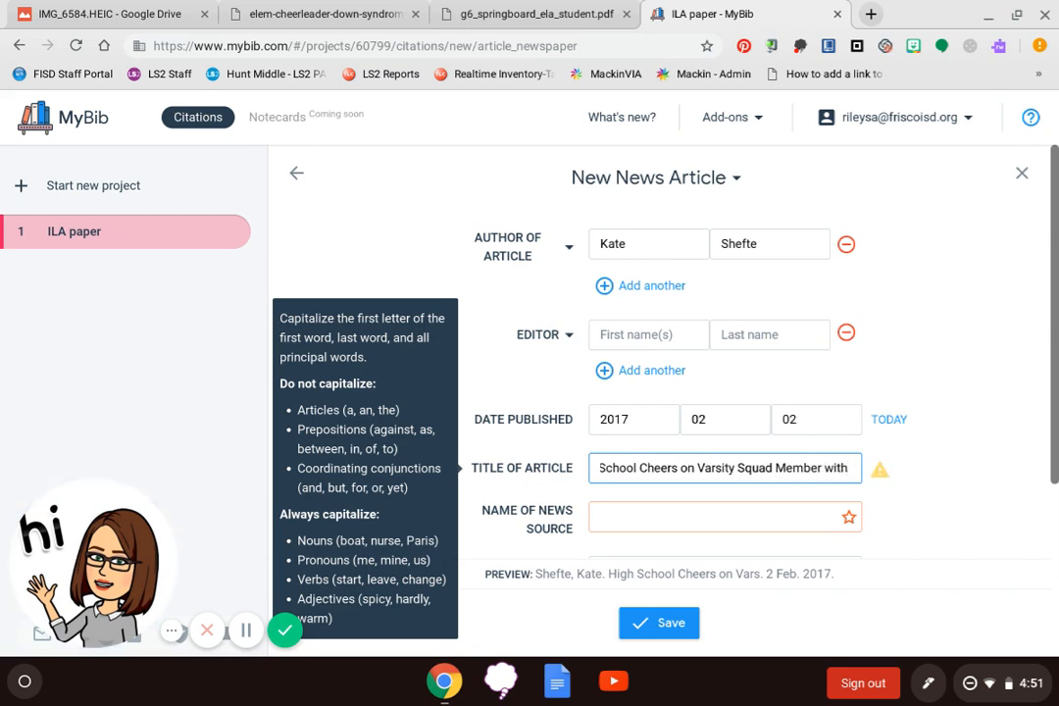
type("Down Syb")
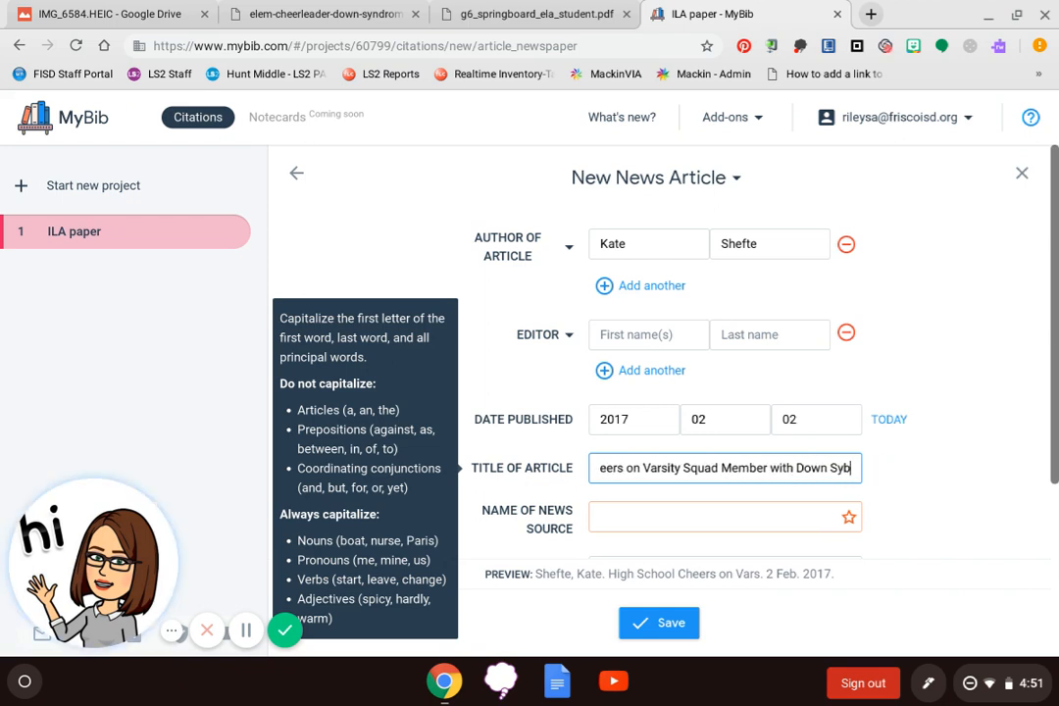
key("BackSpace")
type("ndro")
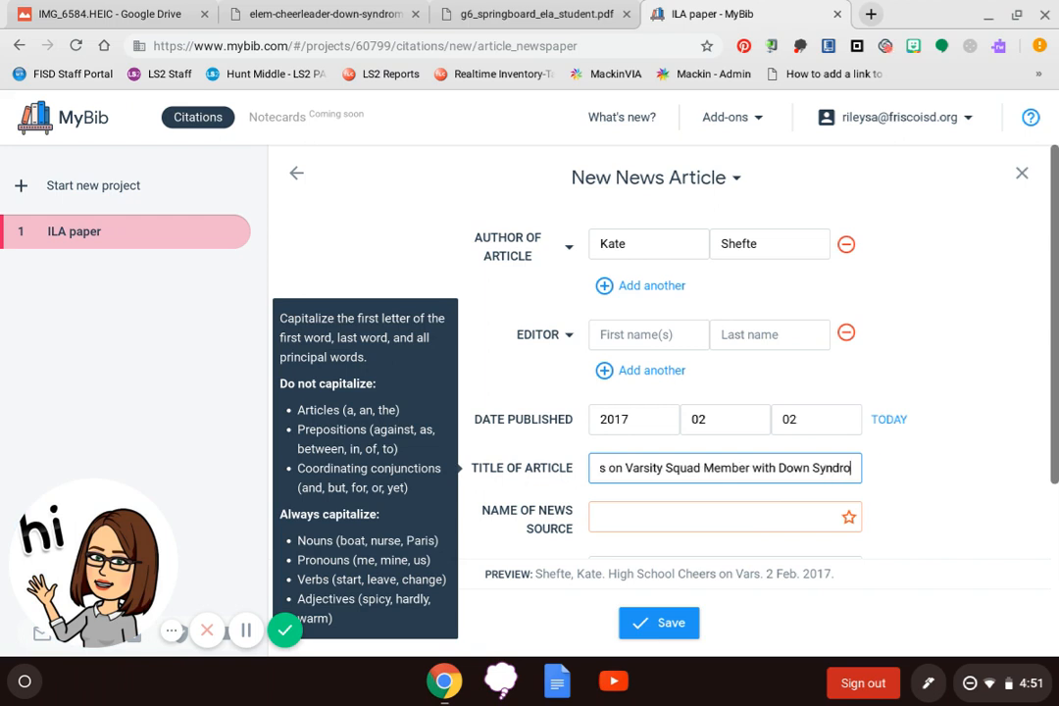
type("me")
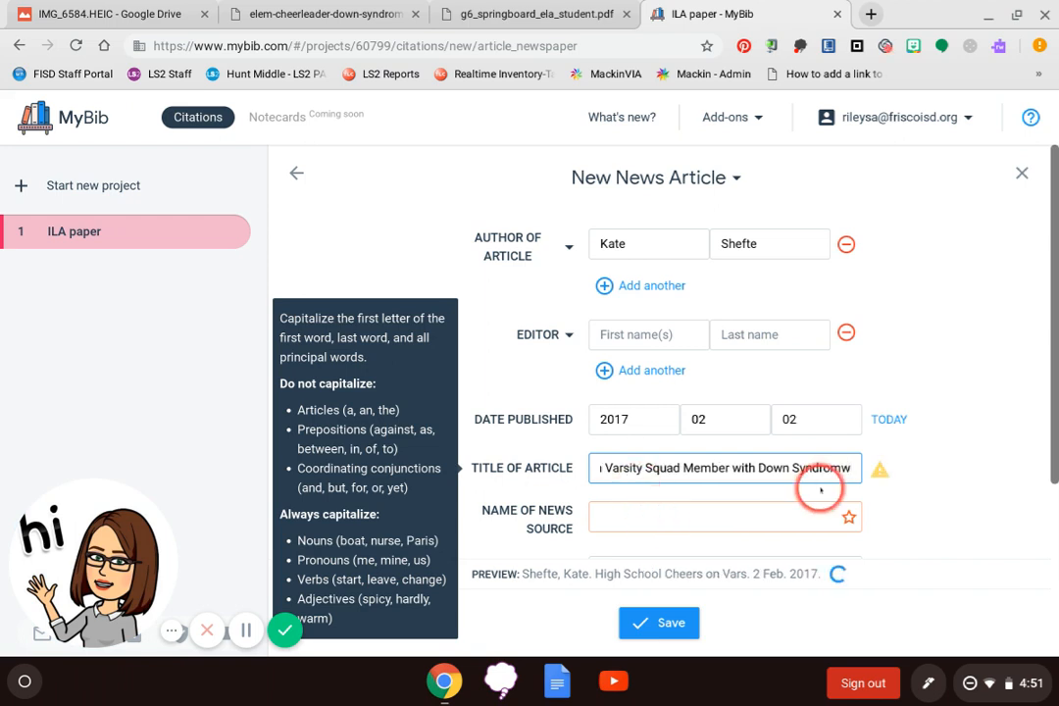
key("BackSpace")
type("e")
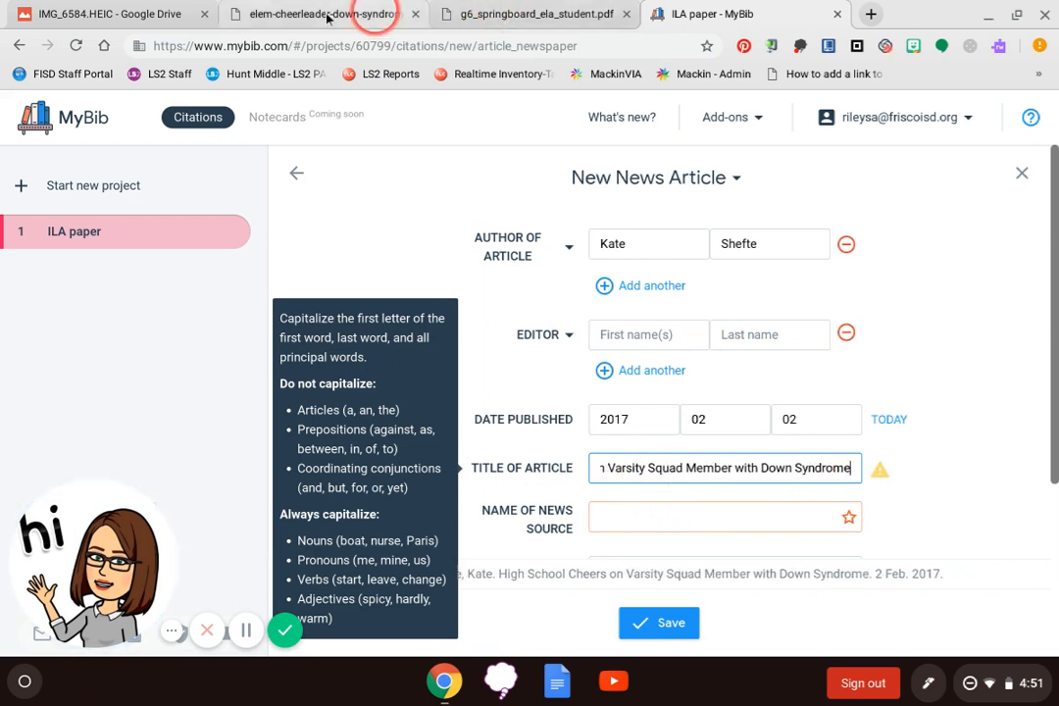
- Check the Newsela PDF for the newspaper, enter "The Gazette" as the news source, and save the citation
left_click(325, 15)
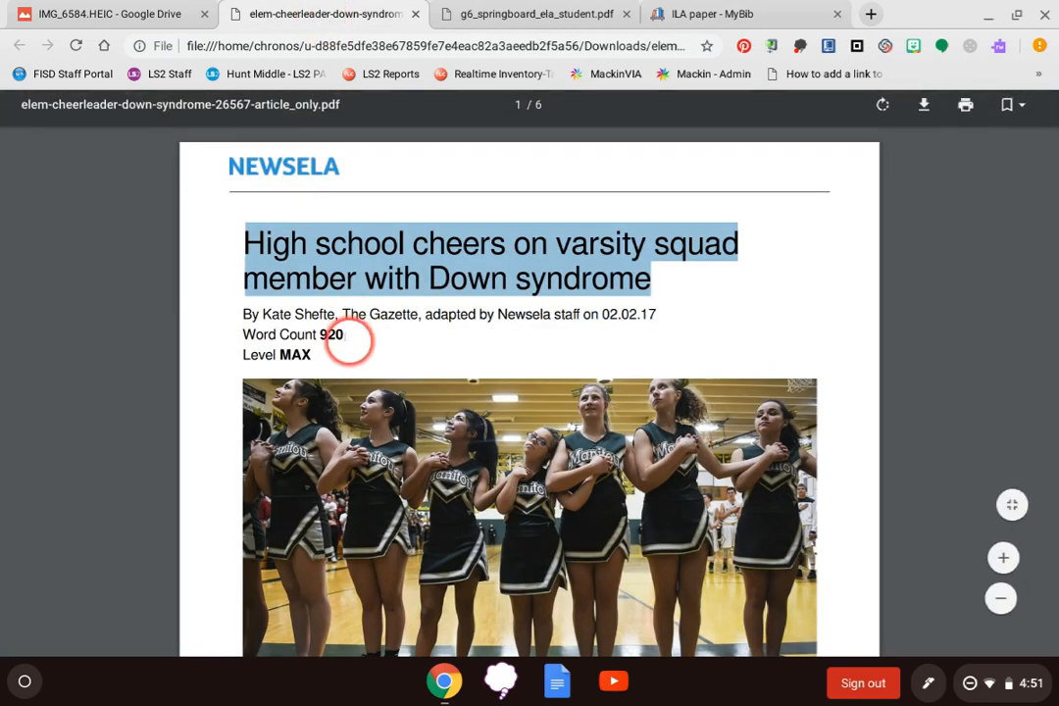
left_click(765, 7)
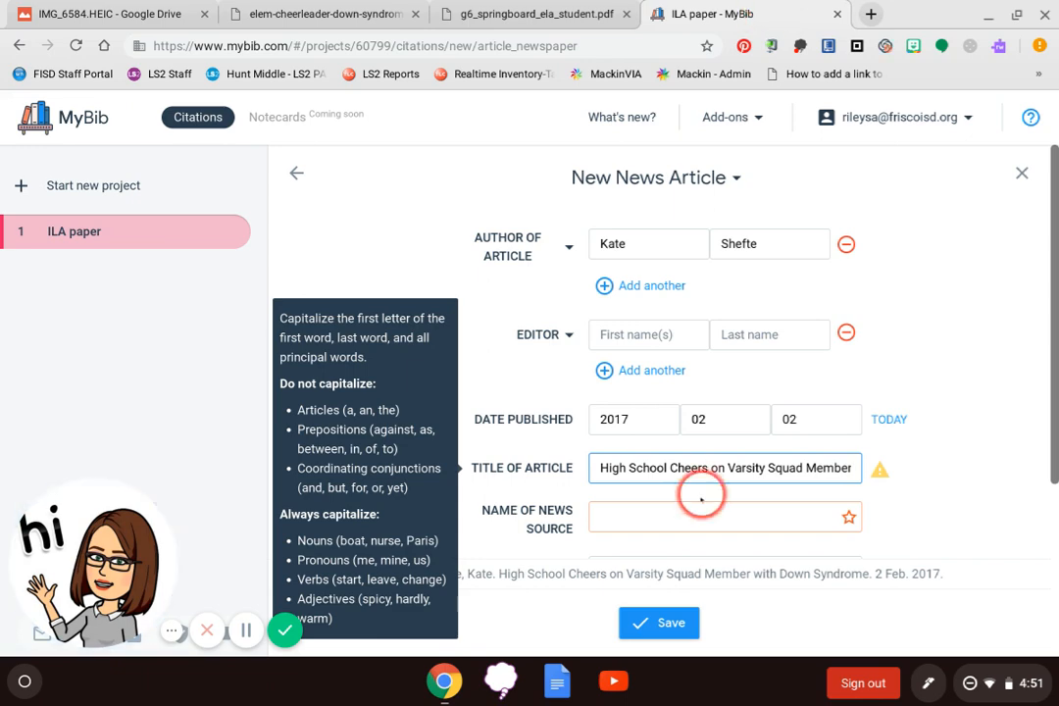
left_click(643, 512)
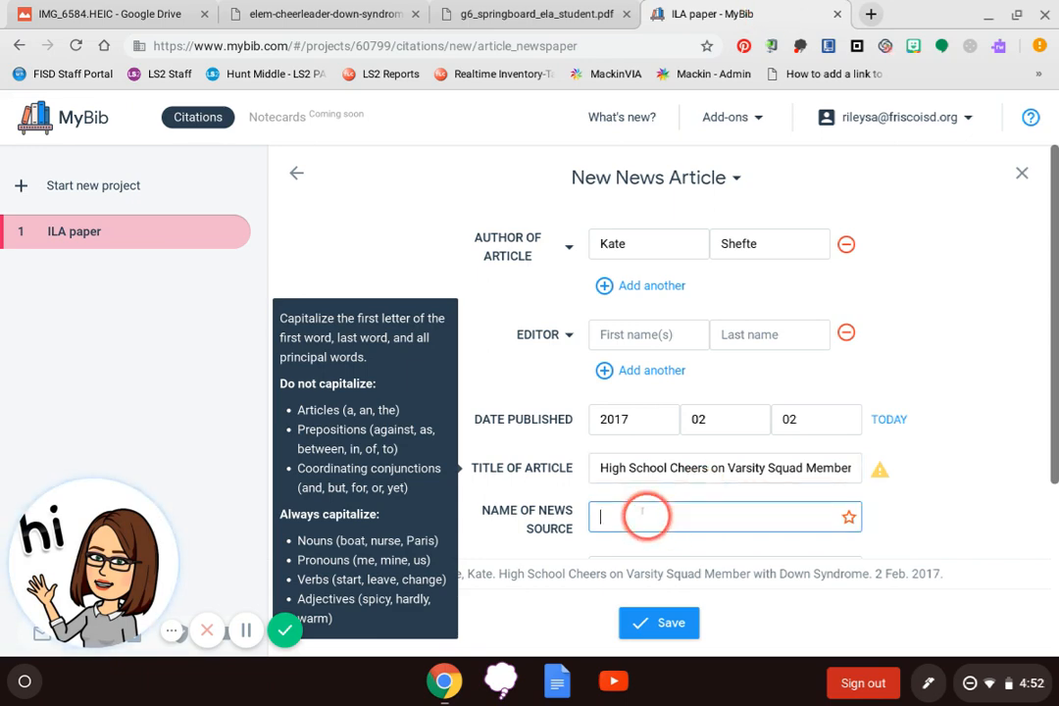
left_click(315, 12)
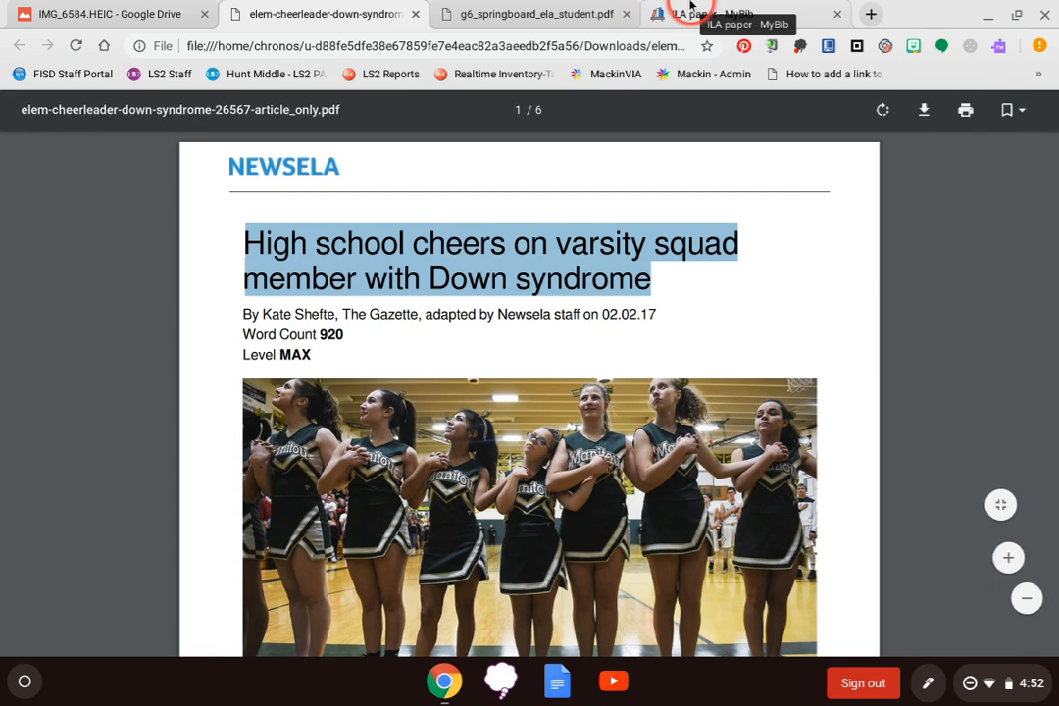
left_click(692, 12)
left_click(591, 523)
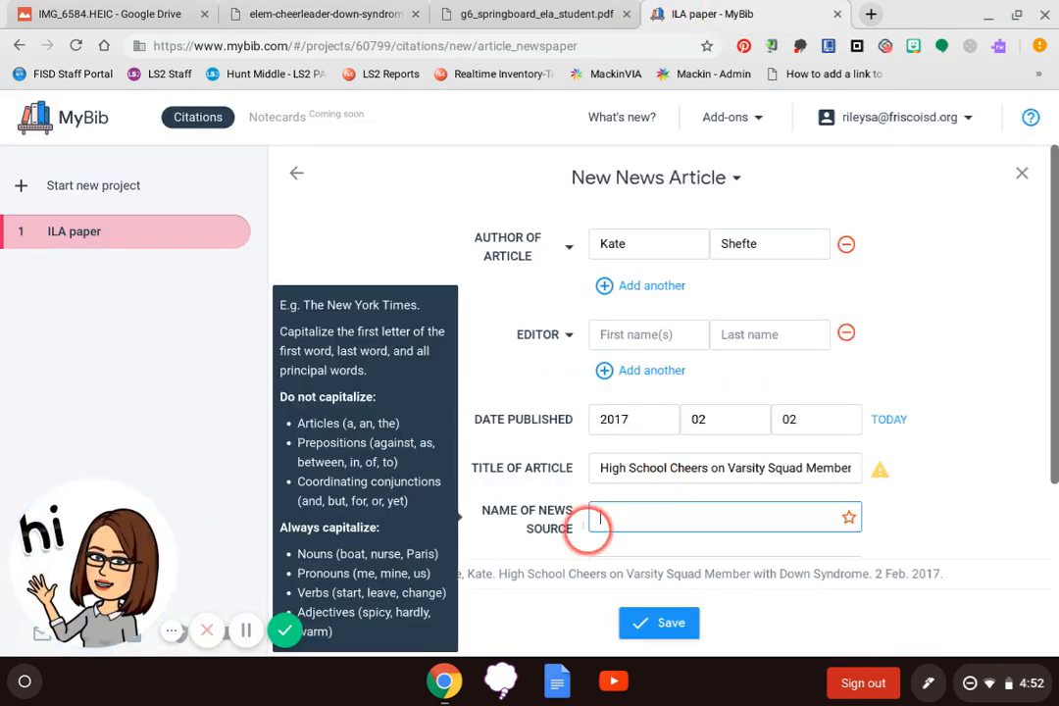
type("The ")
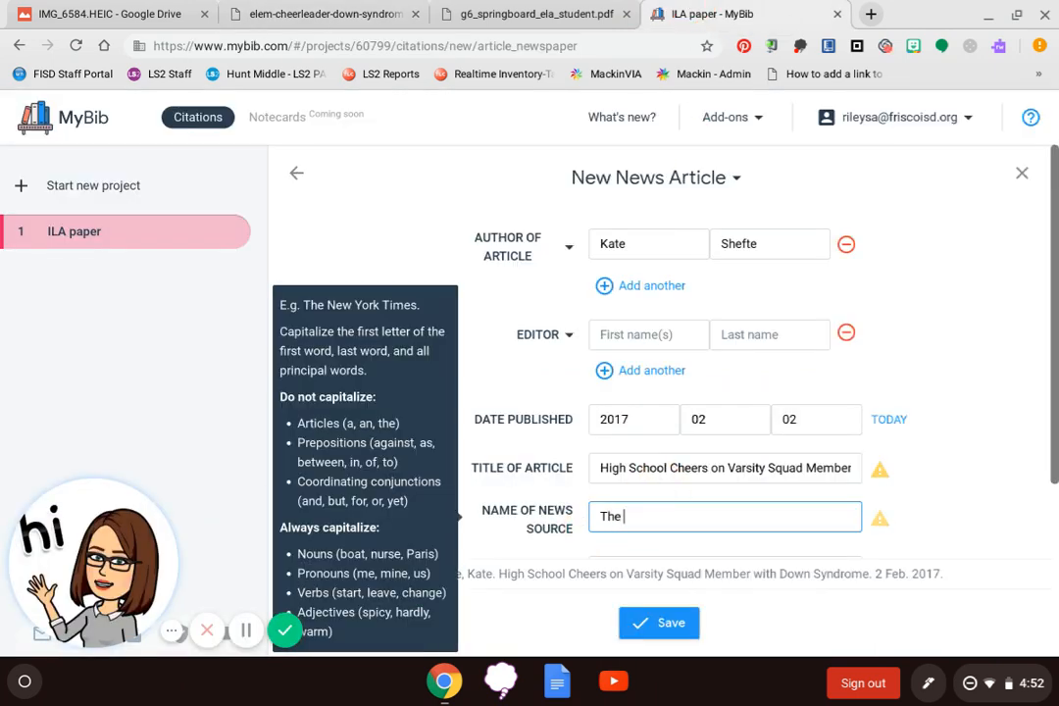
type("Gazet")
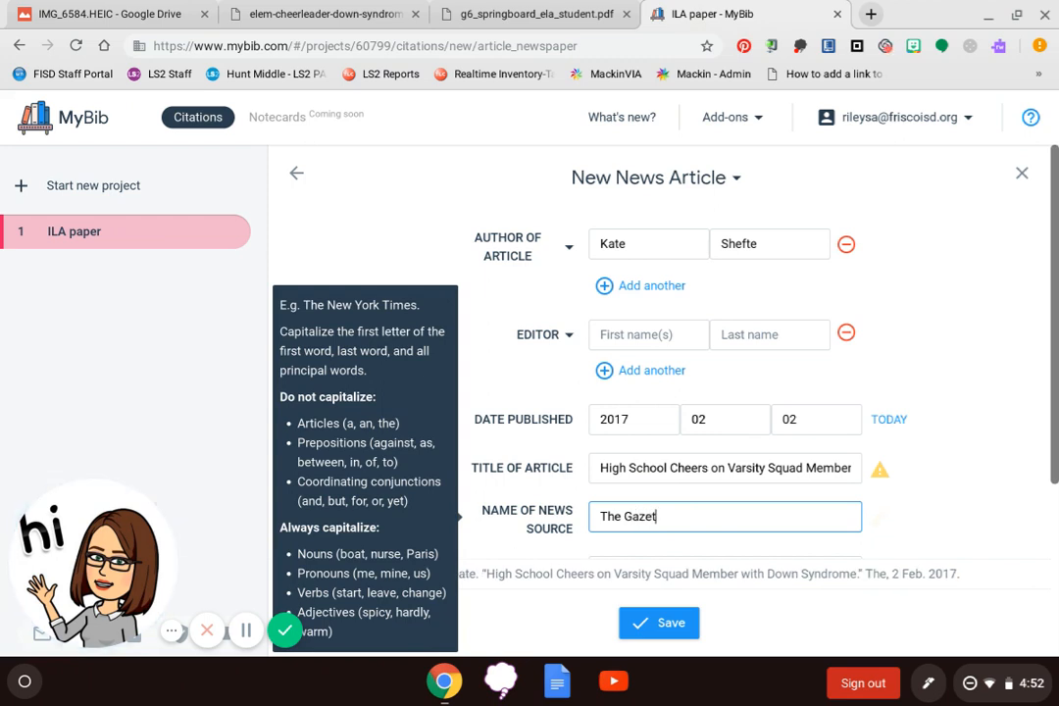
type("te")
mouse_move(1054, 414)
left_mouse_down()
mouse_move(1054, 370)
mouse_move(1055, 549)
left_mouse_up()
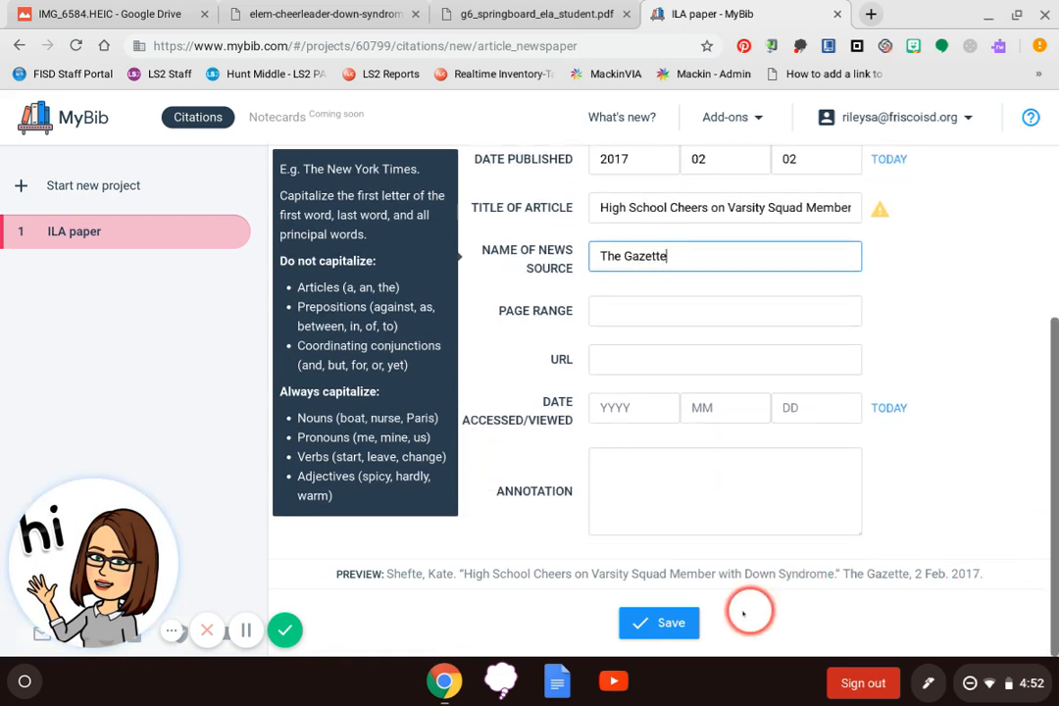
left_click(644, 624)
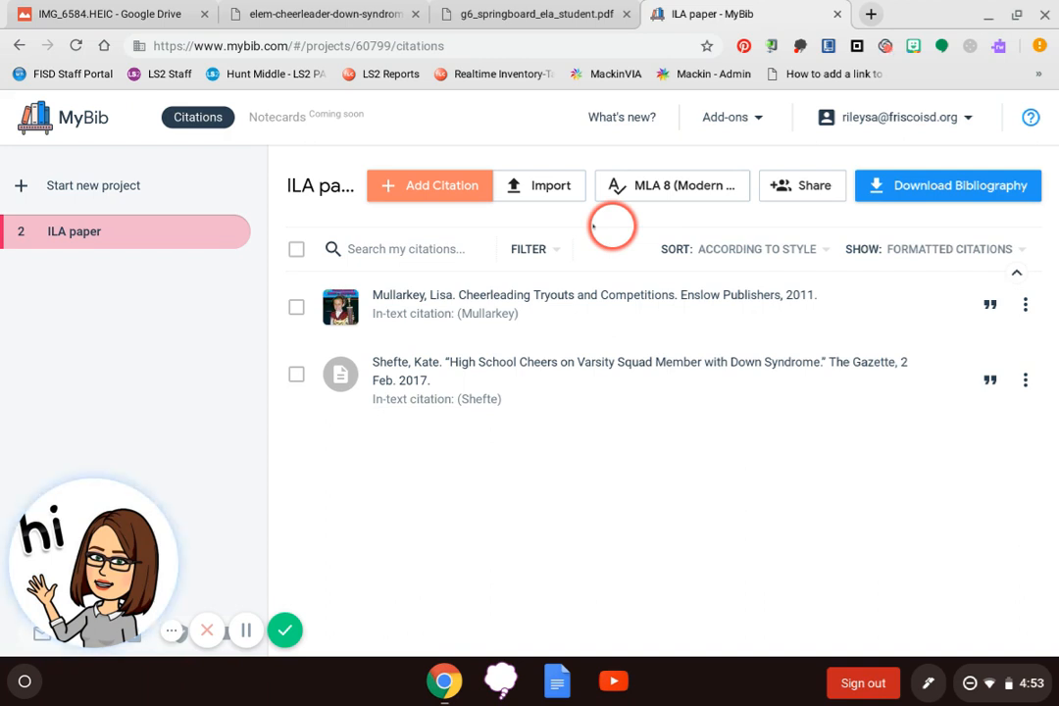
- Start a new Book Chapter citation in the ILA paper project
left_click(436, 183)
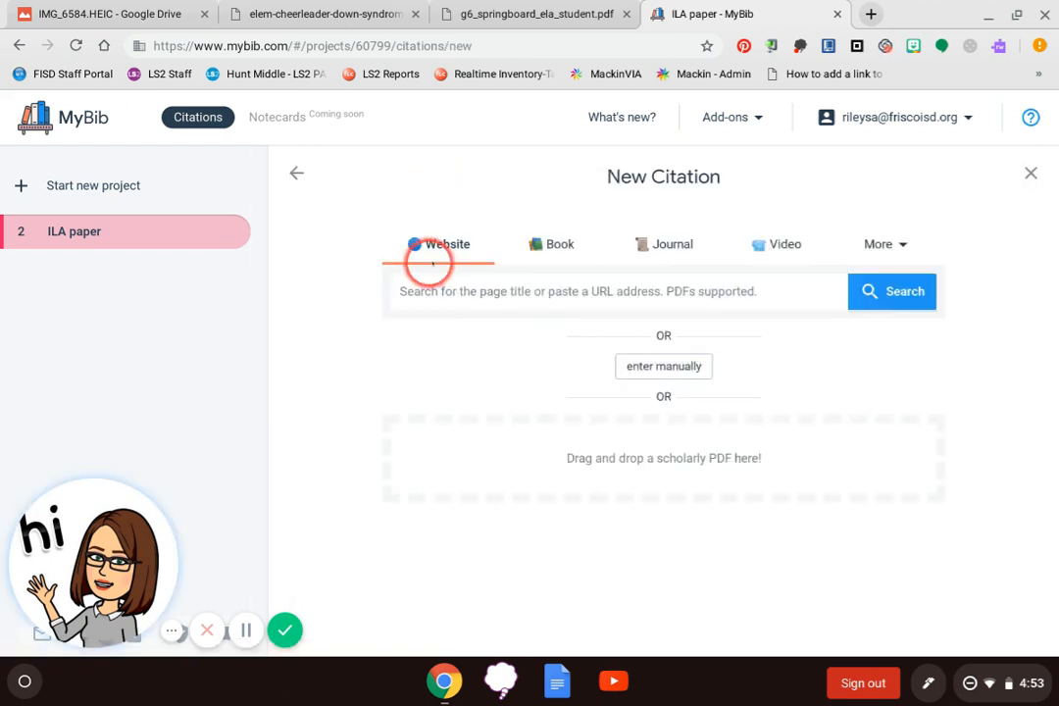
left_click(875, 249)
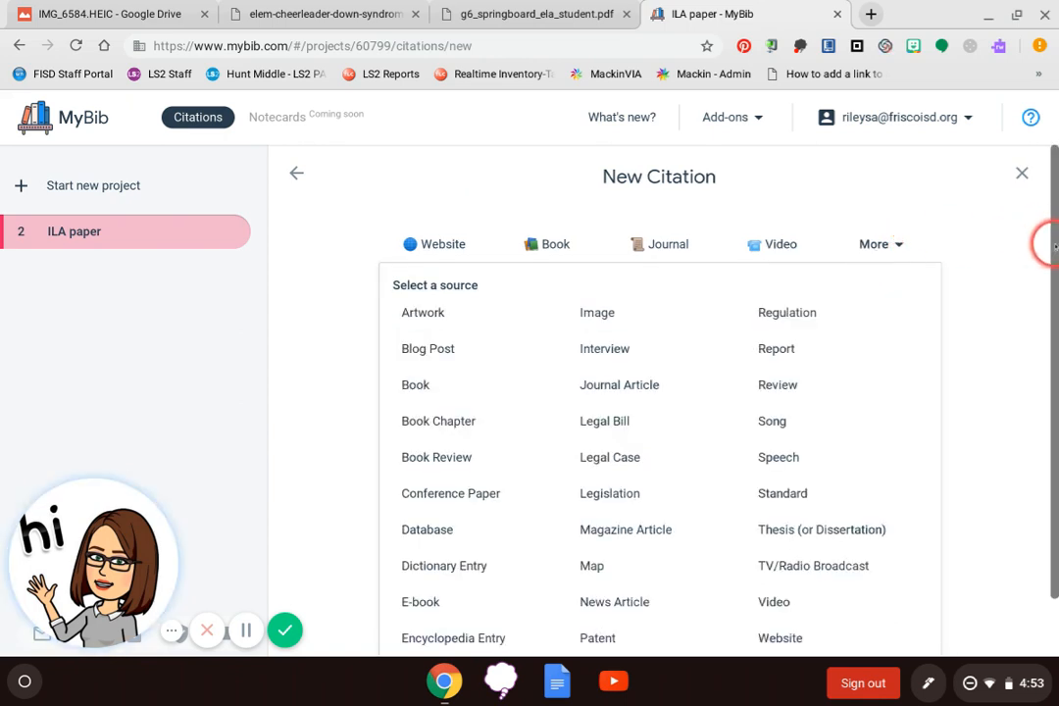
left_click_drag(1040, 238, 1055, 318)
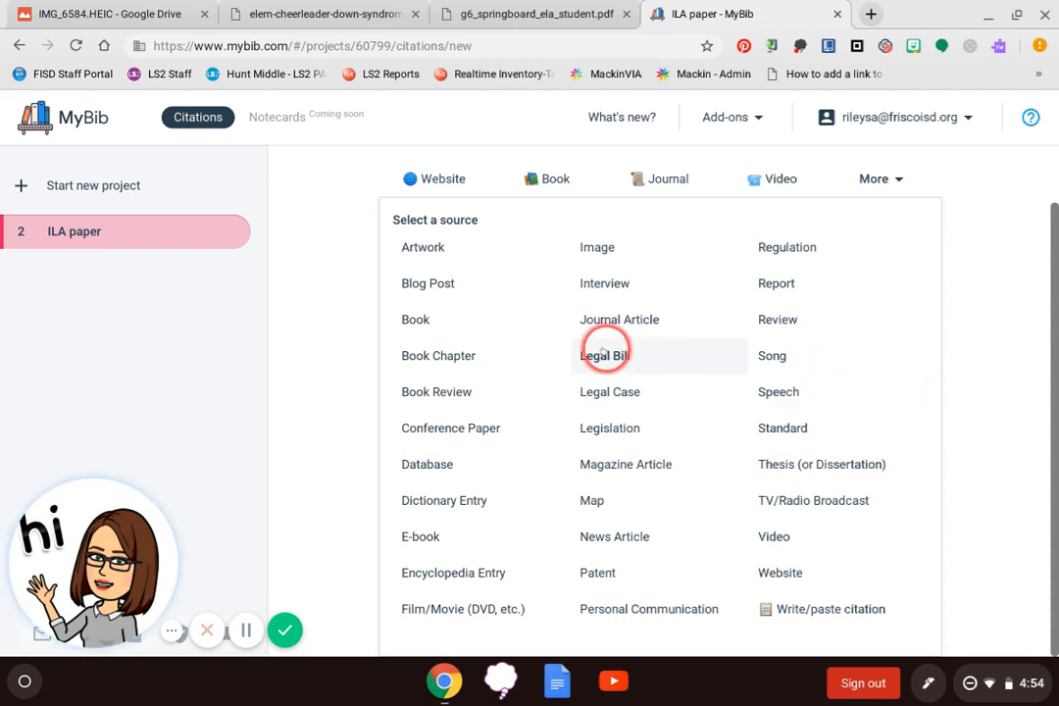
left_click(458, 356)
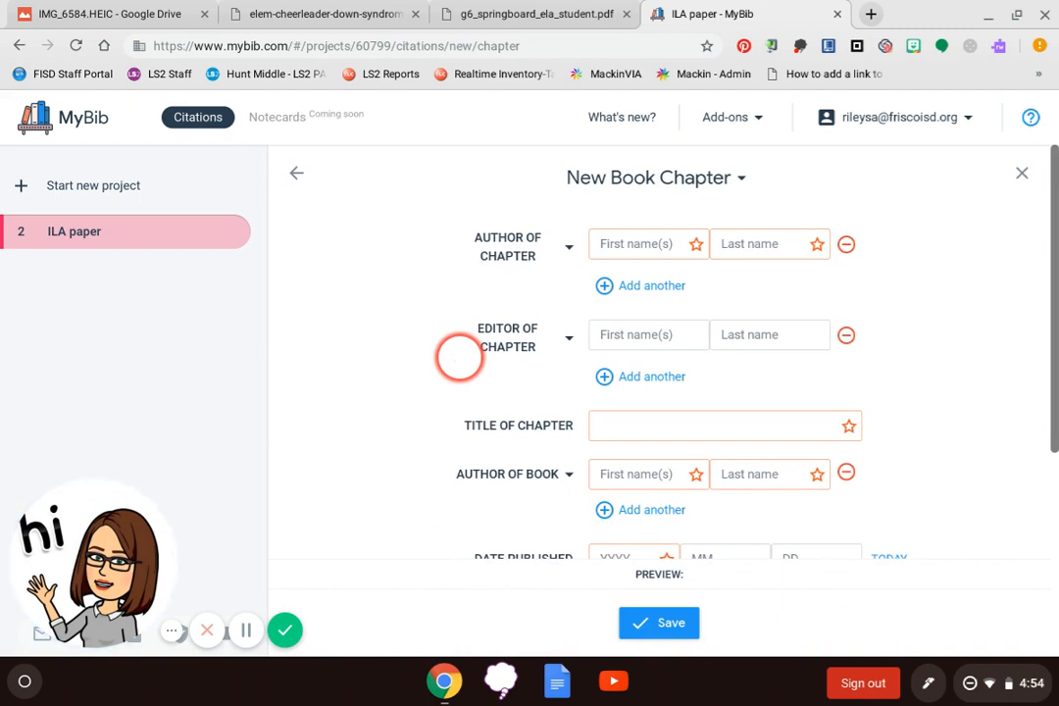
- Look up the byline on the first page of g6_springboard_ela_student.pdf and enter the first author's first and last name as chapter author
left_click(510, 14)
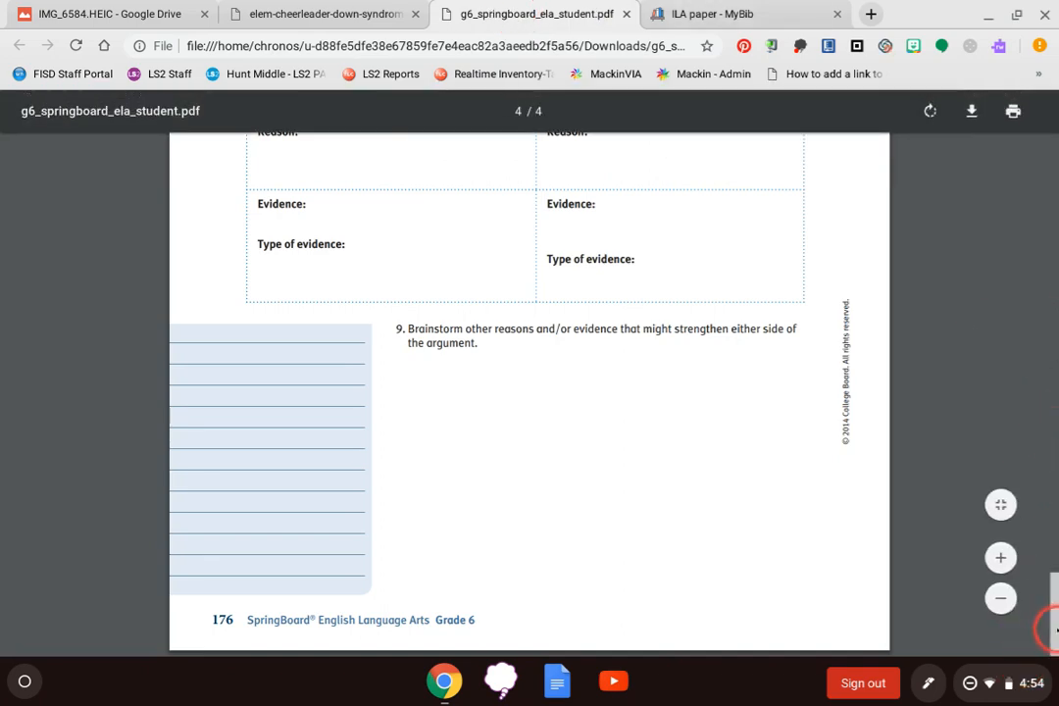
left_click_drag(1051, 627, 1049, 65)
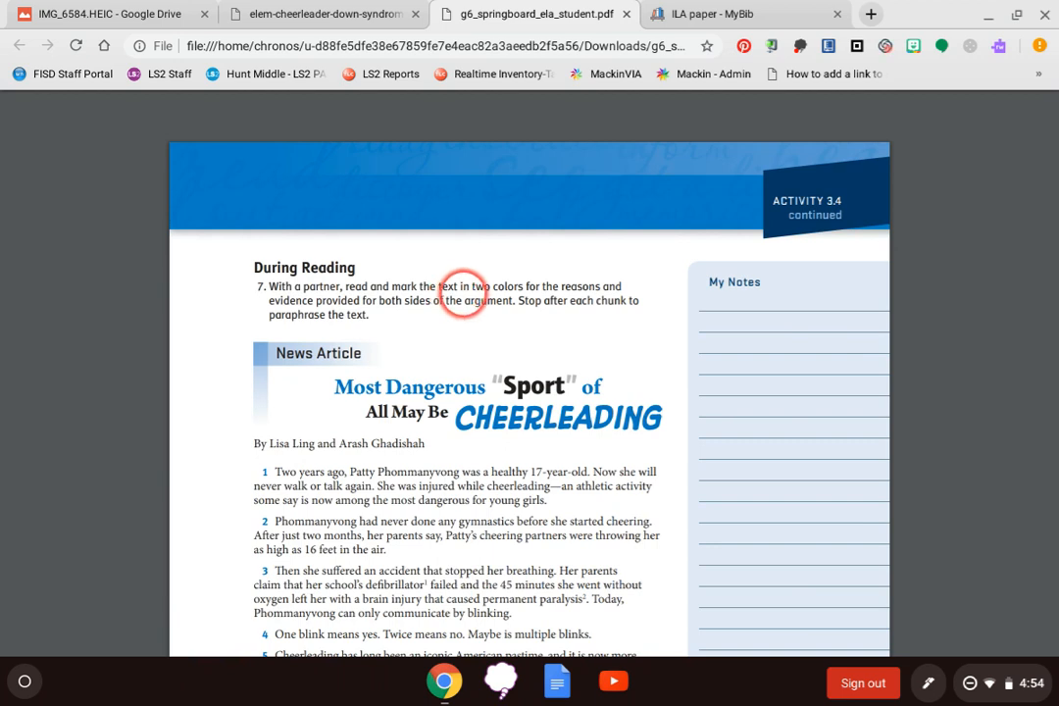
left_click(742, 12)
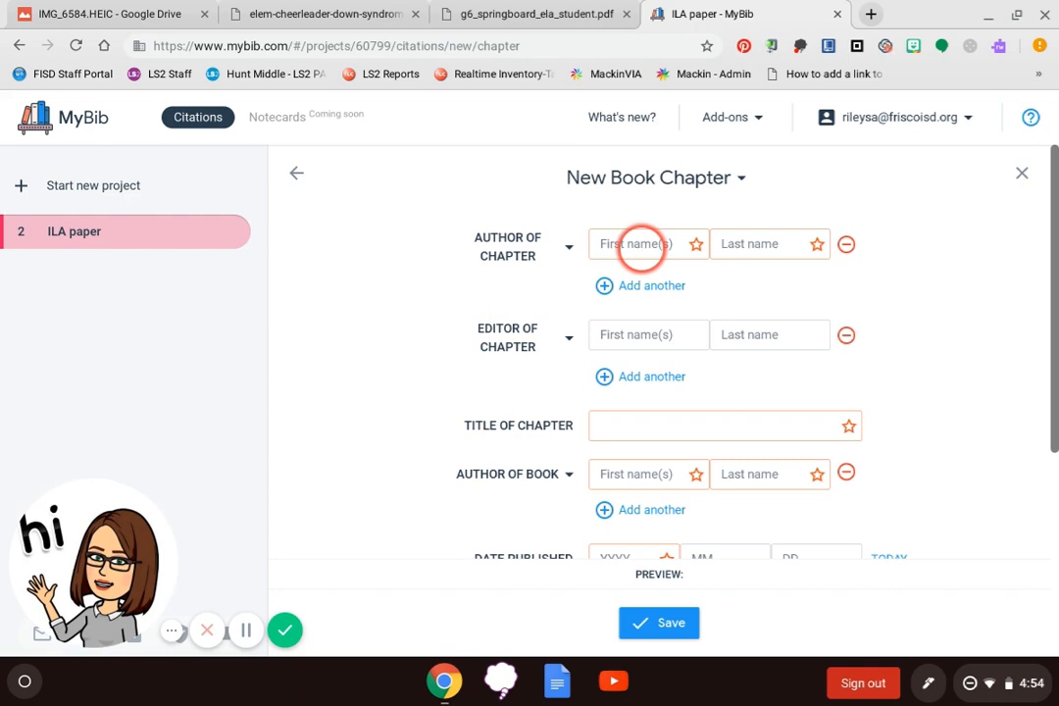
left_click(508, 8)
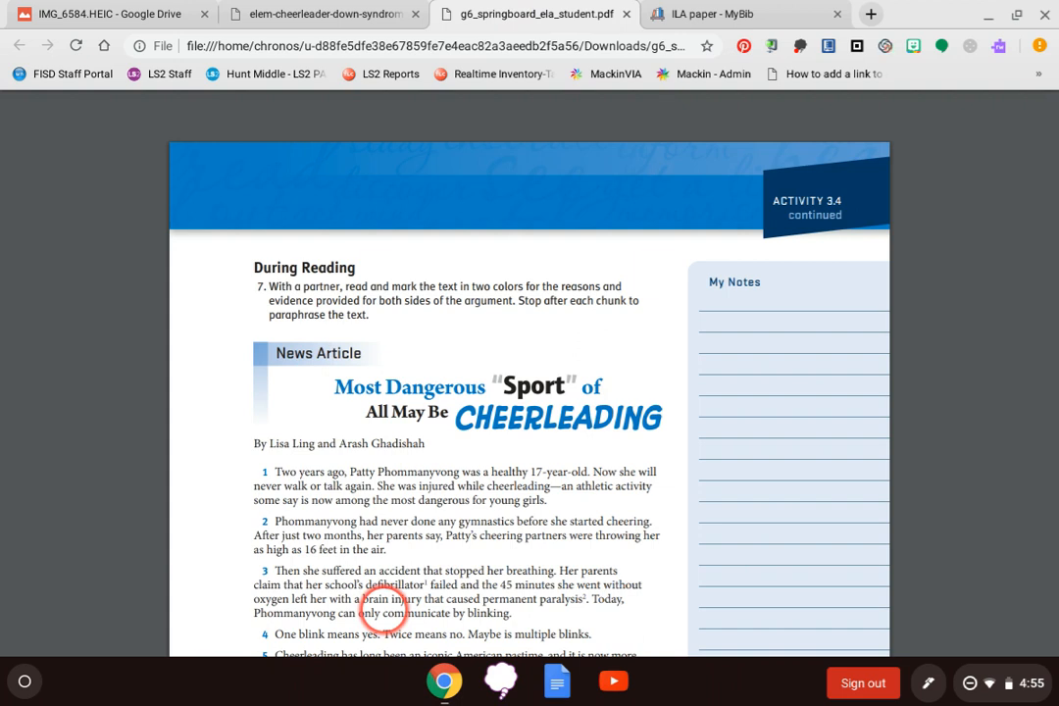
left_click(693, 8)
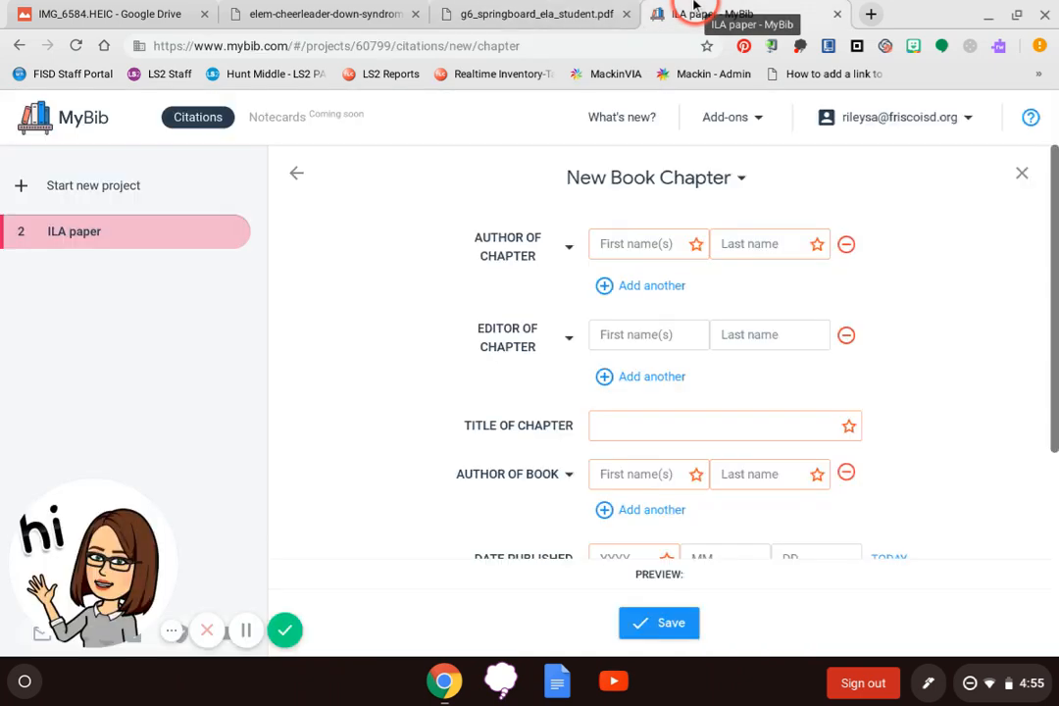
left_click(635, 243)
type("L")
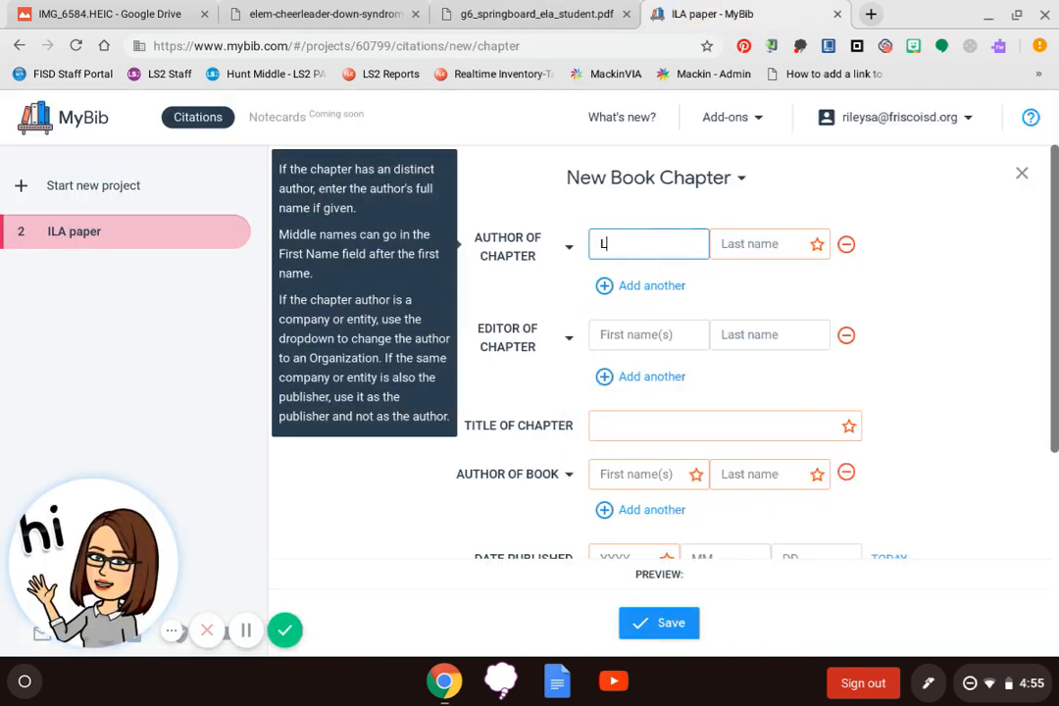
type("isa")
key("Tab")
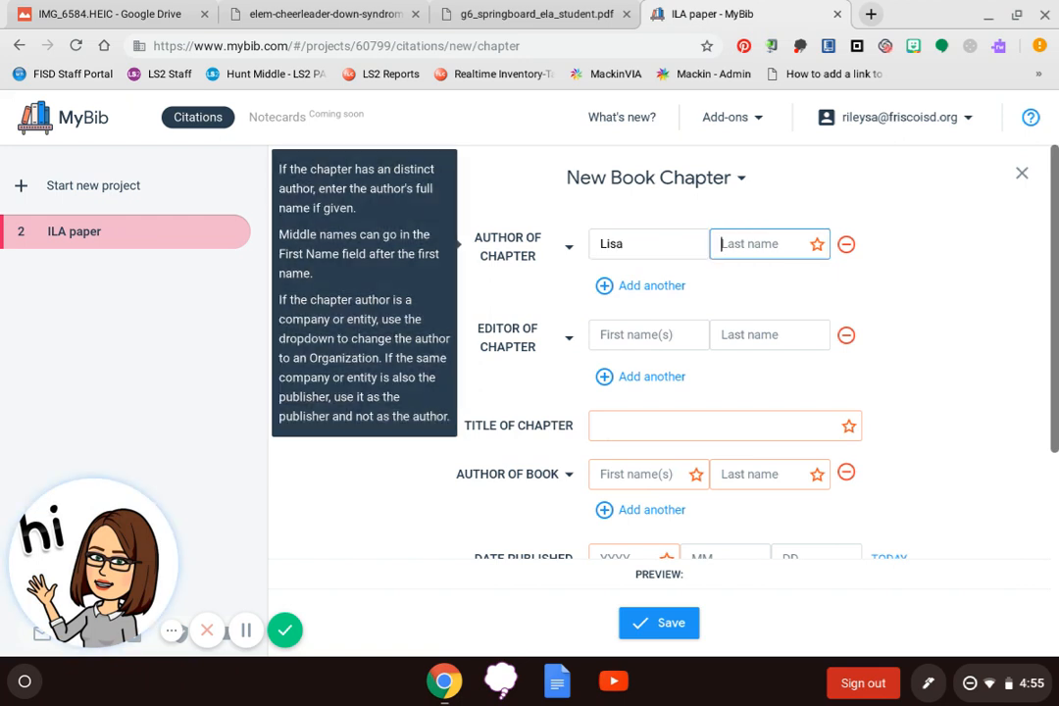
type("Ling")
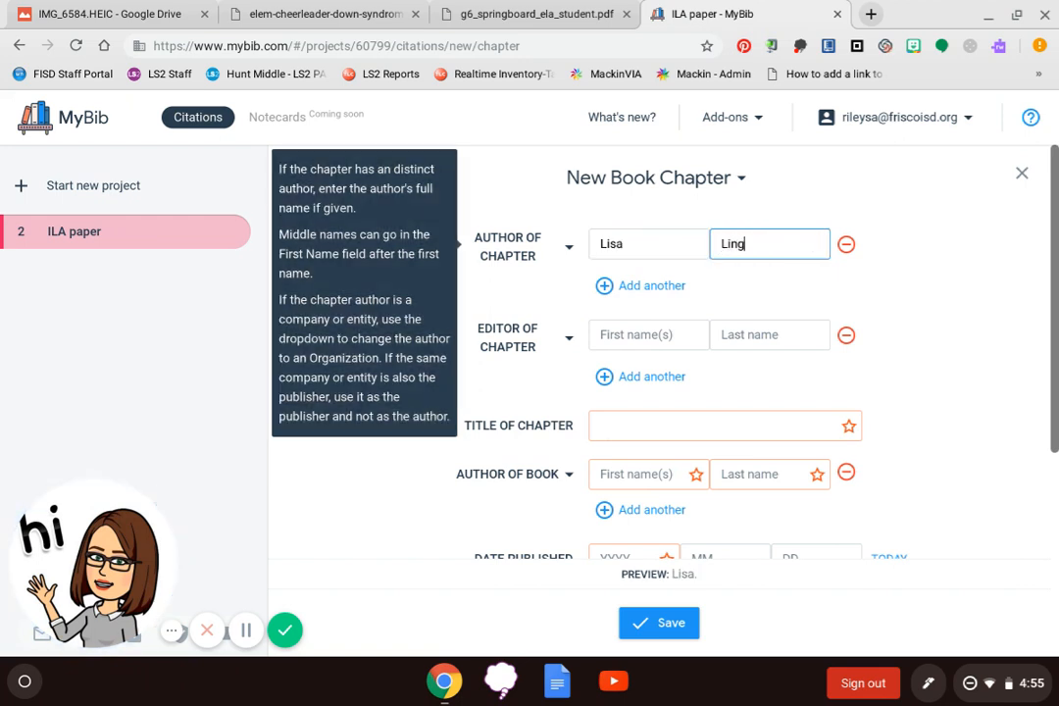
- Add another chapter author and fill in the first and last name of the second author in the article's byline
left_click(647, 285)
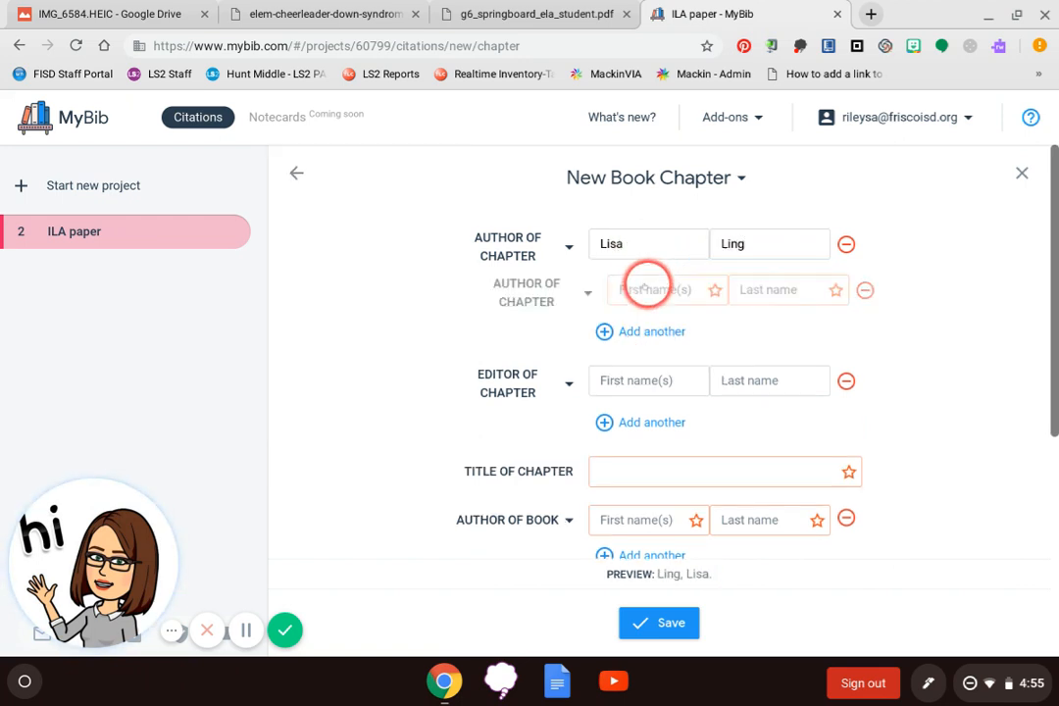
left_click(647, 285)
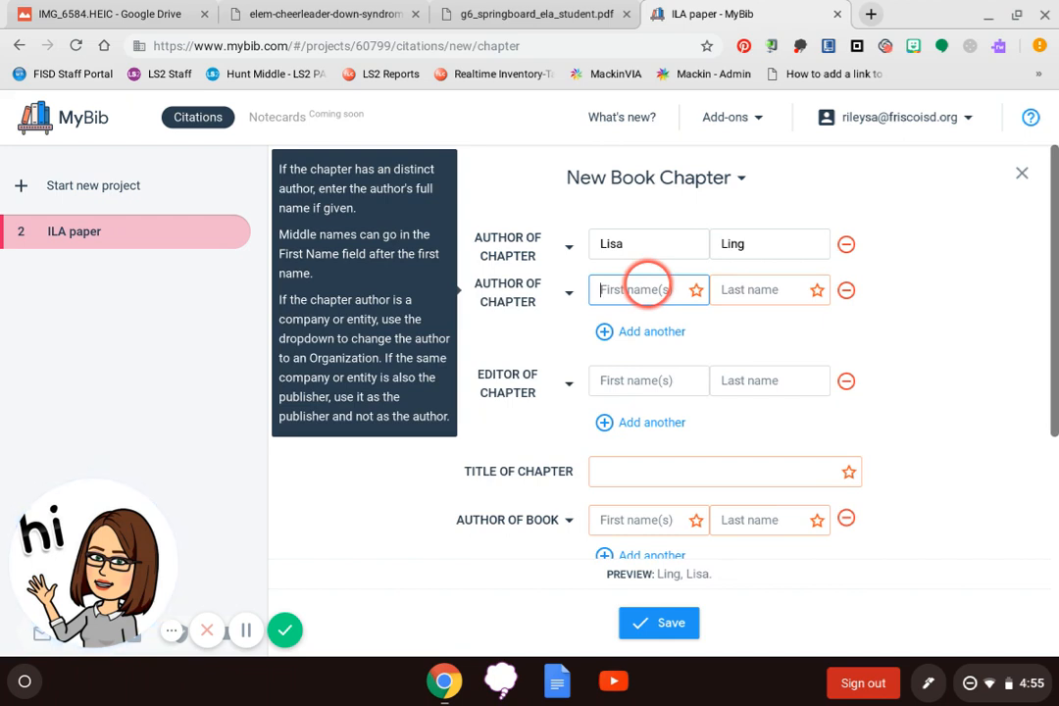
type("Ara")
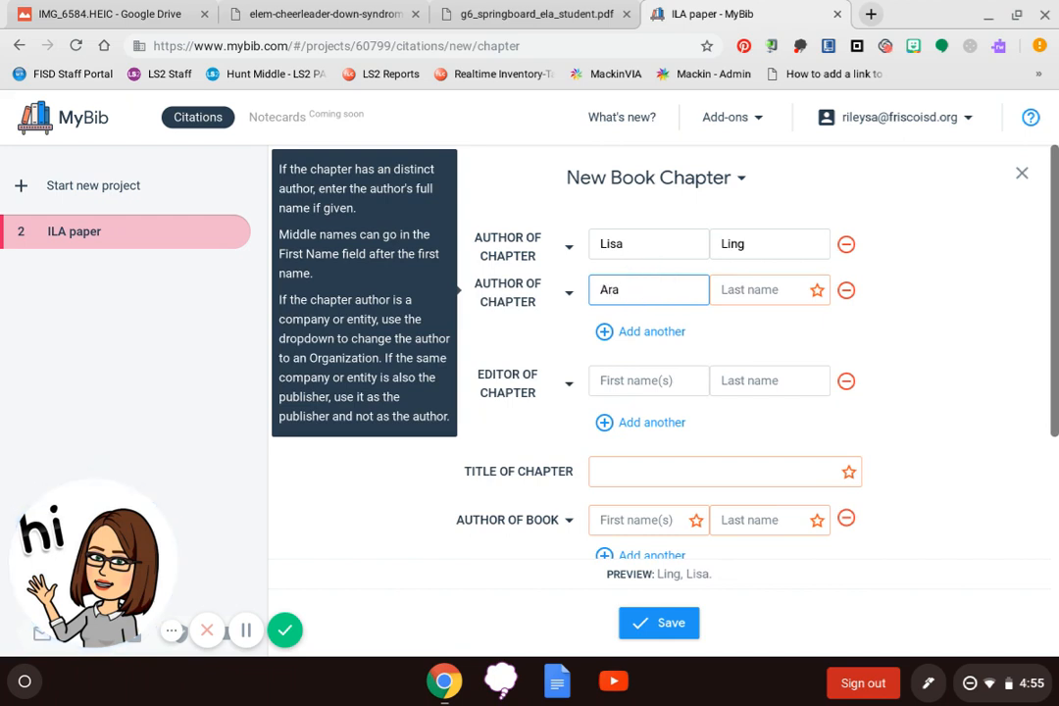
type("sh")
key("Tab")
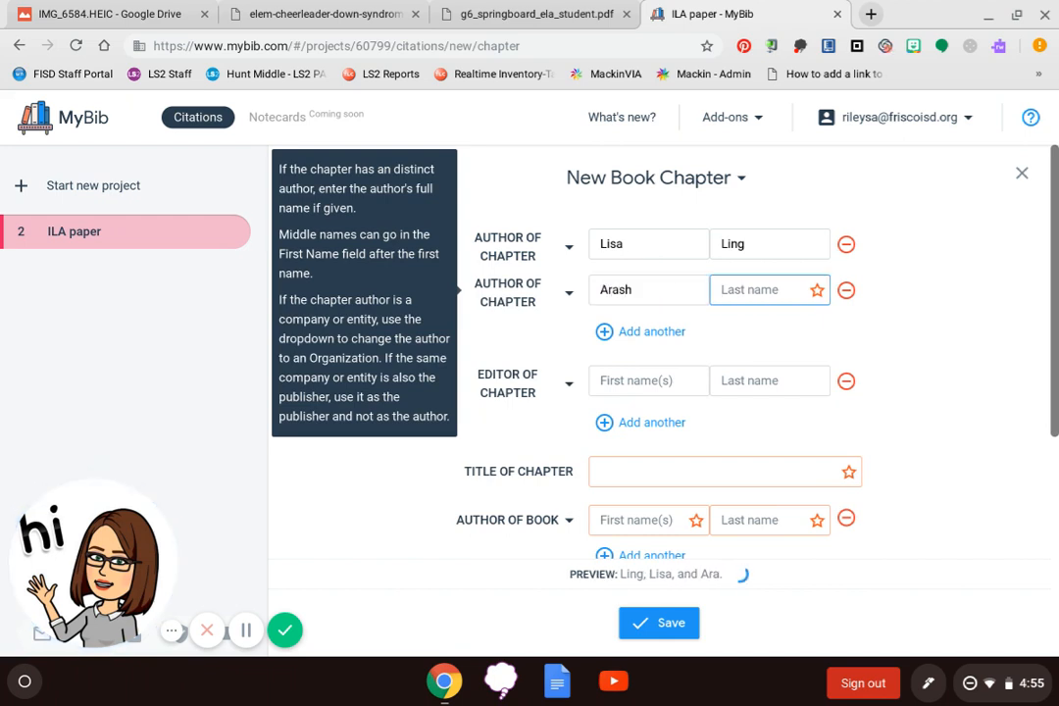
type("Ghadishah")
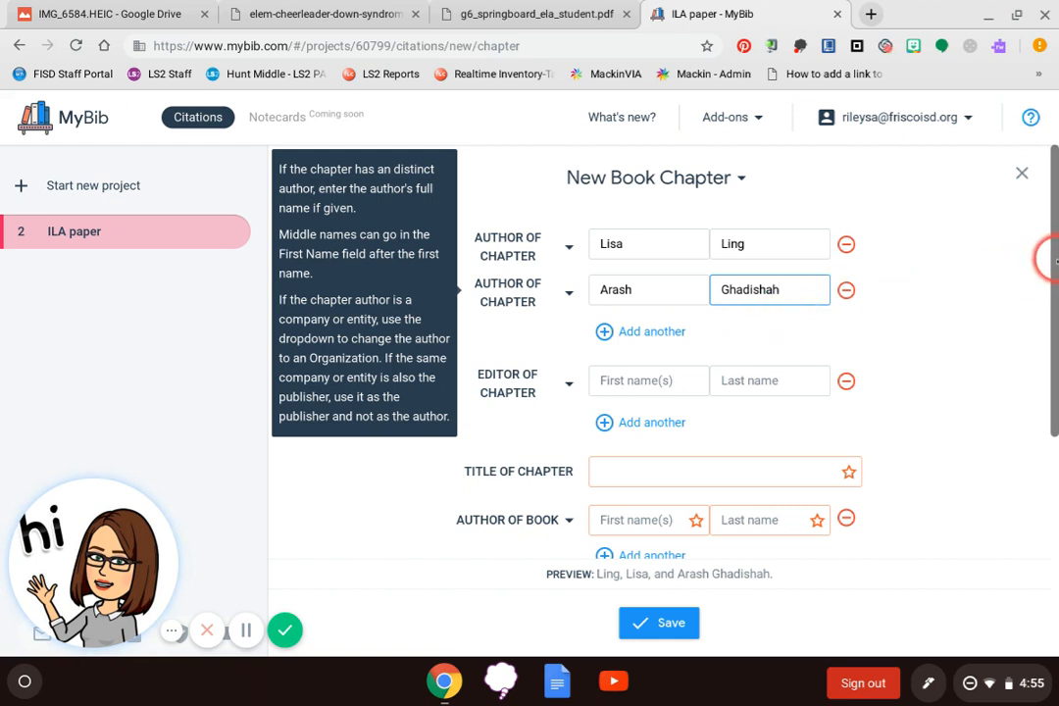
- Check the article title in the SpringBoard PDF and enter the chapter title as "Most Dangerous Sport of All May Be Cheerleading"
left_click_drag(1053, 258, 1054, 332)
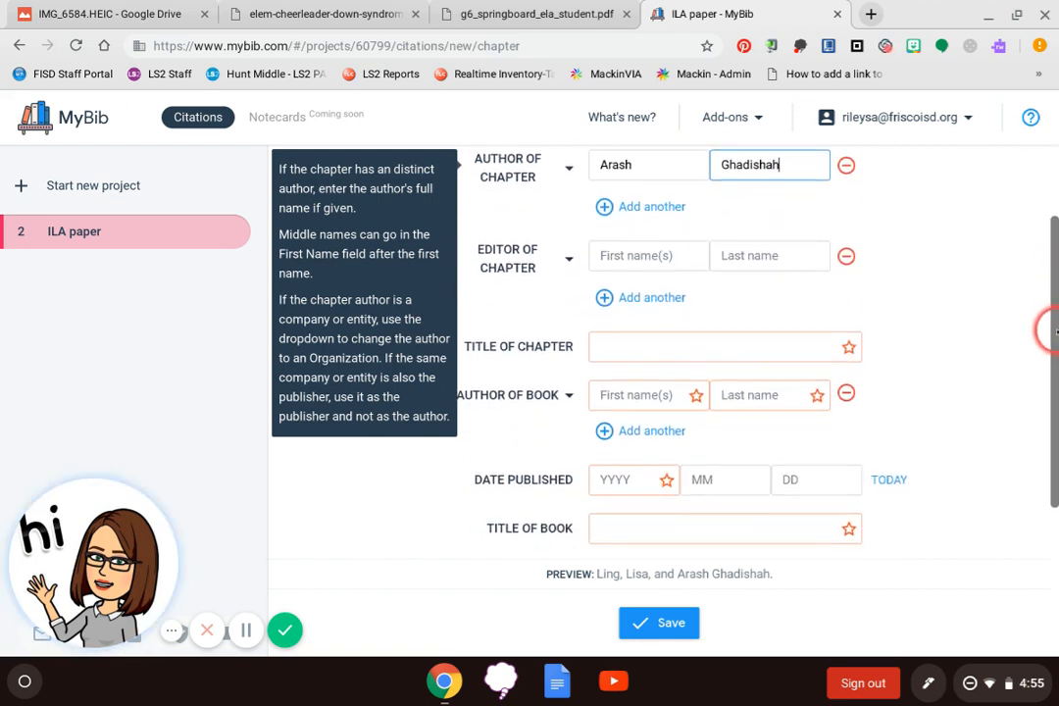
scroll(608, 172, "up", 1)
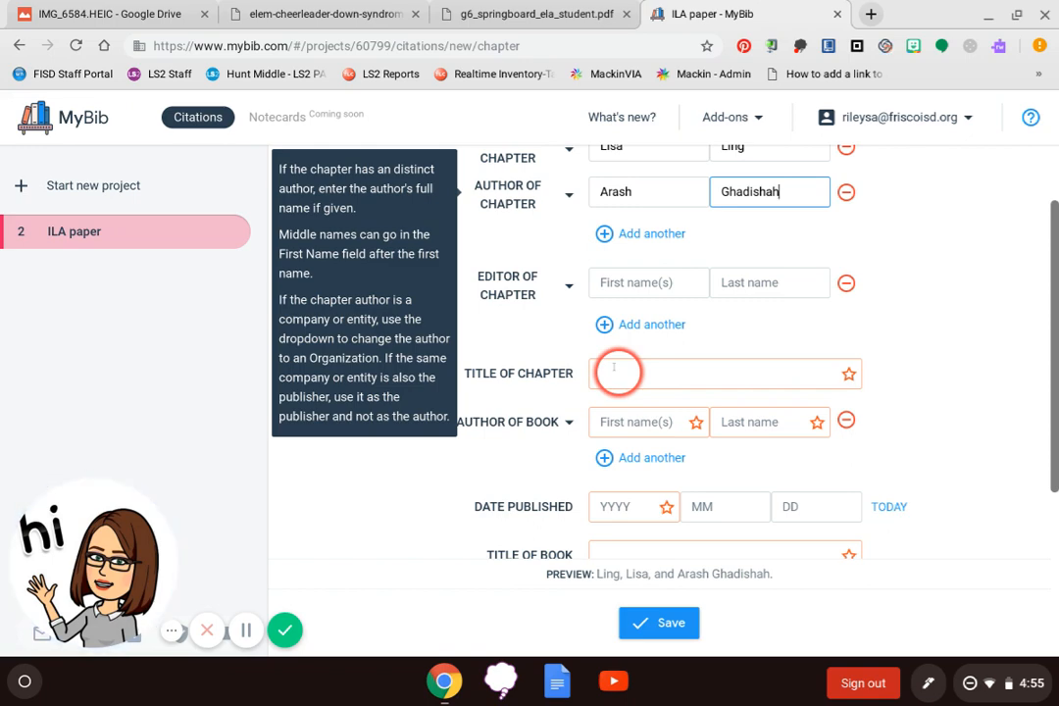
left_click(466, 15)
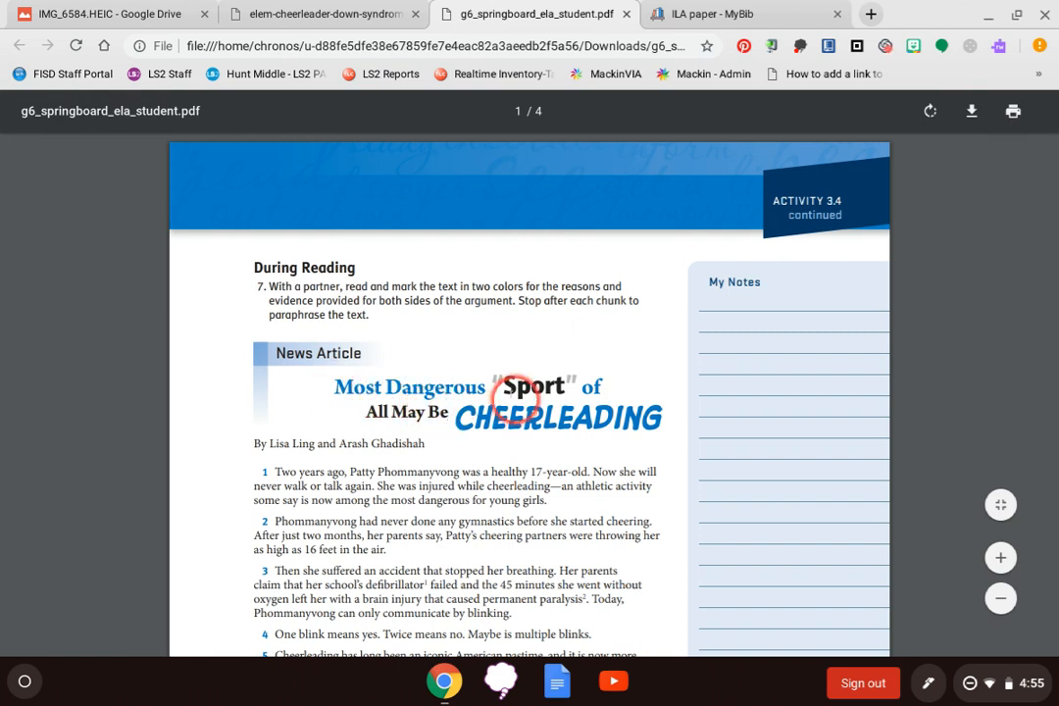
left_click(768, 13)
left_click(618, 371)
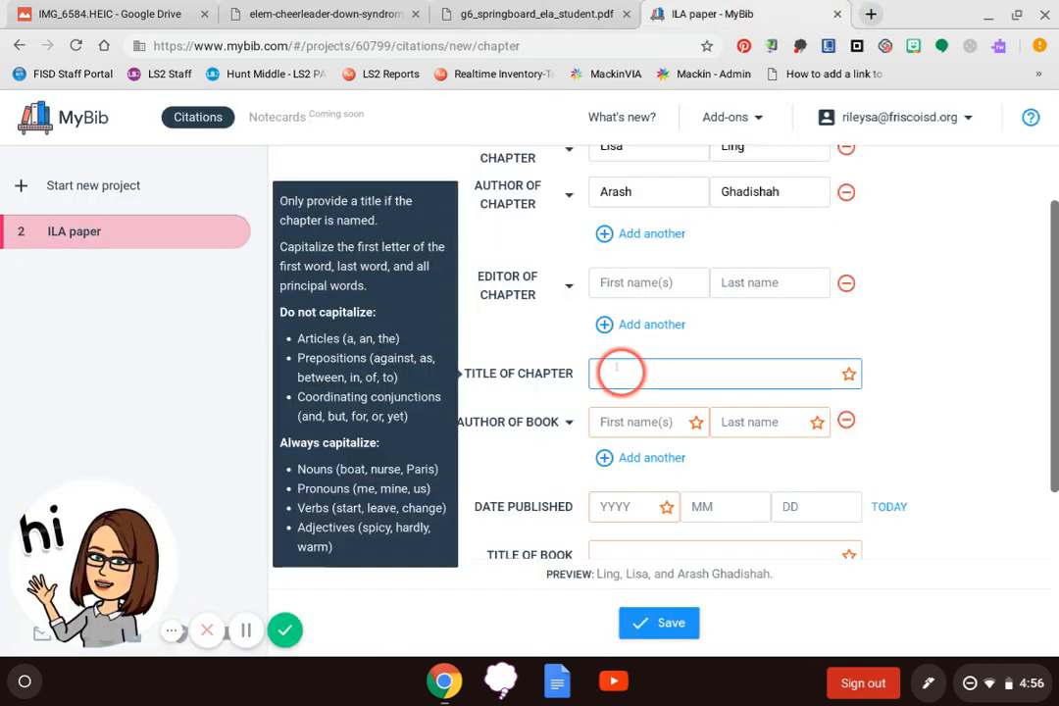
type("Mos")
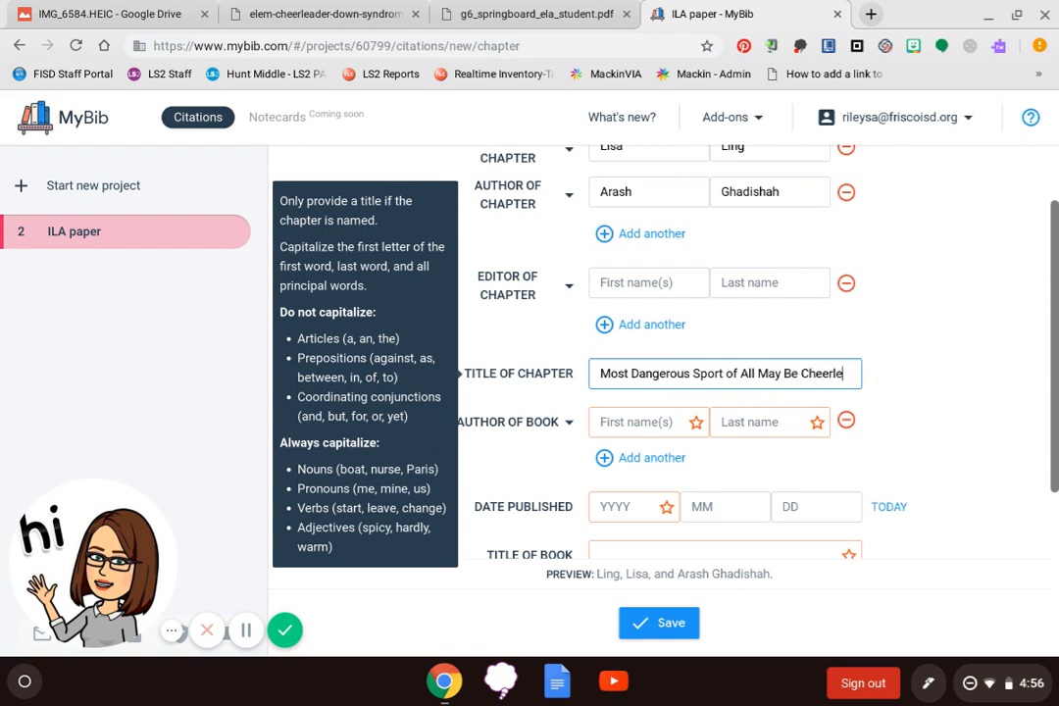
type("ading")
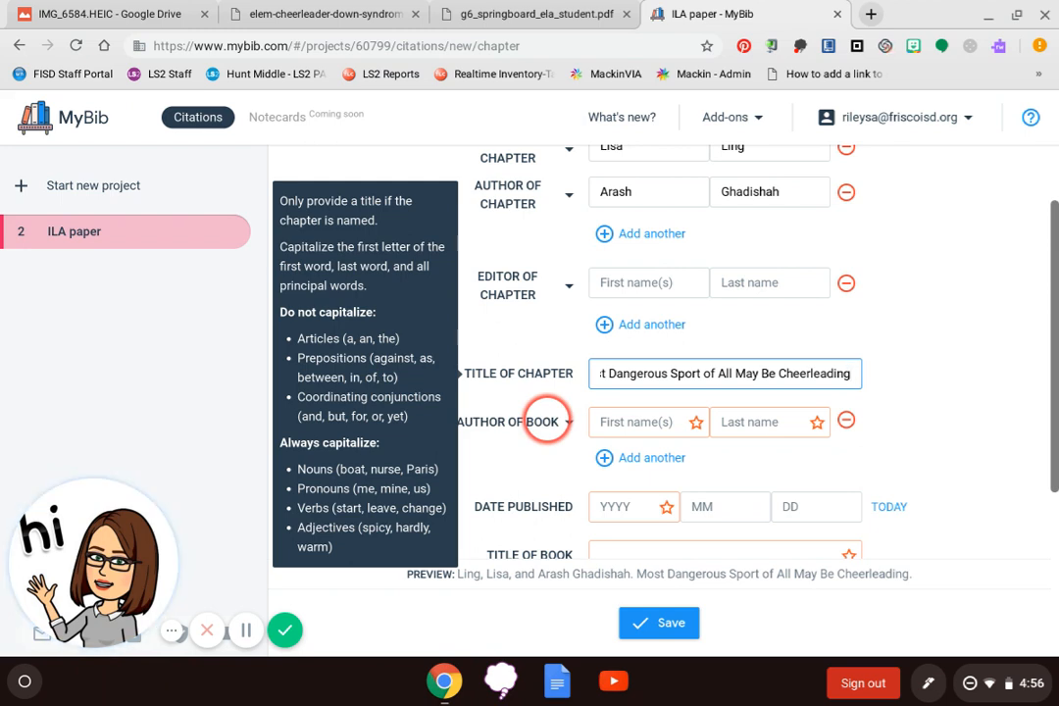
- Change the book author to an organization, find the copyright line in the SpringBoard PDF, and enter "College Board" with publication year 2014
left_click(545, 422)
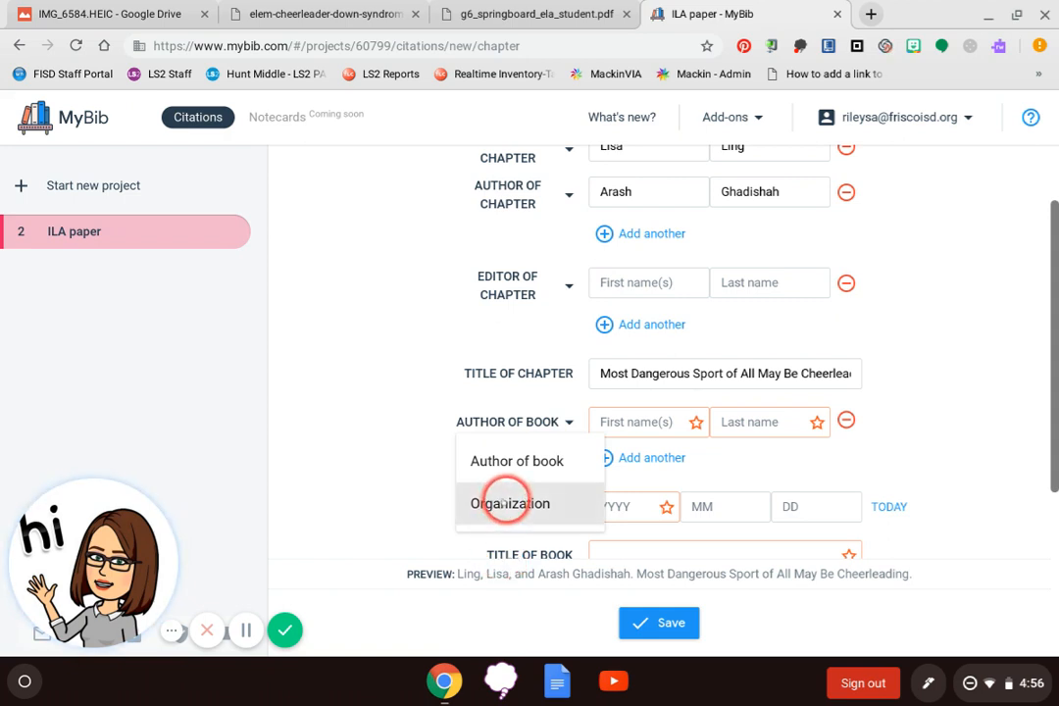
left_click(507, 502)
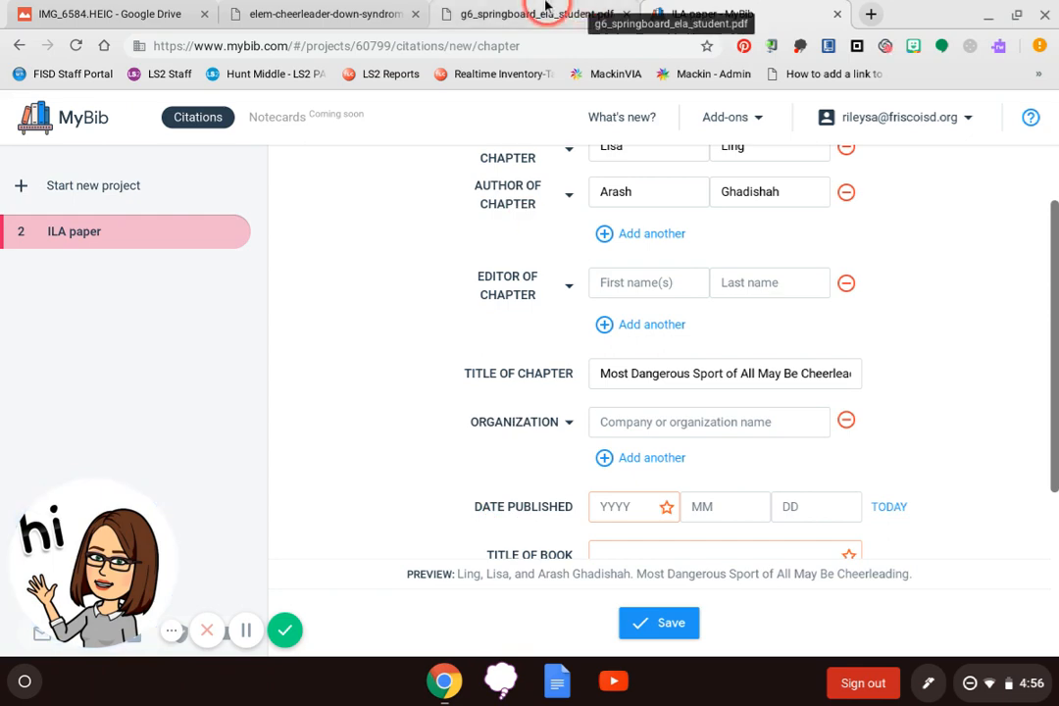
left_click(546, 7)
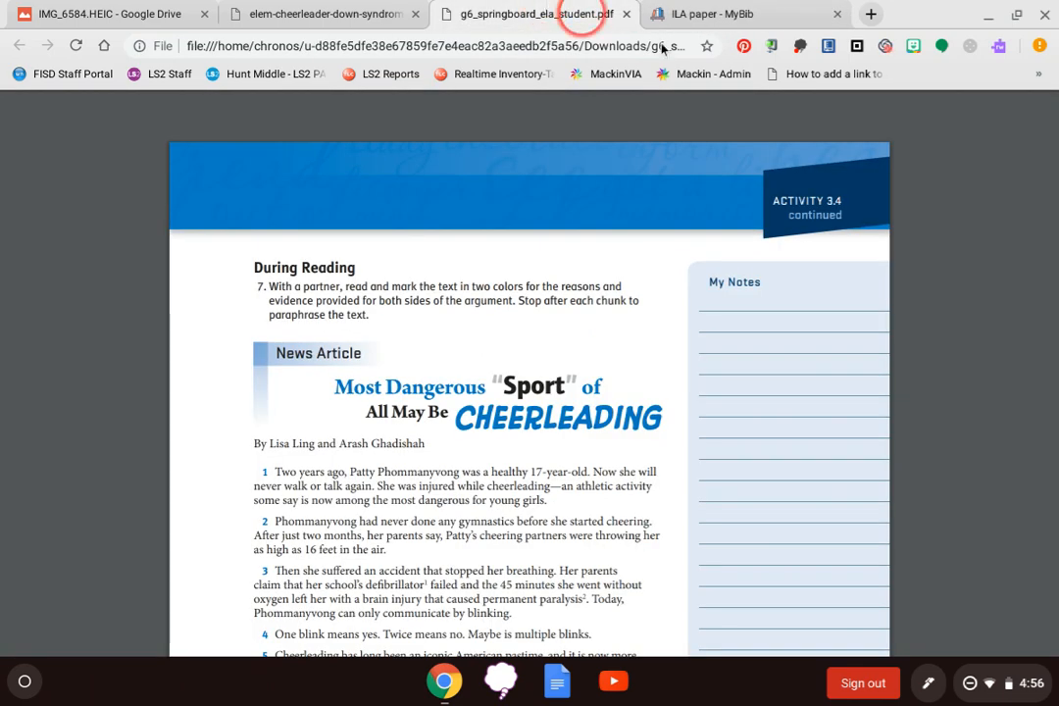
left_click_drag(1049, 186, 1045, 224)
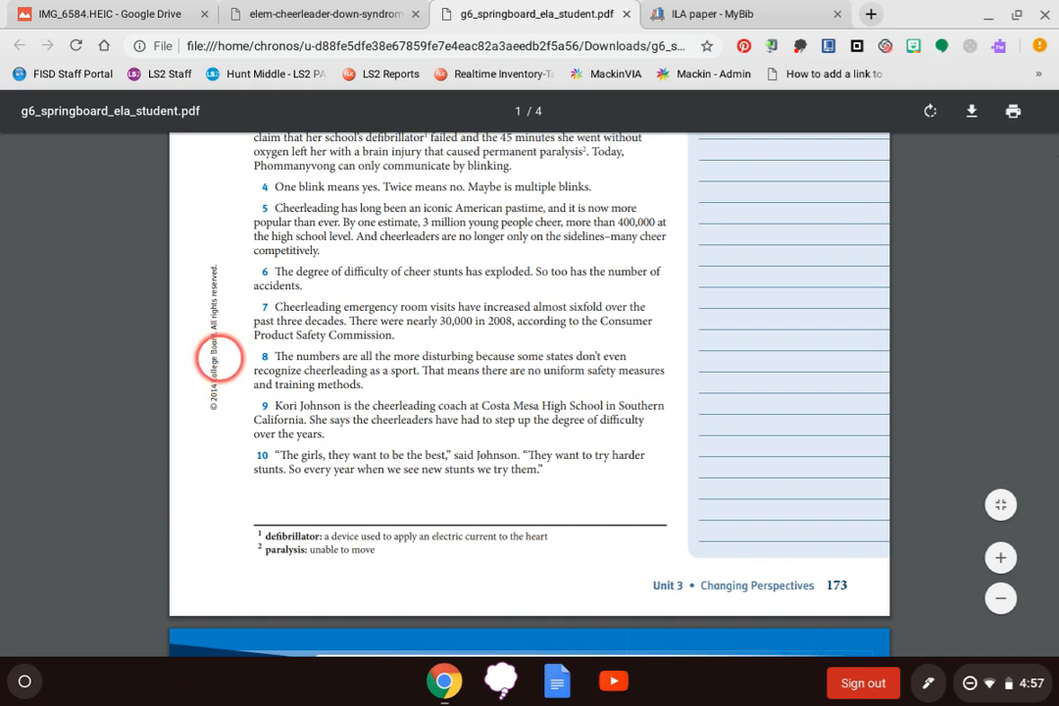
left_click(655, 12)
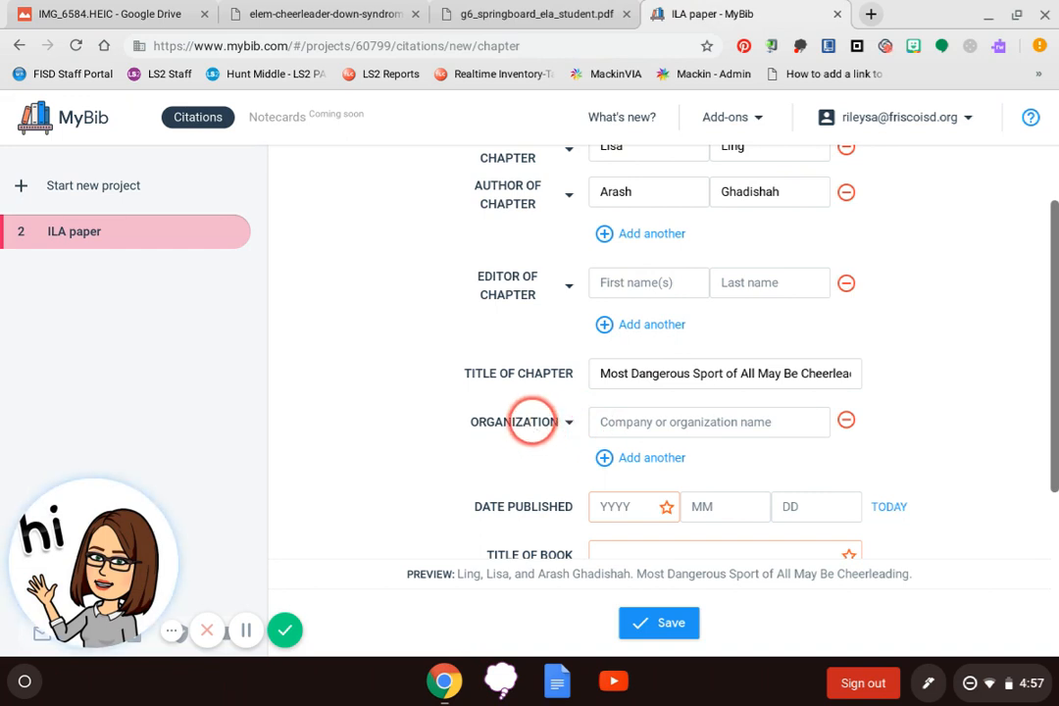
left_click(622, 420)
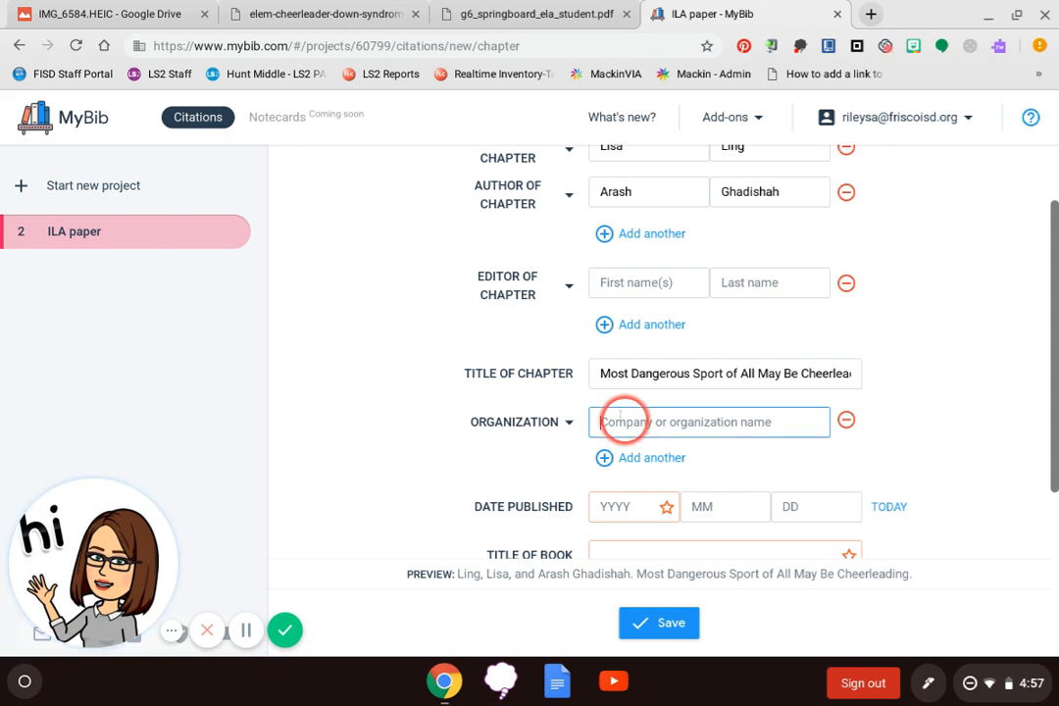
type("Coll")
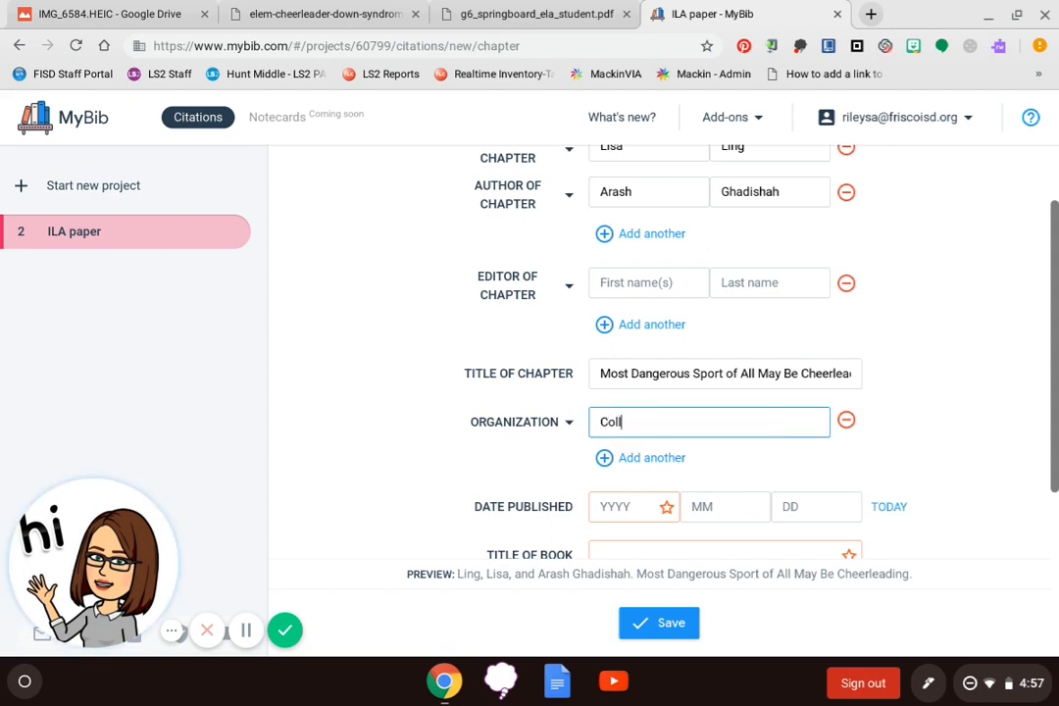
type("ege Board")
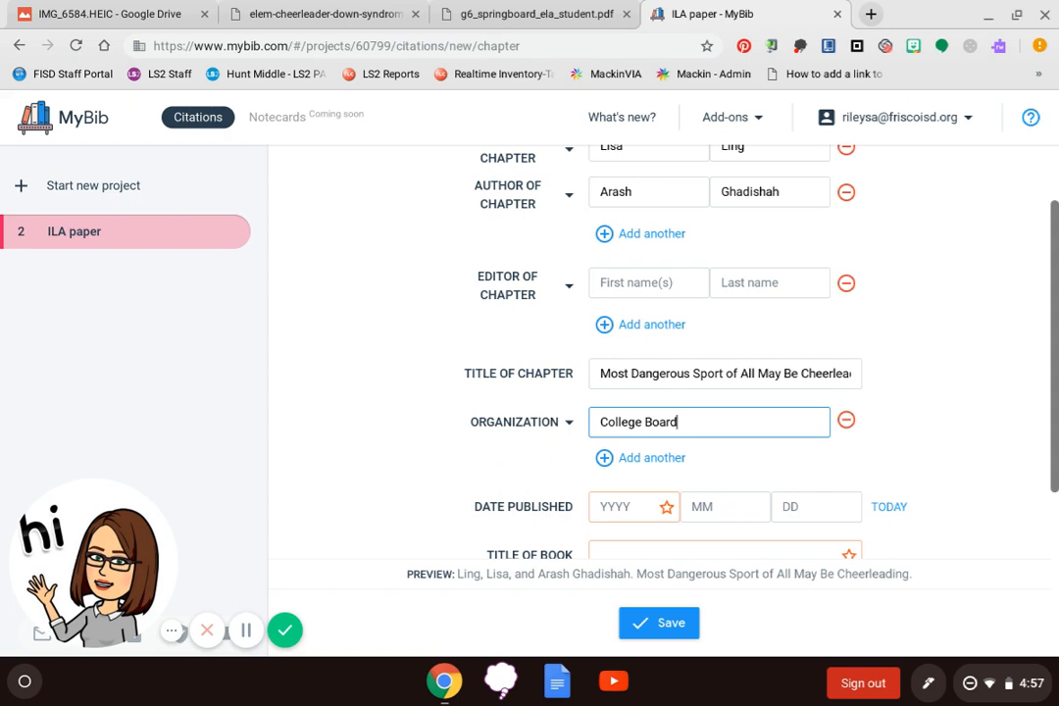
left_click(625, 505)
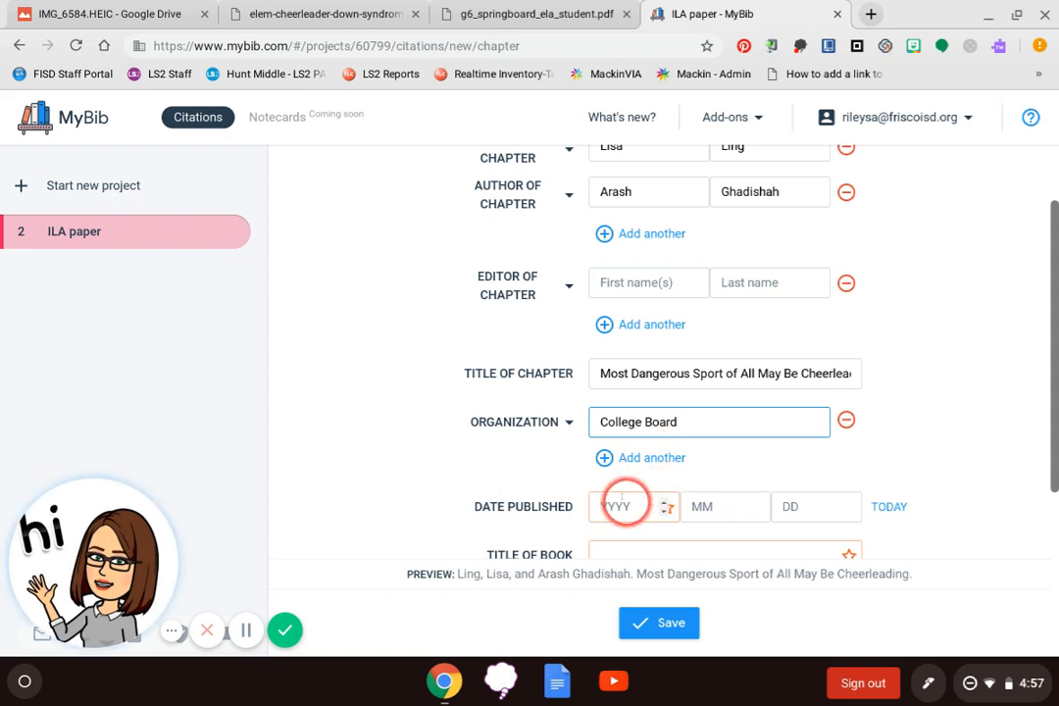
type("2014")
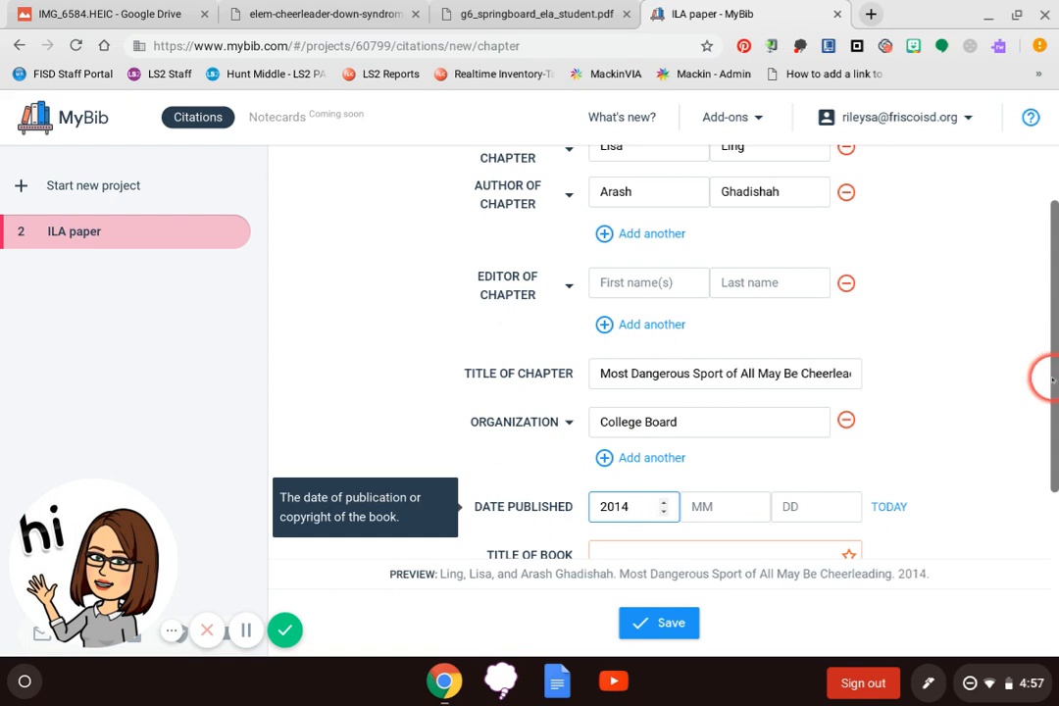
- Find the textbook's name in the page footer of g6_springboard_ela_student.pdf and enter "SpringBoard English Language Arts Grade 6" as the book title
left_click_drag(1047, 394, 1044, 490)
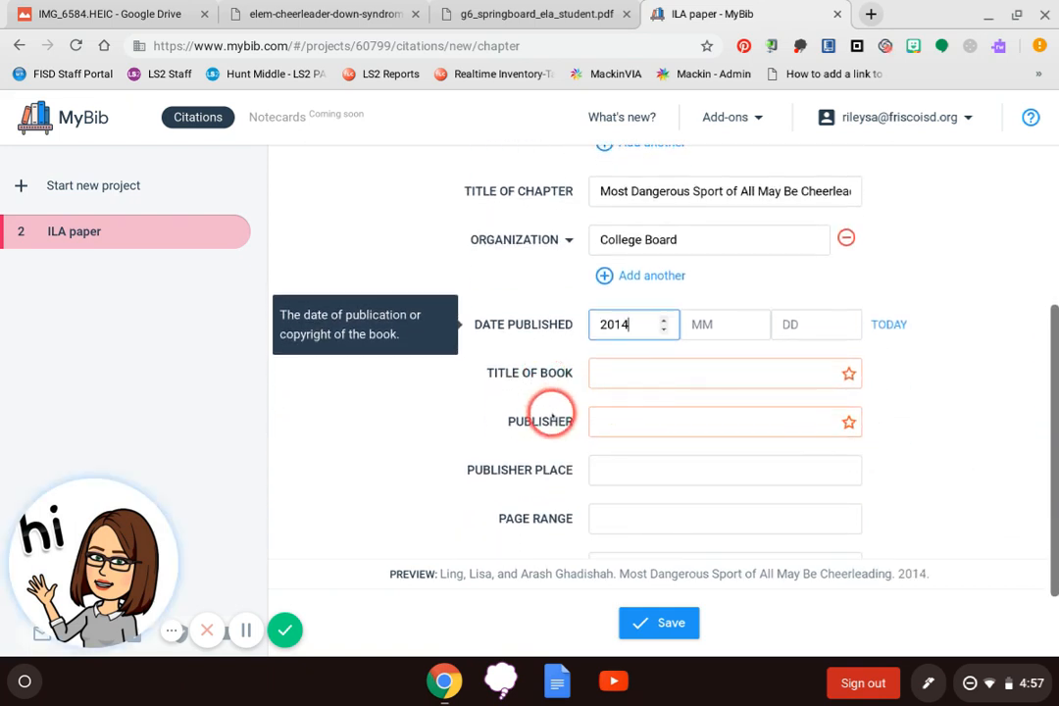
left_click(488, 10)
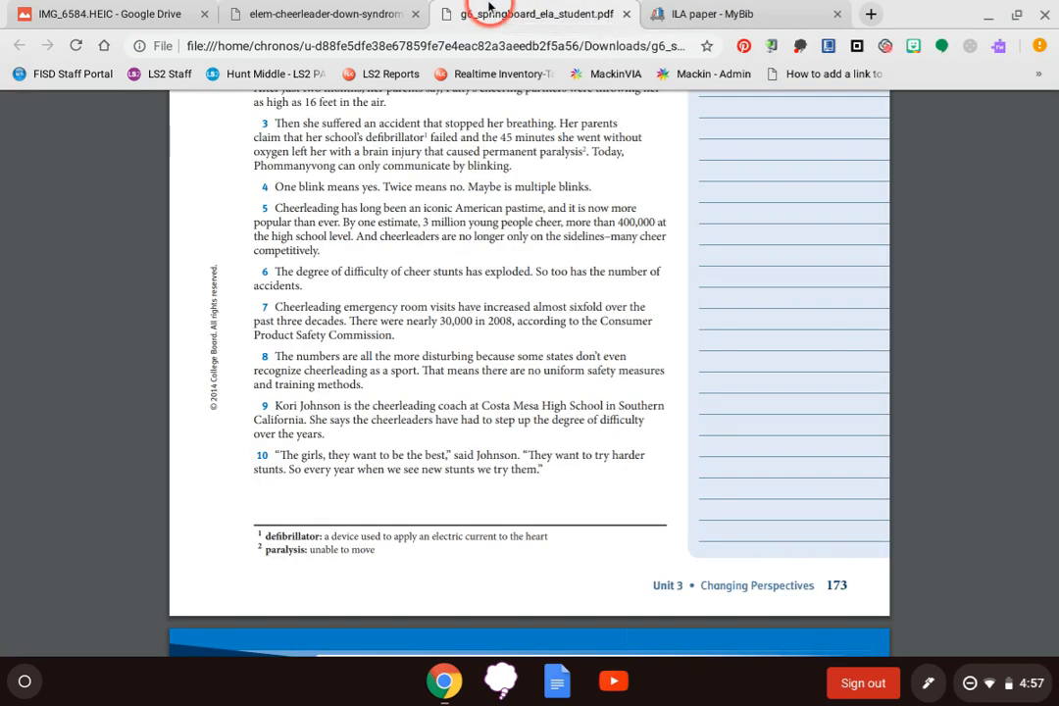
scroll(463, 245, "down", 10)
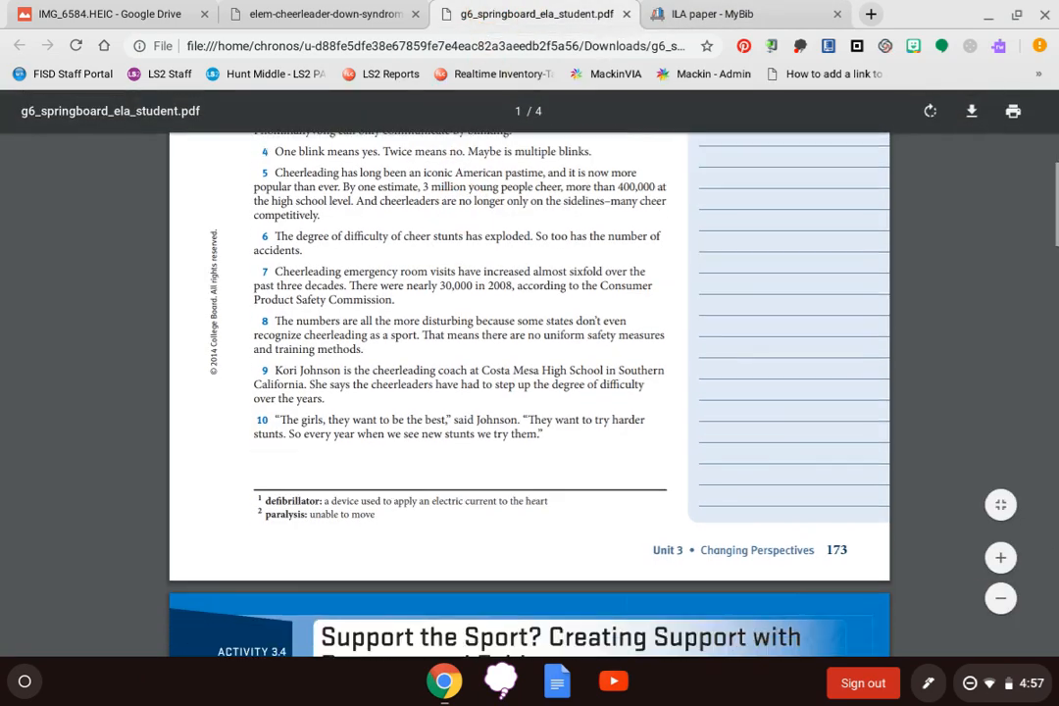
scroll(529, 392, "down", 11)
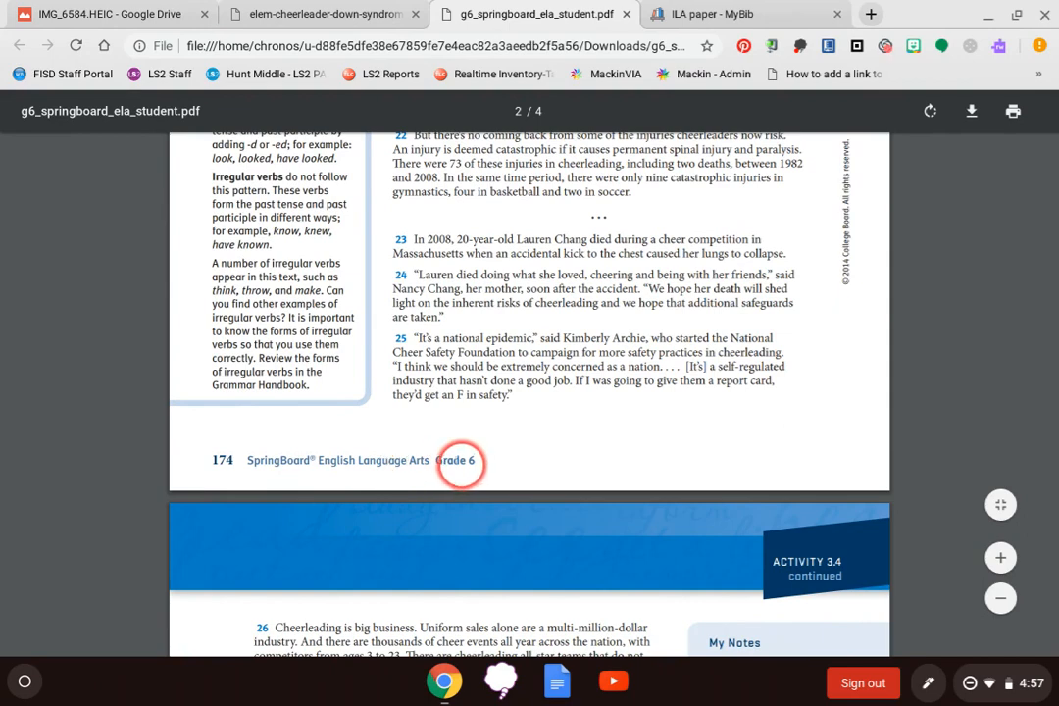
left_click(684, 12)
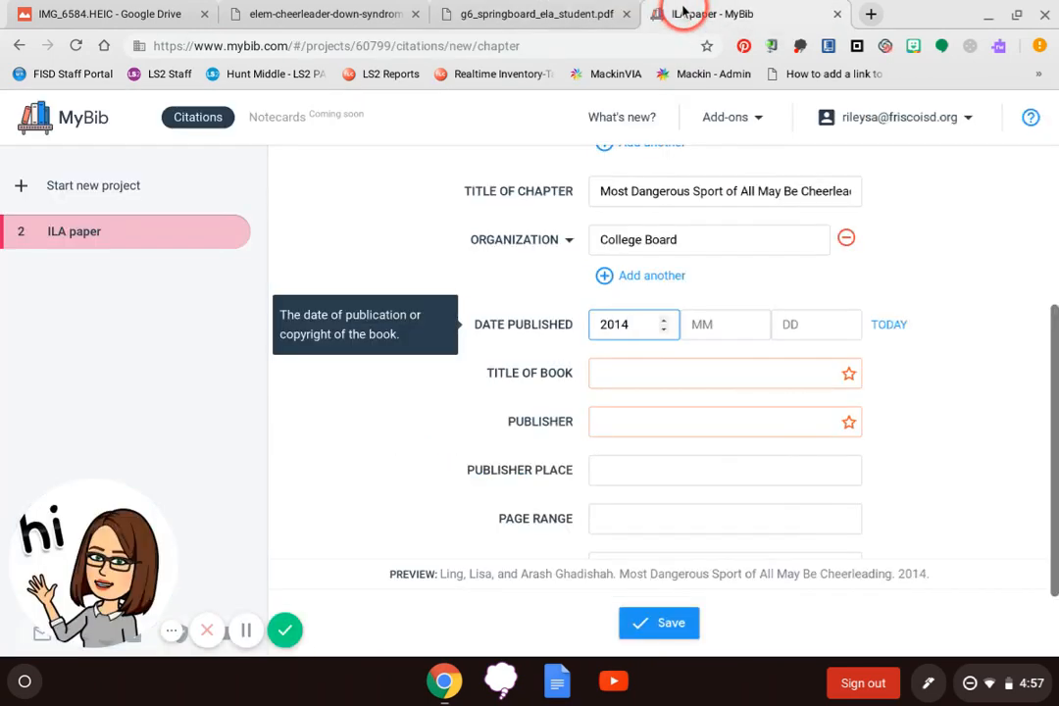
left_click(608, 371)
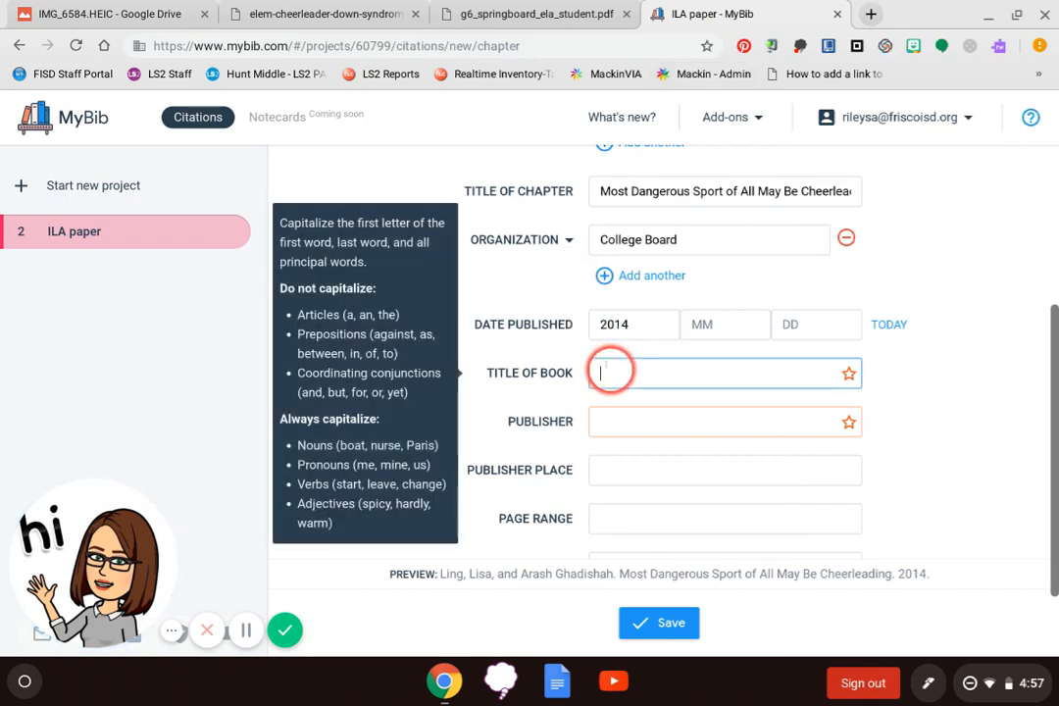
type("Spr")
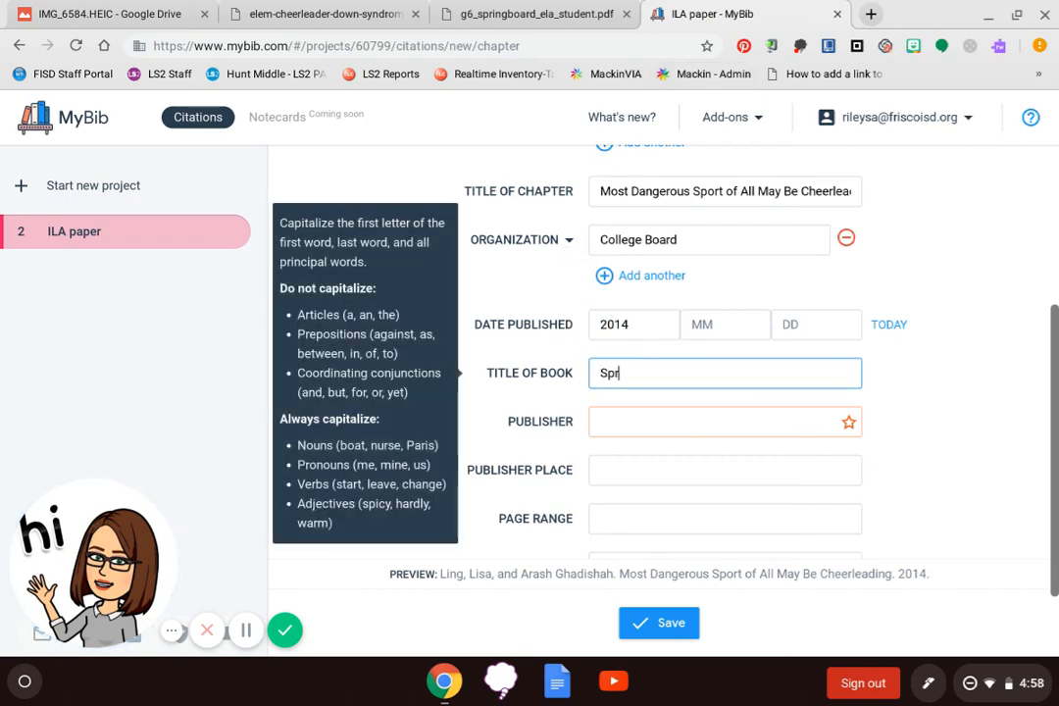
type("ing")
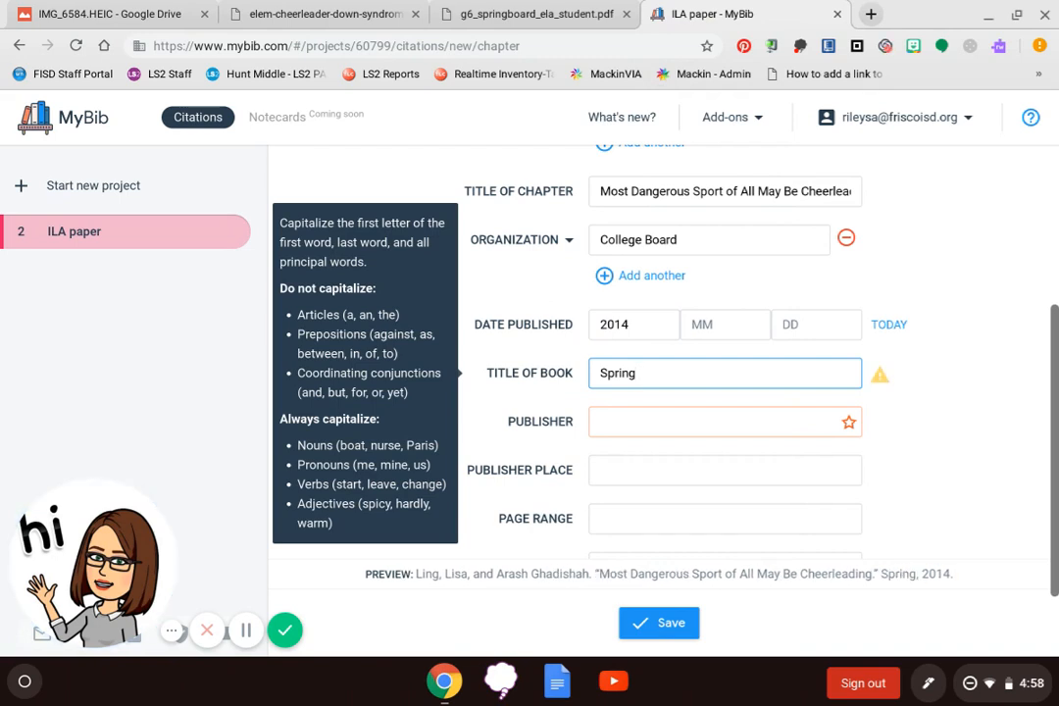
type("Board English Language Arts Grade 6")
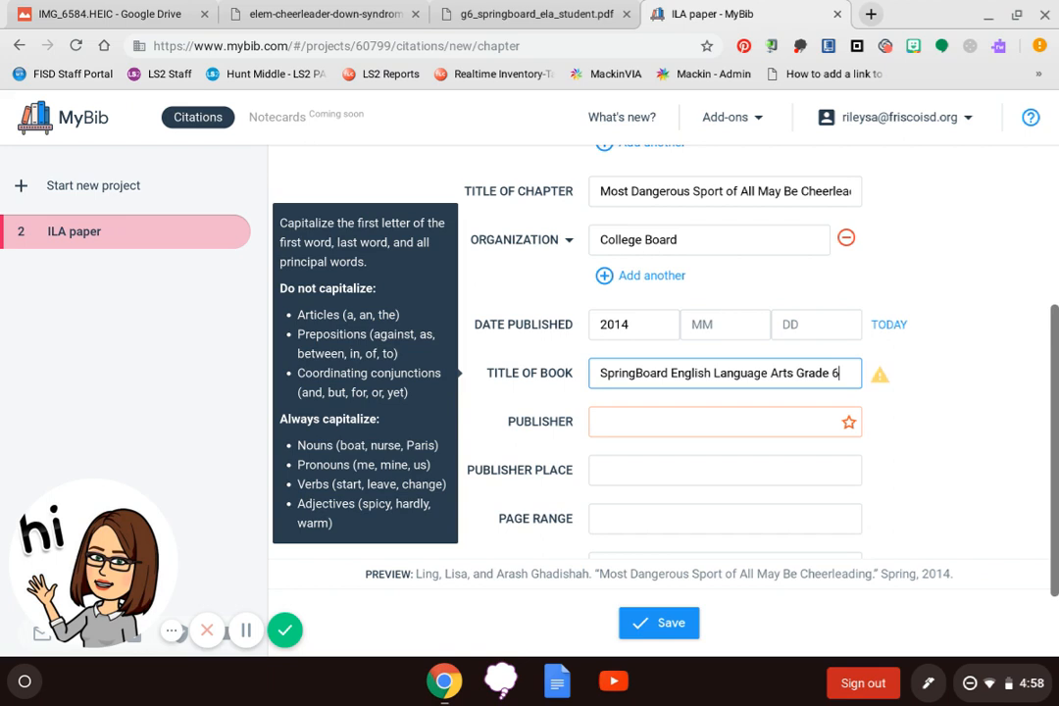
- Enter "College Board" as the publisher of the book chapter citation
left_click(598, 420)
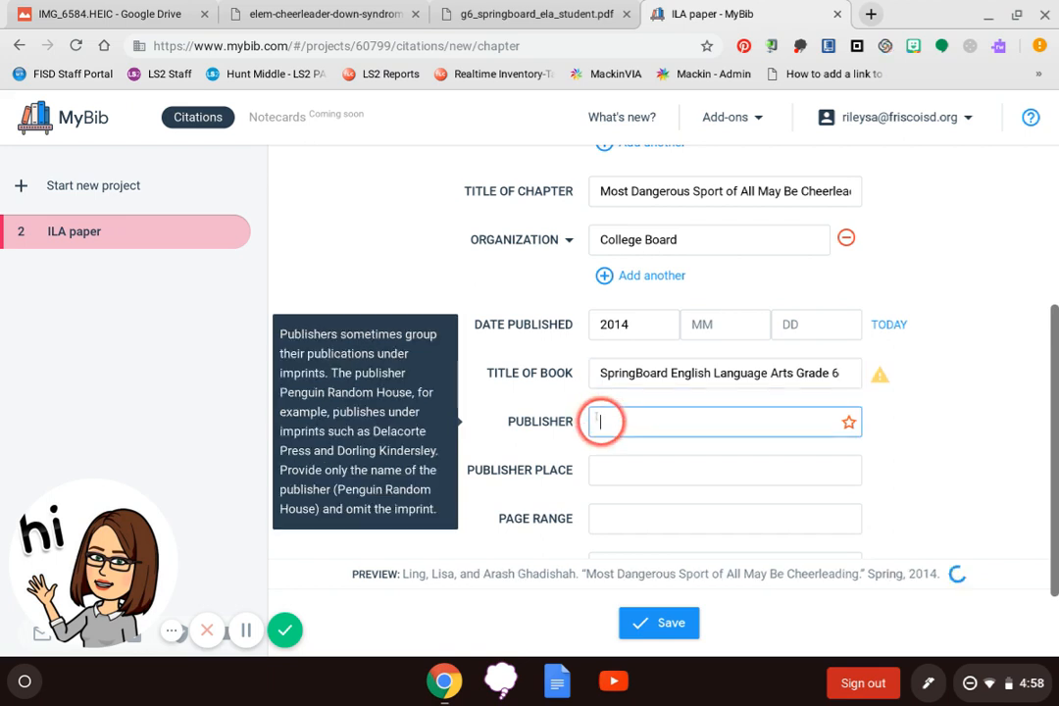
type("Colle")
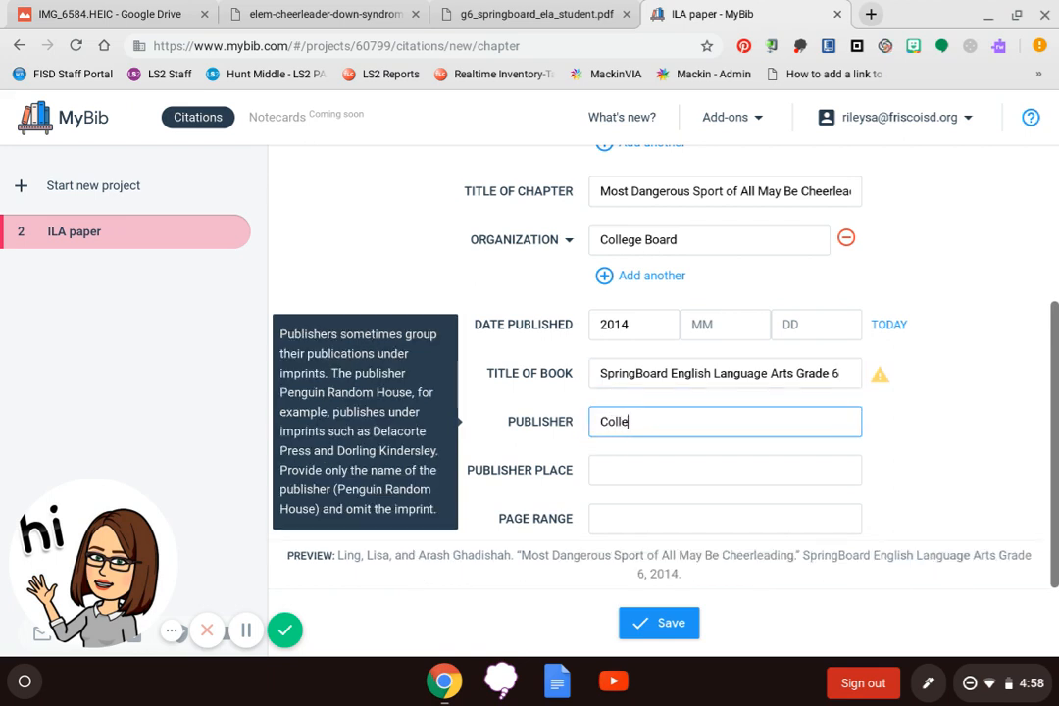
type("ge Bao")
key("BackSpace")
key("BackSpace")
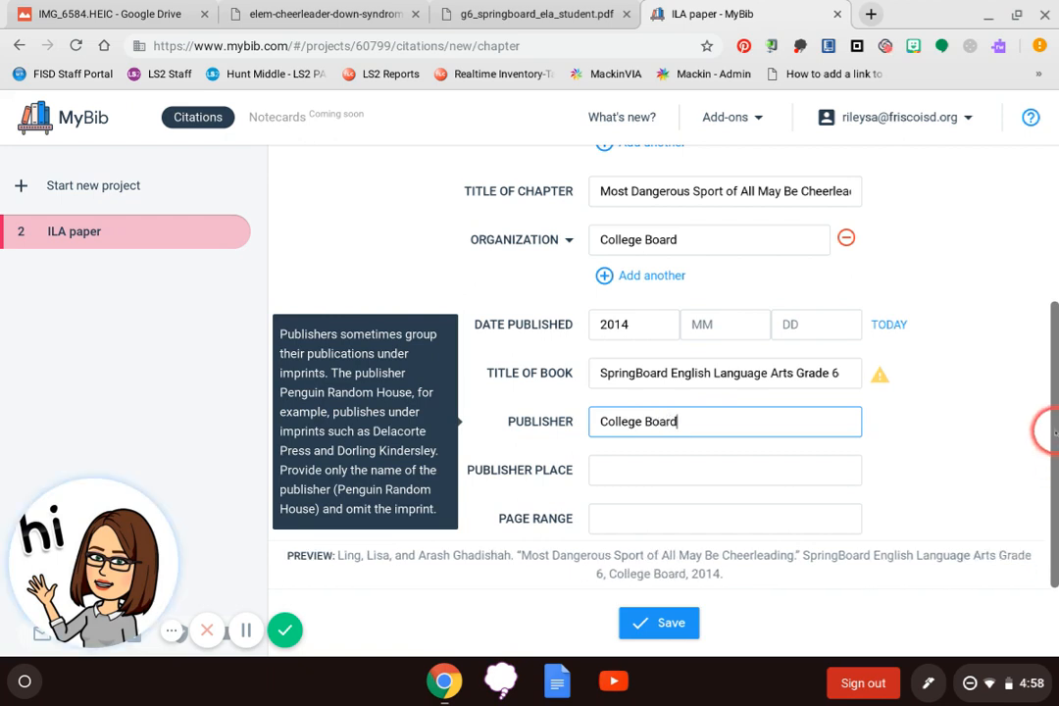
- Look up the article's first and last page numbers in the SpringBoard PDF and set the page range to 173-176
left_click_drag(1056, 441, 1057, 530)
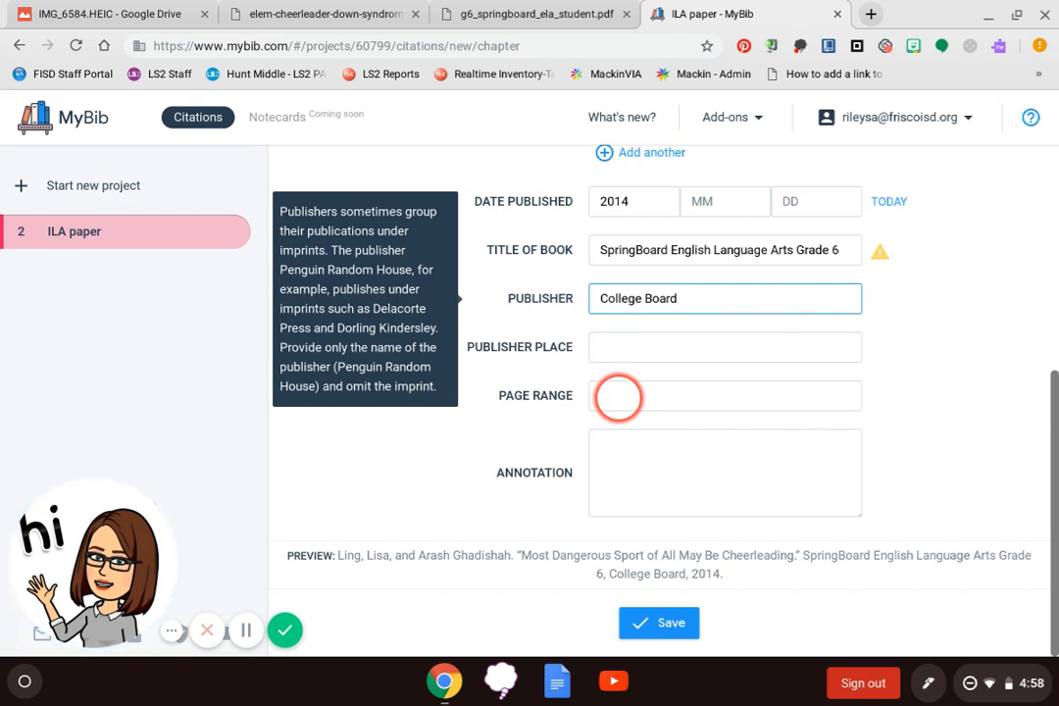
left_click(511, 14)
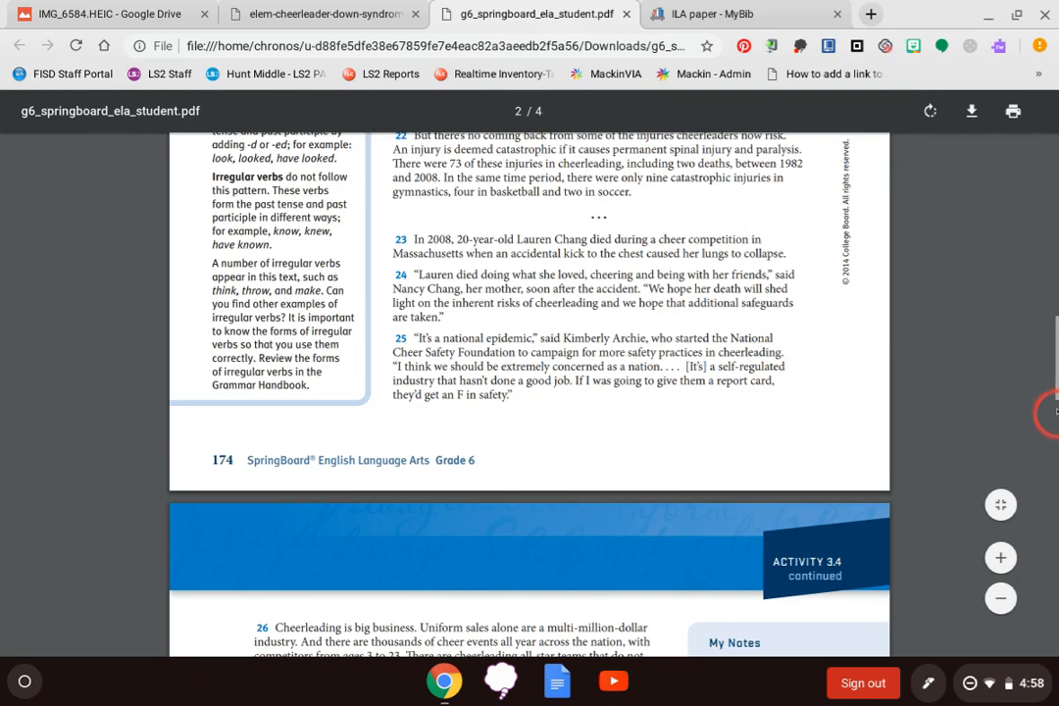
left_click_drag(1049, 390, 1051, 291)
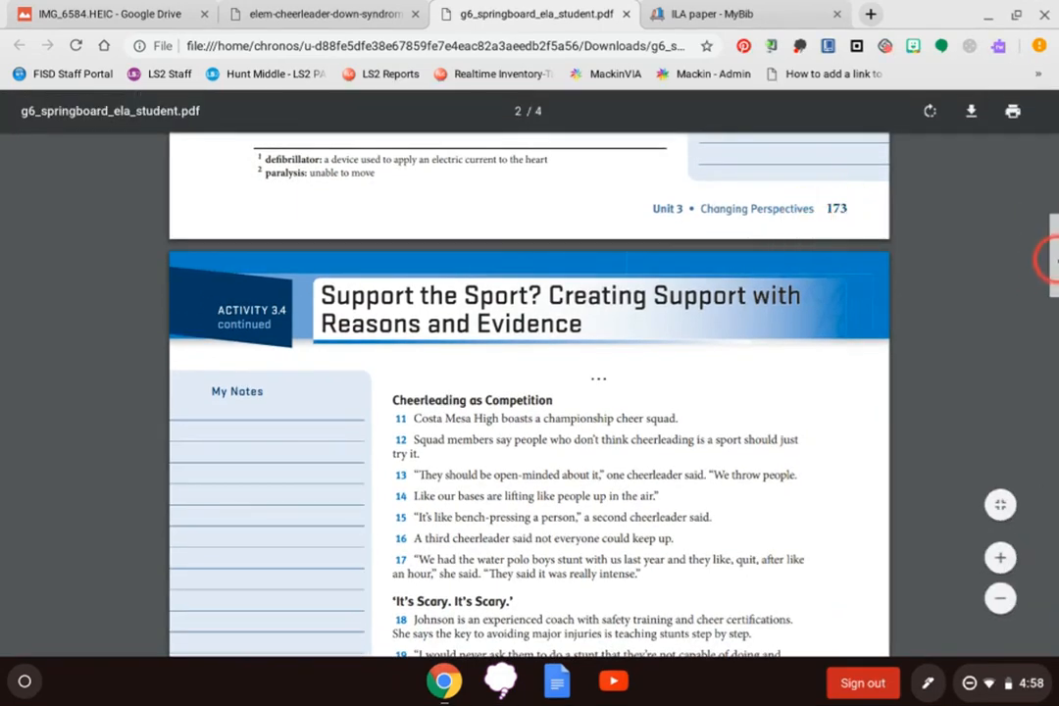
left_click_drag(1047, 263, 1045, 638)
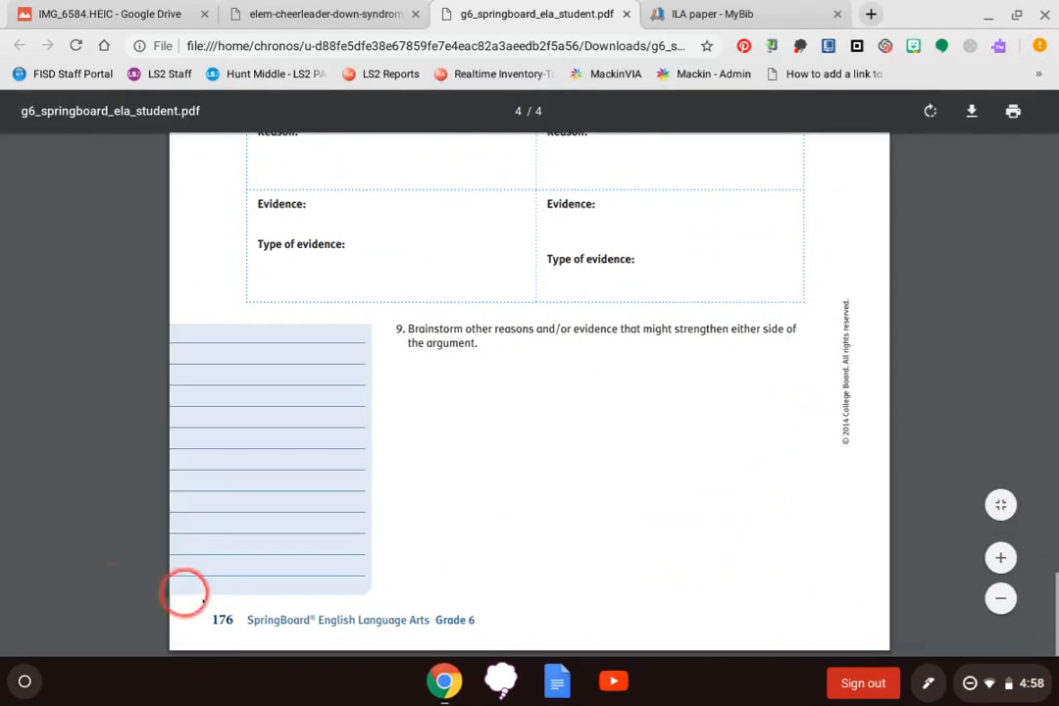
left_click(760, 12)
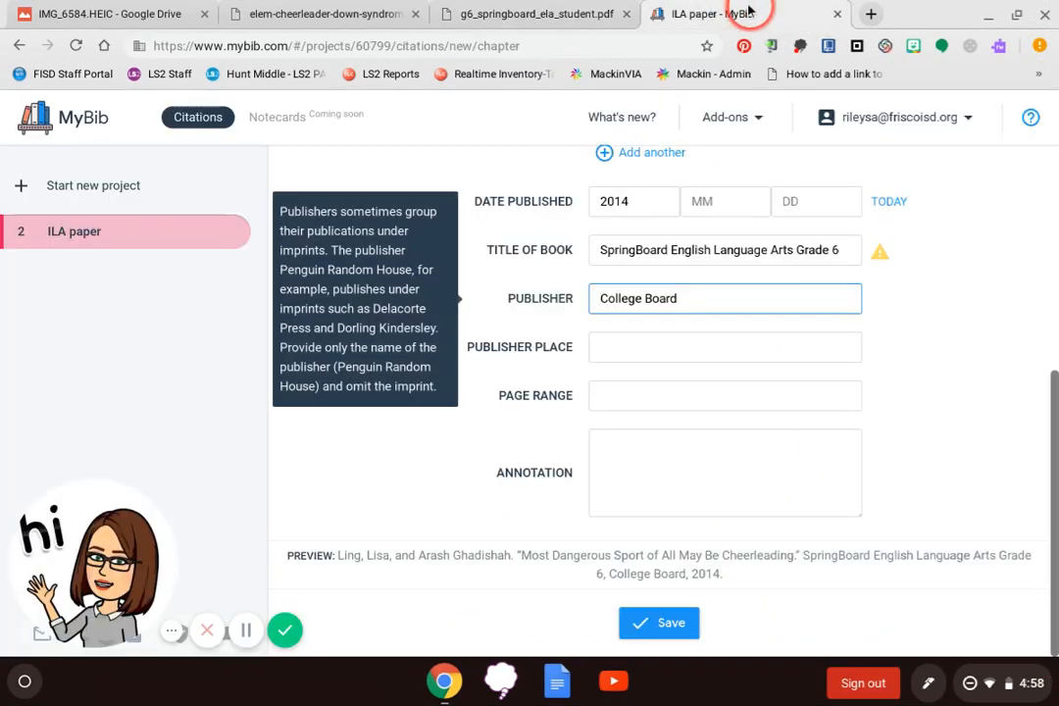
left_click(647, 391)
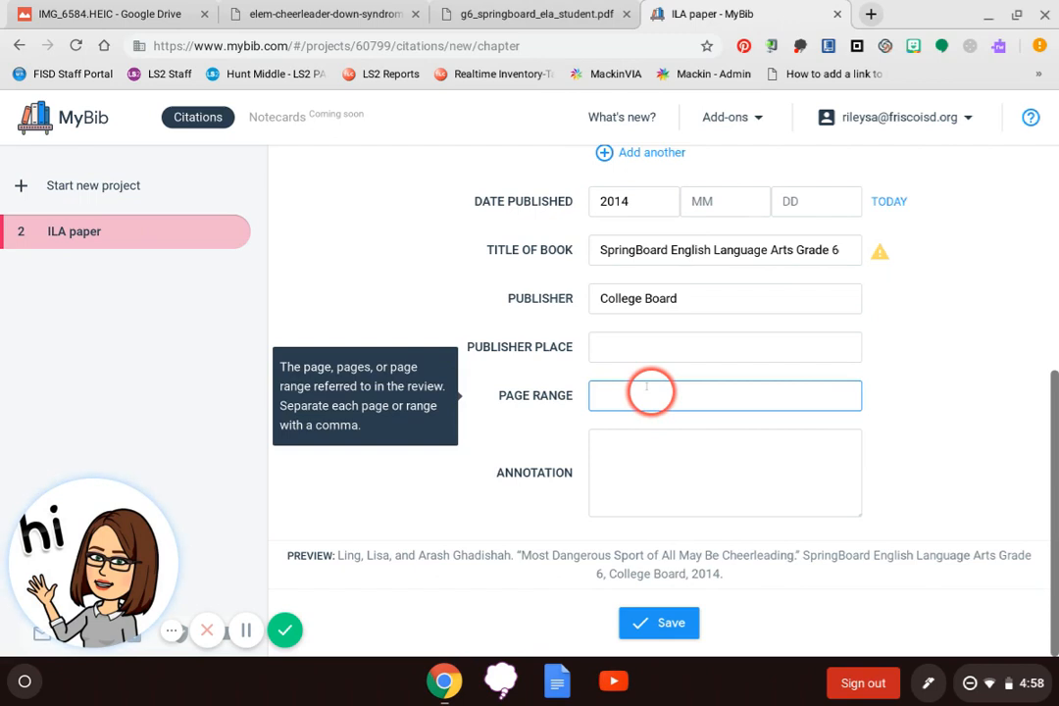
type("173-176")
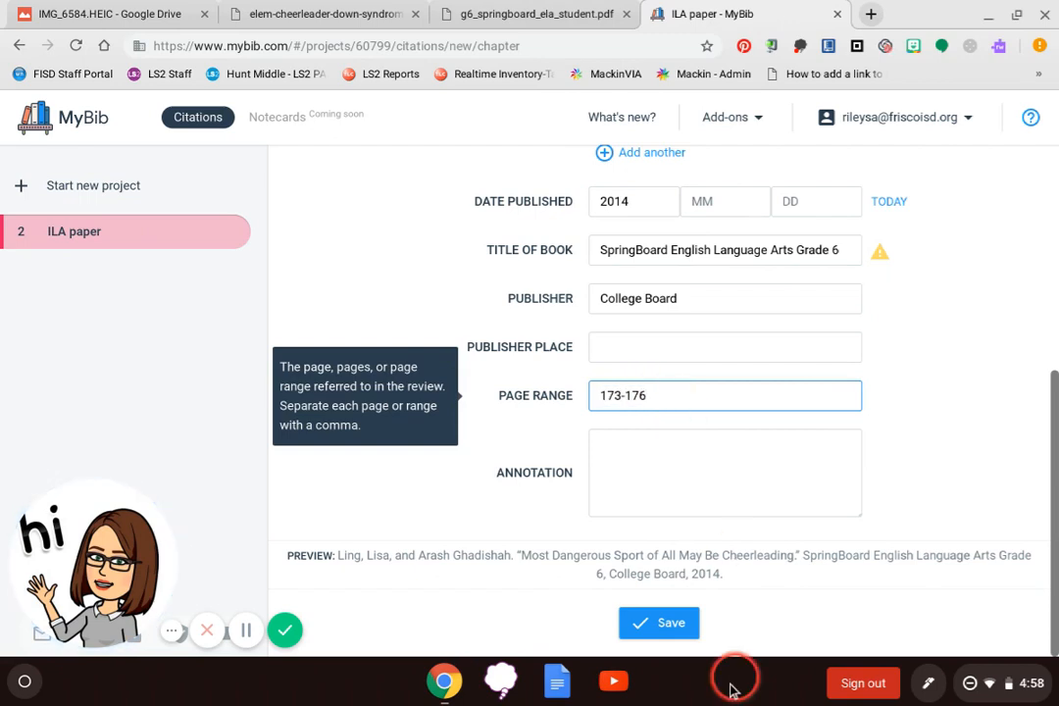
- Save the book chapter citation, reopen it from the citation list and update it with the same details
left_click(672, 622)
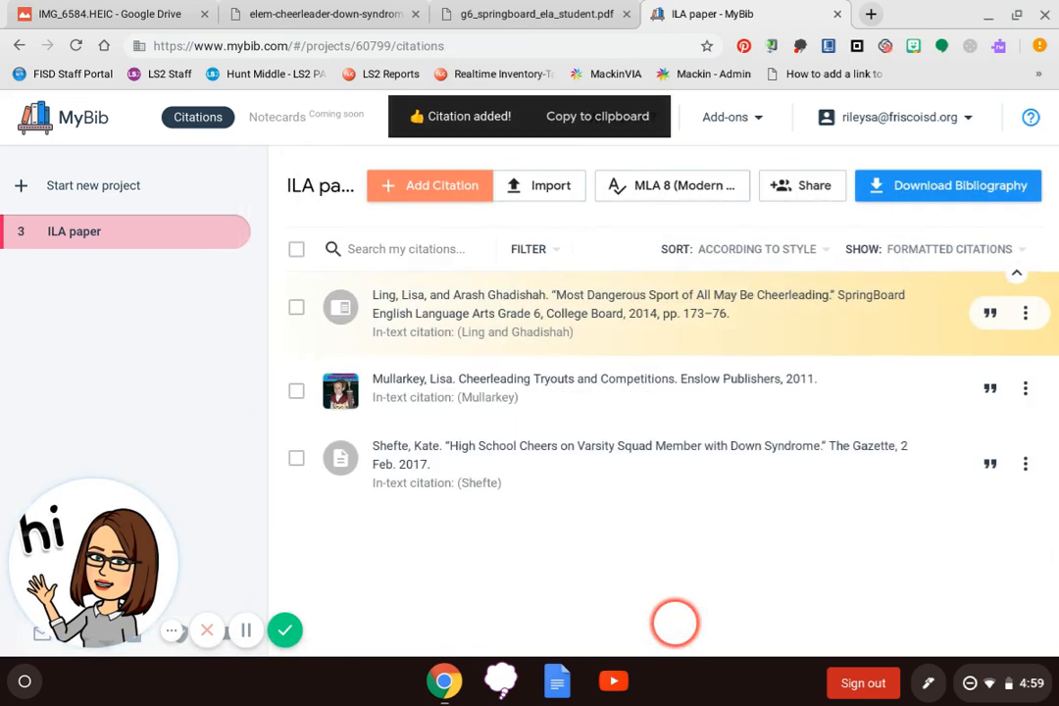
left_click(635, 312)
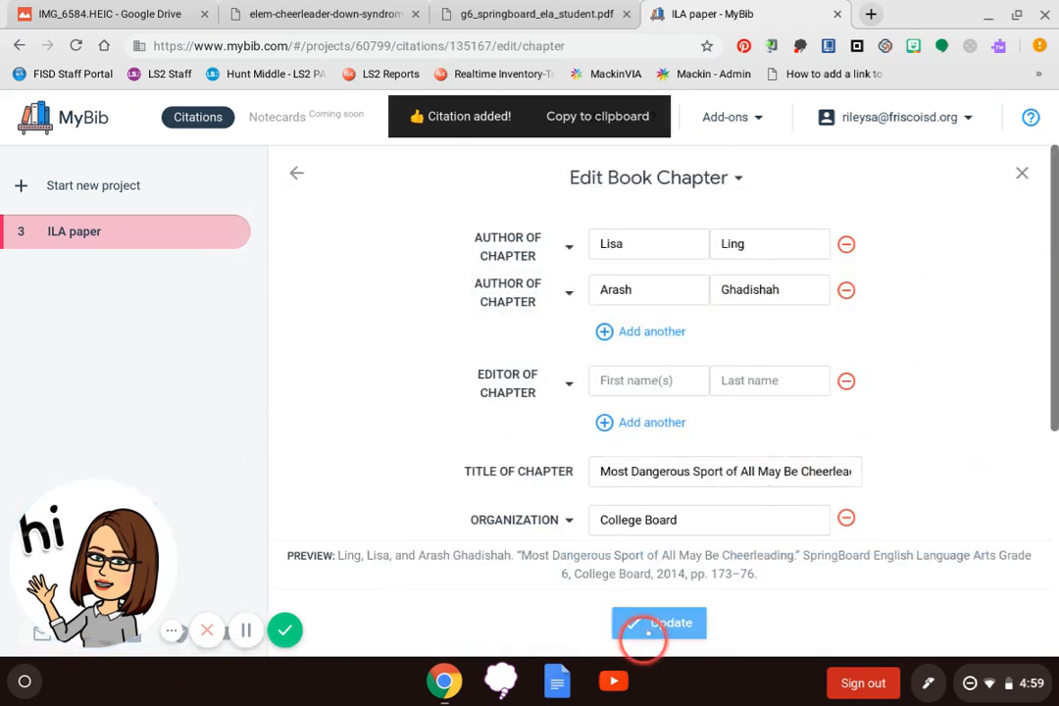
left_click(655, 625)
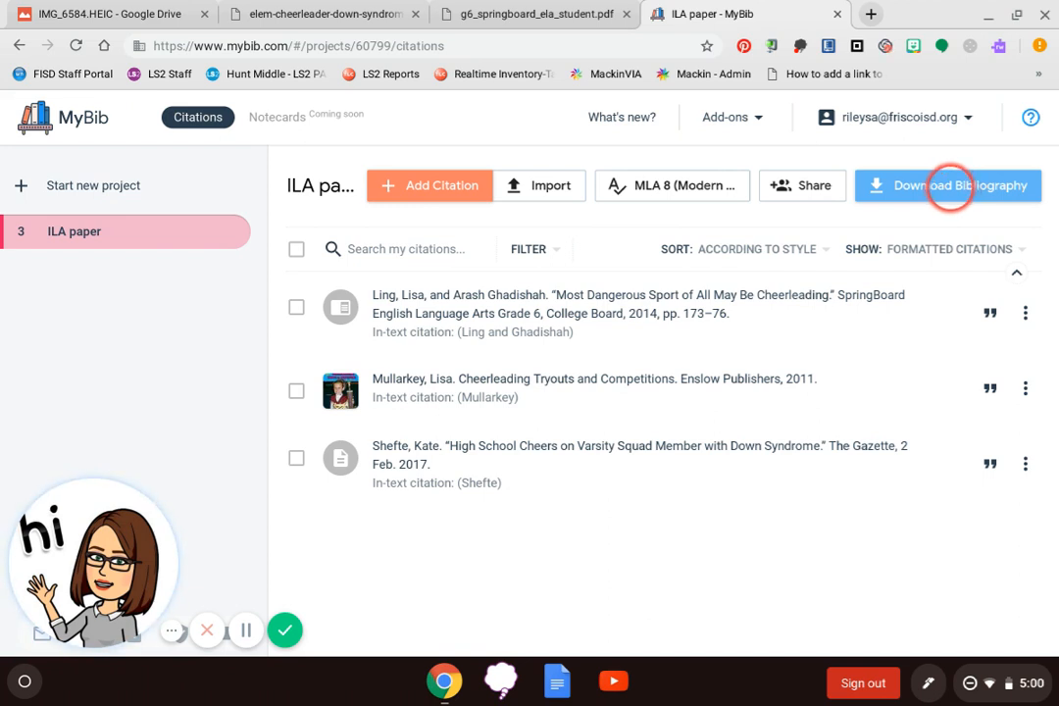
- Export the bibliography to Google Drive and open the "MyBib: ILA paper" document from My Drive
left_click(950, 188)
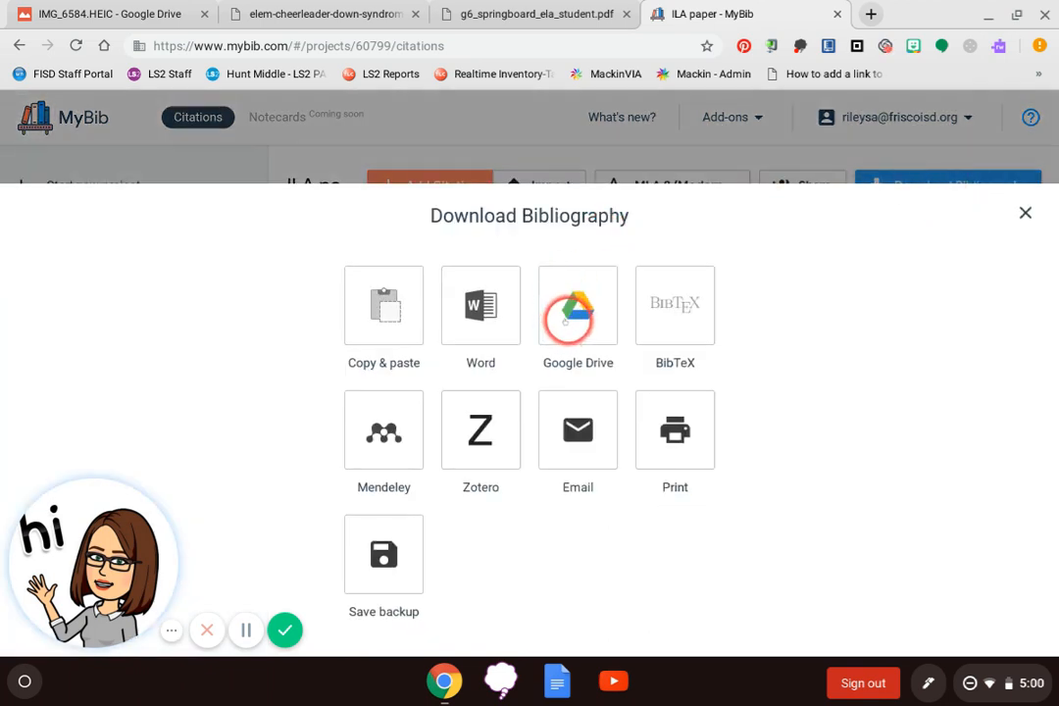
left_click(566, 321)
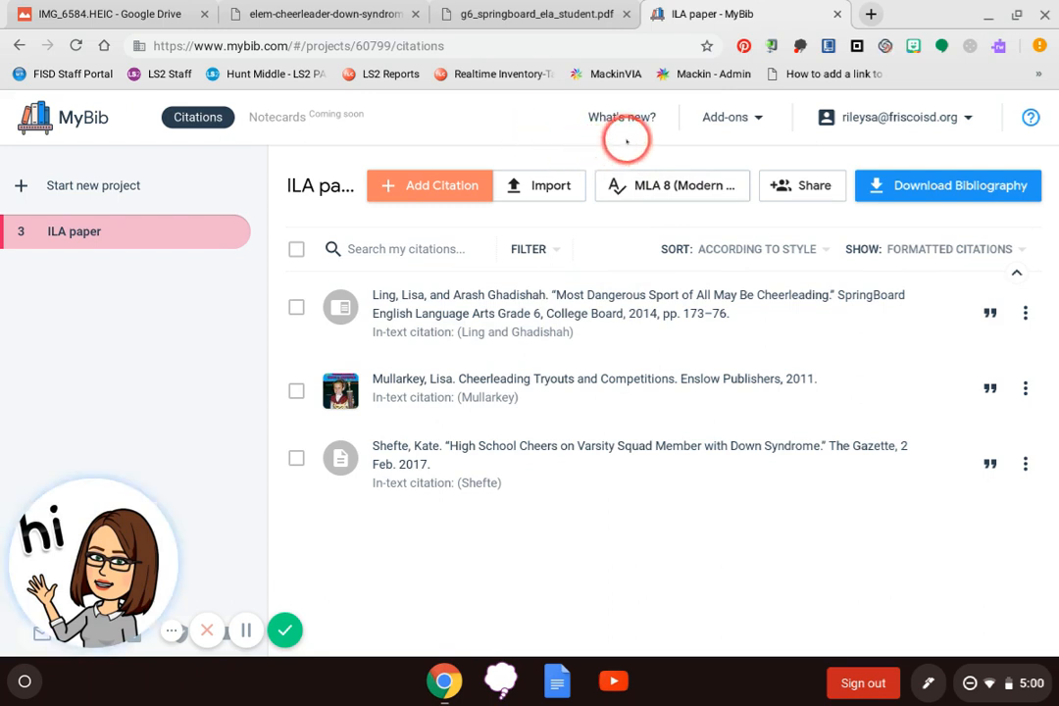
left_click(869, 14)
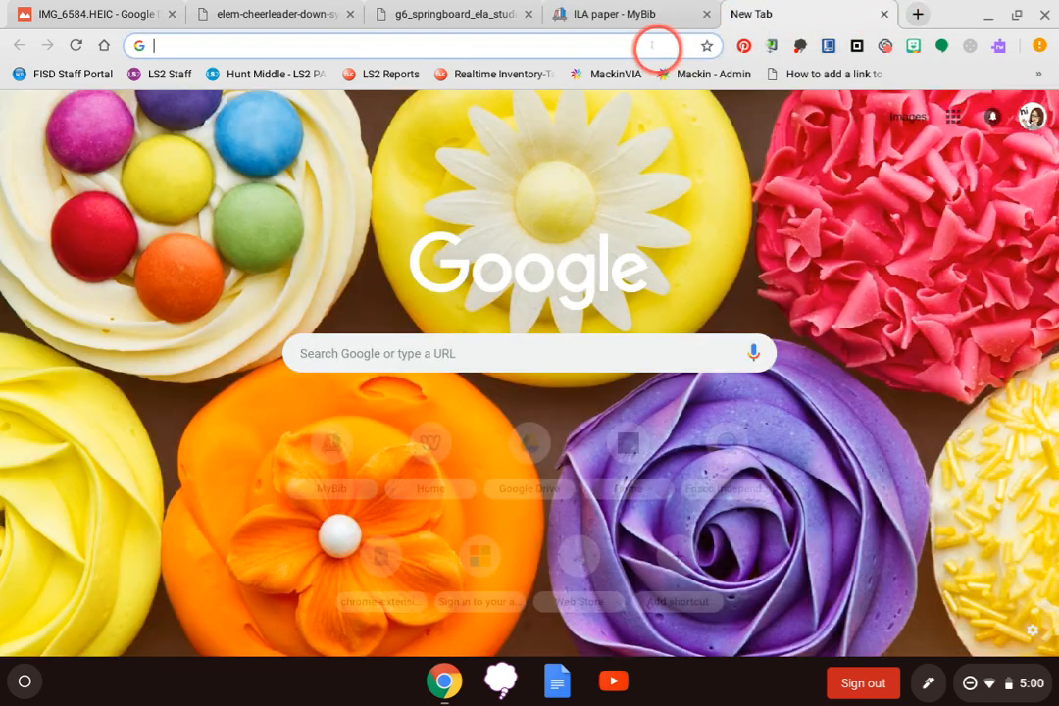
type("drive")
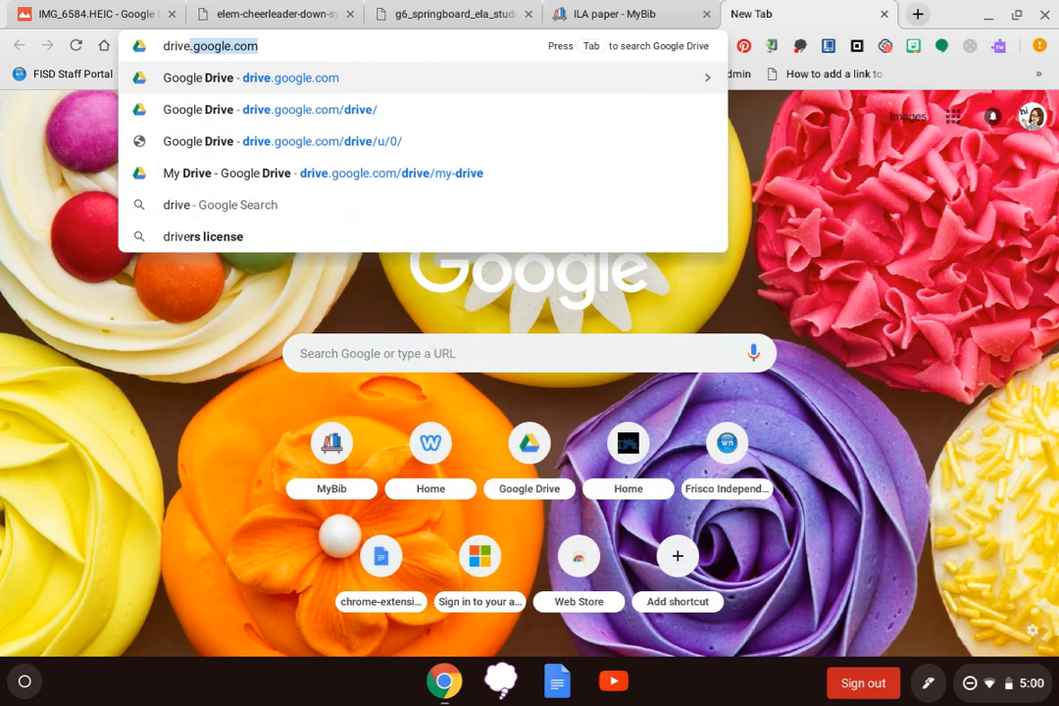
key("Return")
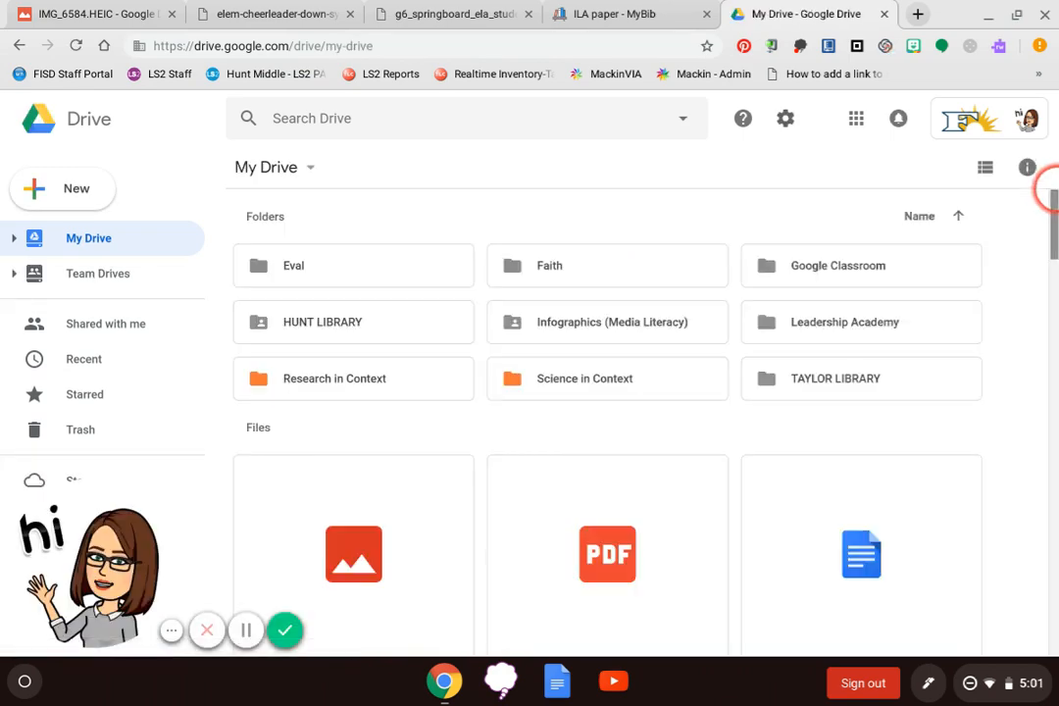
left_click_drag(1049, 191, 1054, 588)
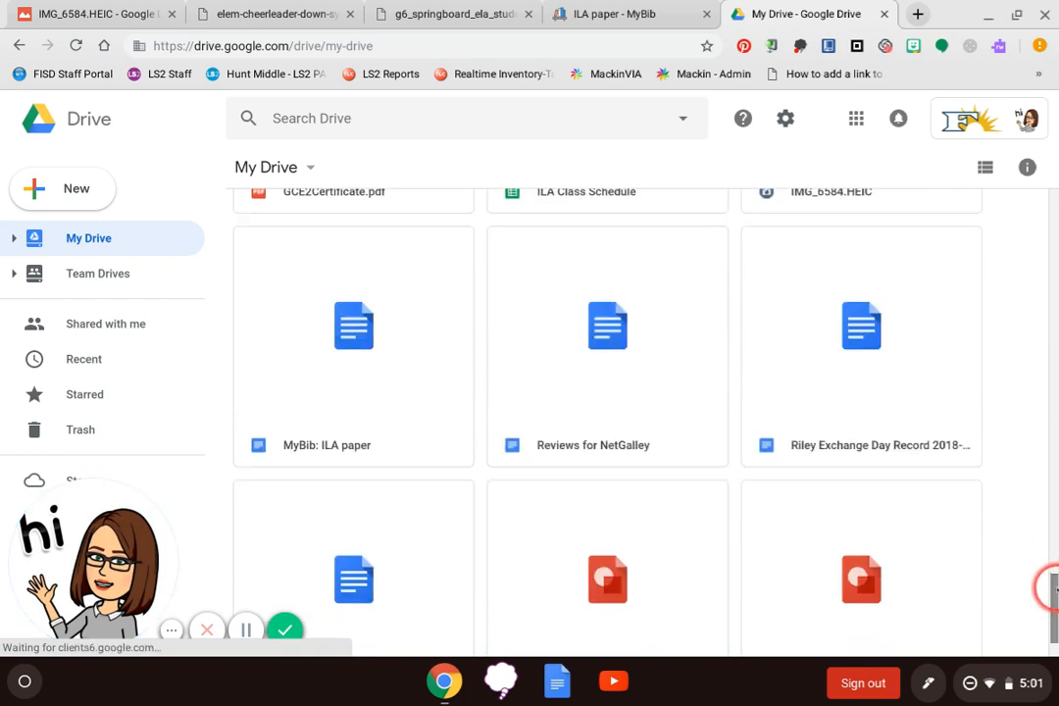
double_click(340, 420)
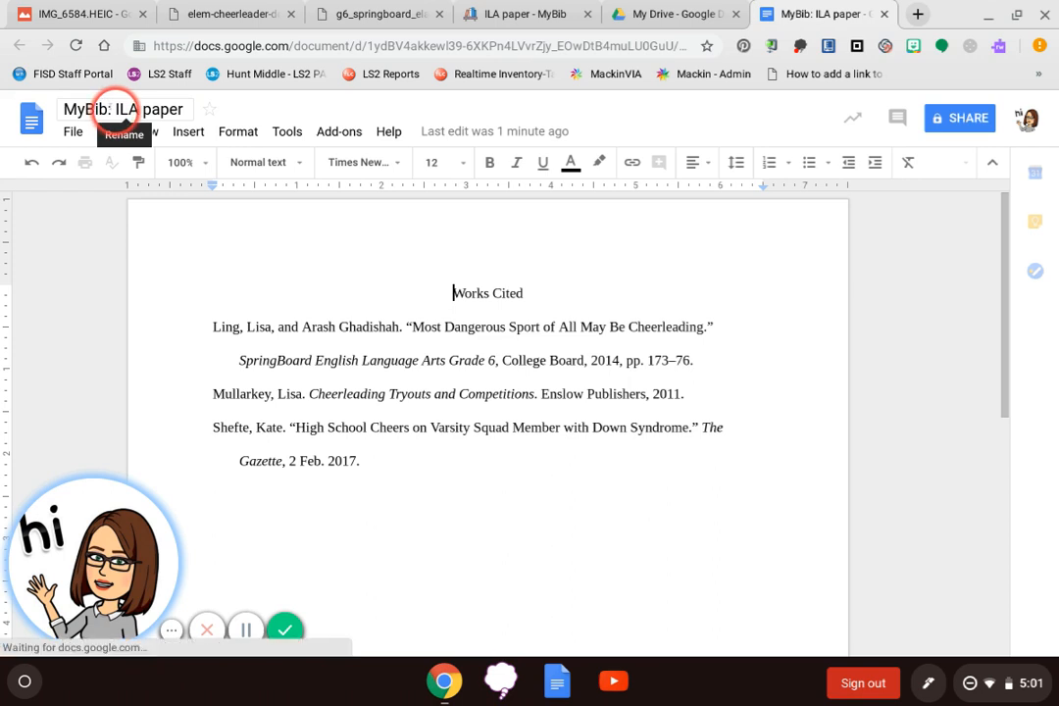
- Rename the exported document to "Works Cited for ILA paper"
left_click_drag(84, 109, 111, 109)
key("BackSpace")
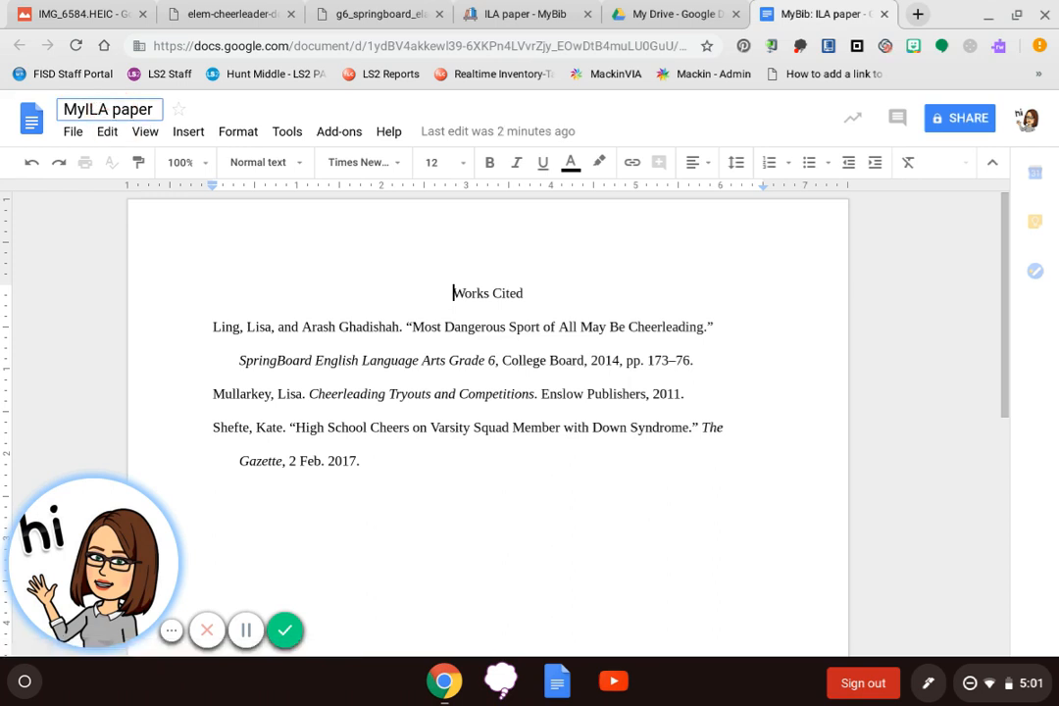
key("BackSpace")
key("BackSpace")
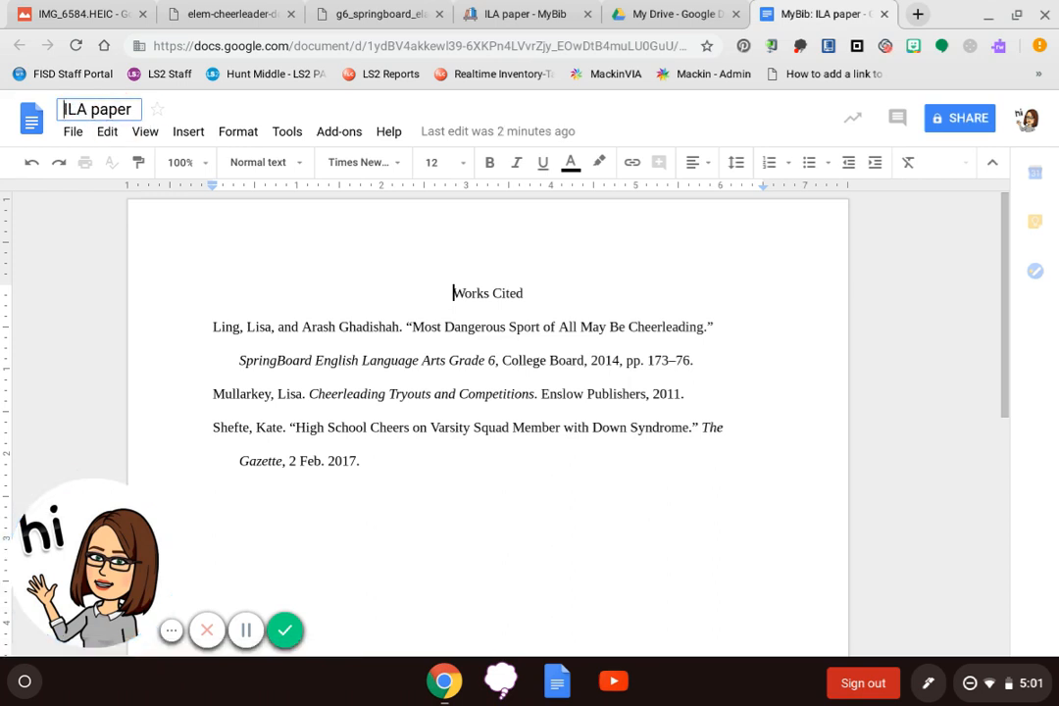
type("Works Cited")
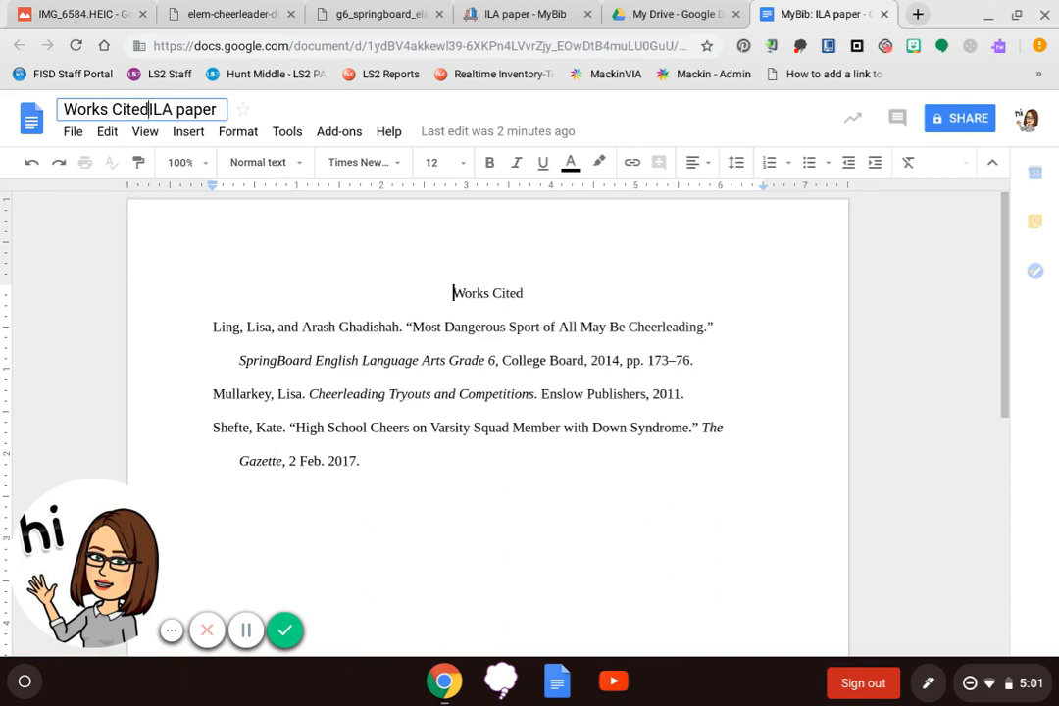
type(" for")
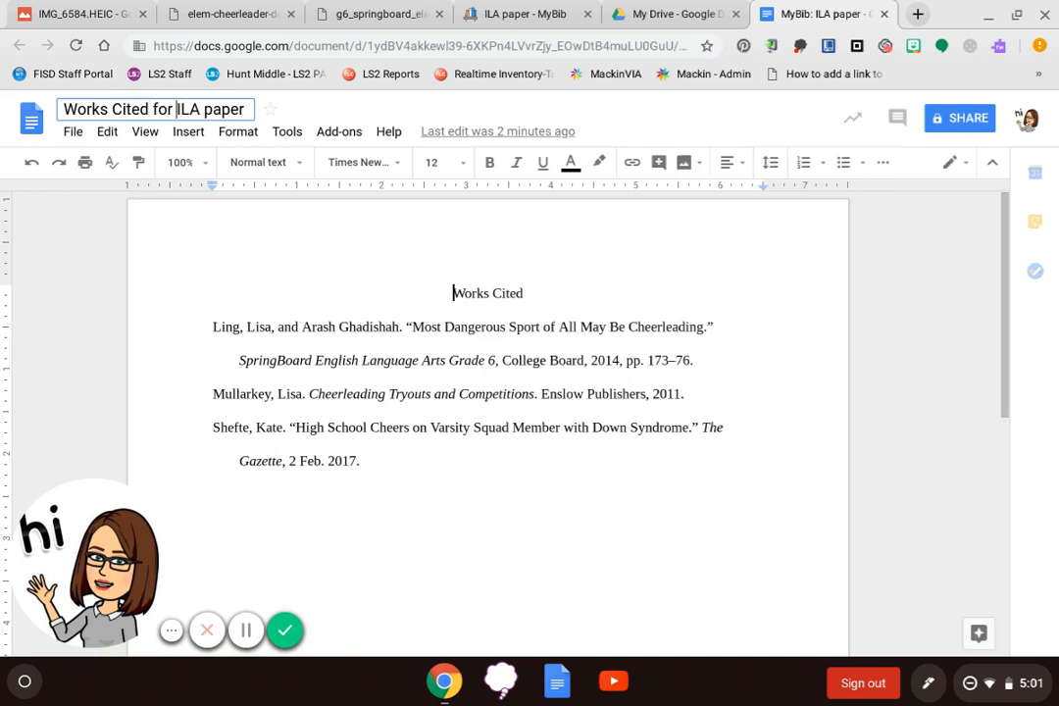